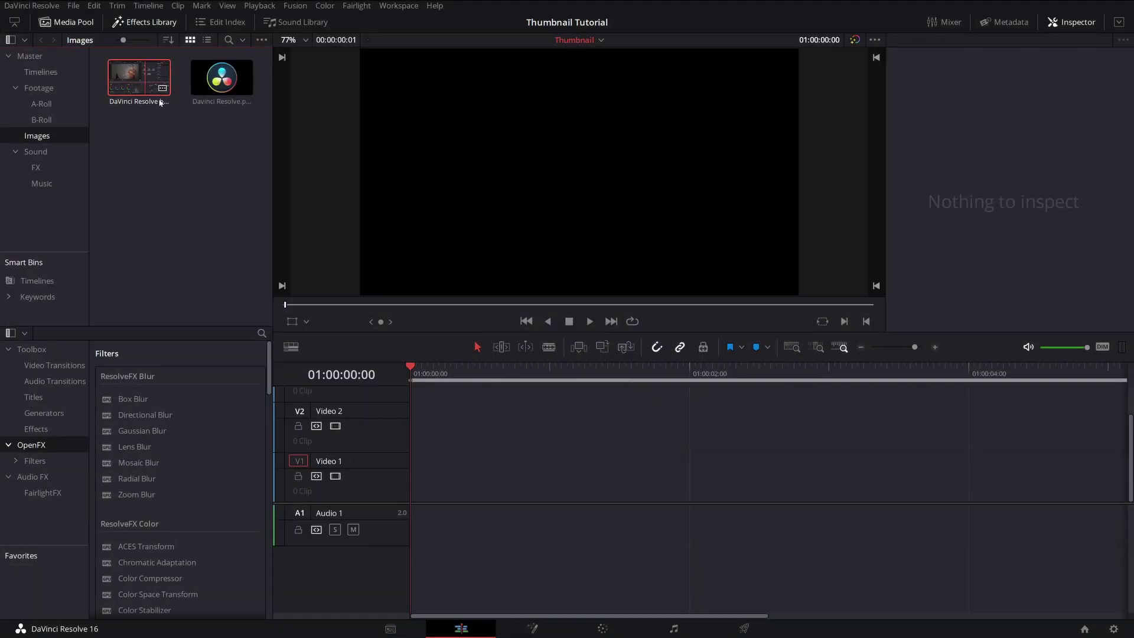
- Place the Resolve screenshot from the Images bin on Video 1 and trim it to one frame
drag(163, 88, 438, 516)
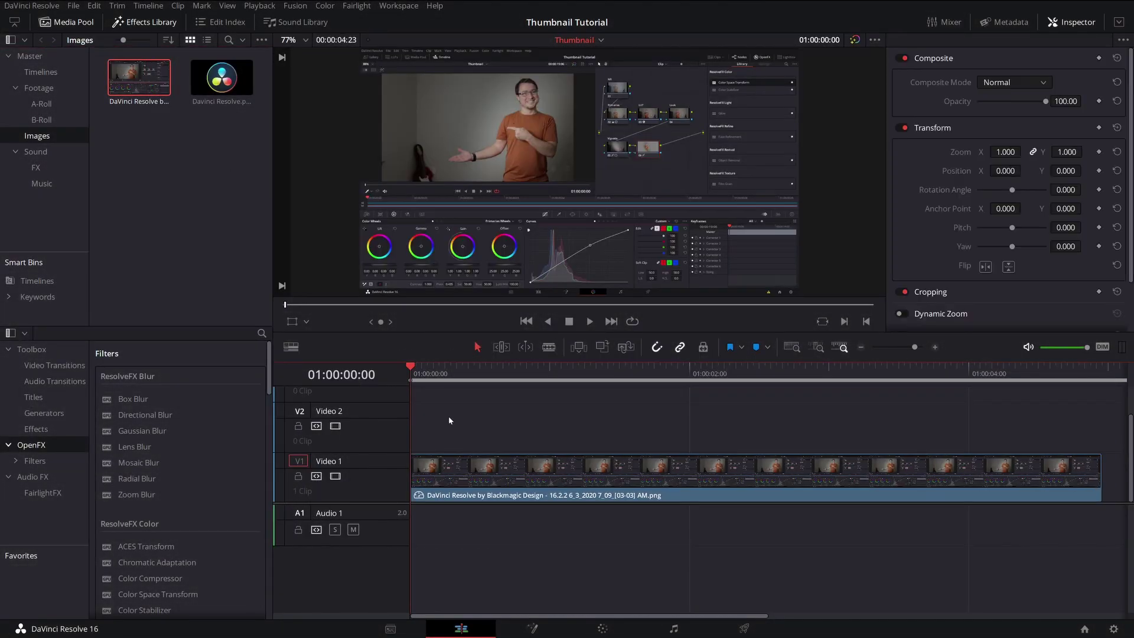
key(Right)
key(shift+bracketright)
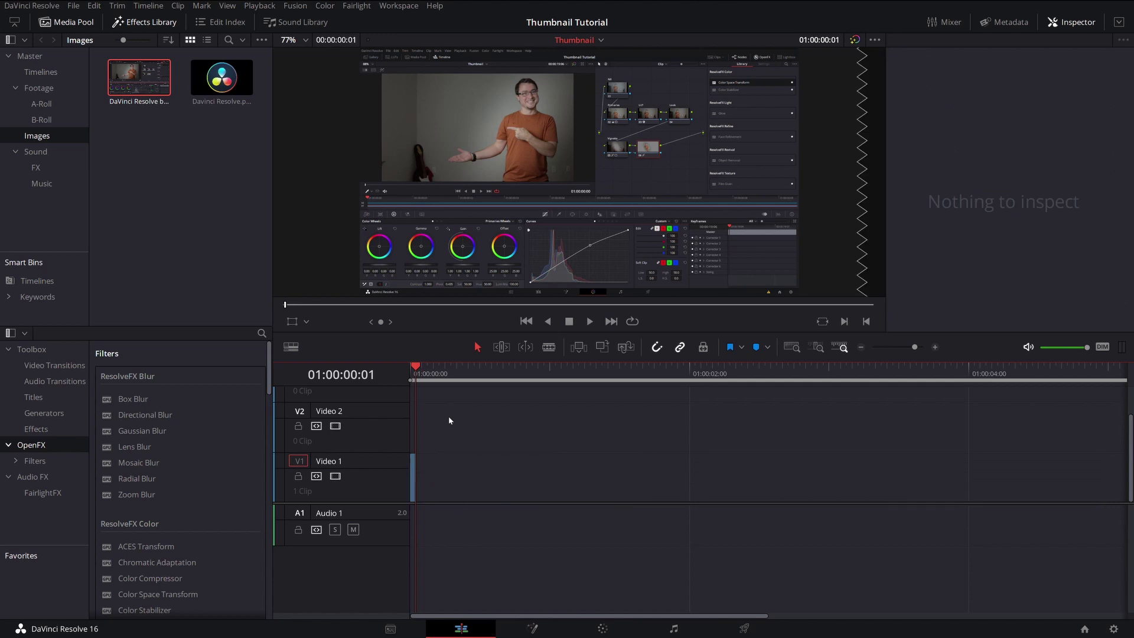
key(Left)
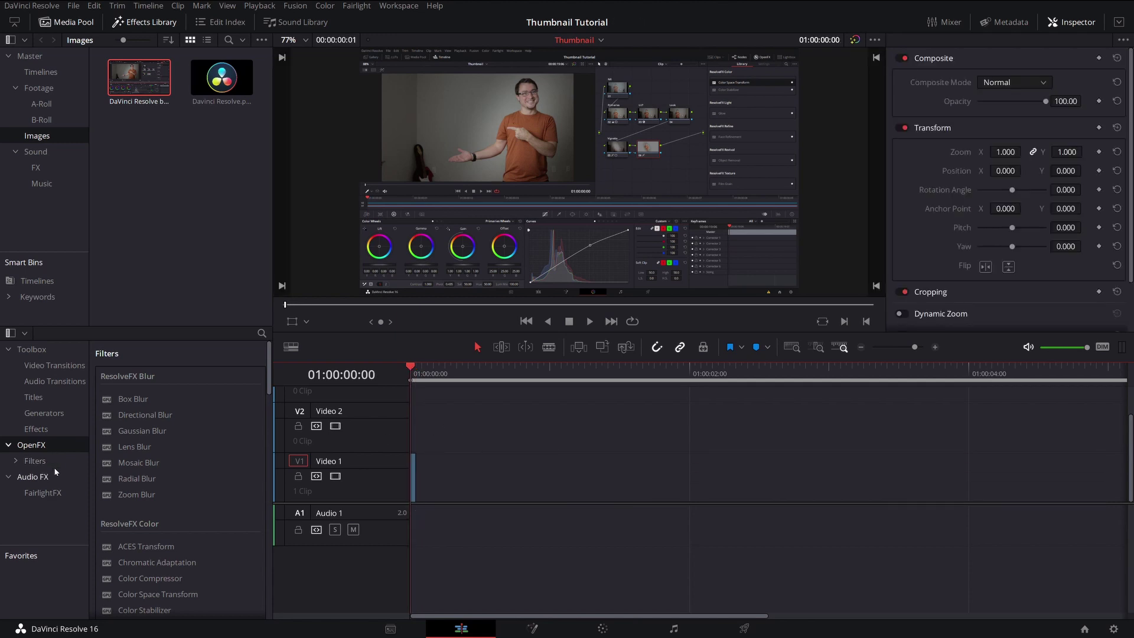
- Apply OpenFX Lens Blur to the screenshot clip and save the project
drag(139, 447, 416, 480)
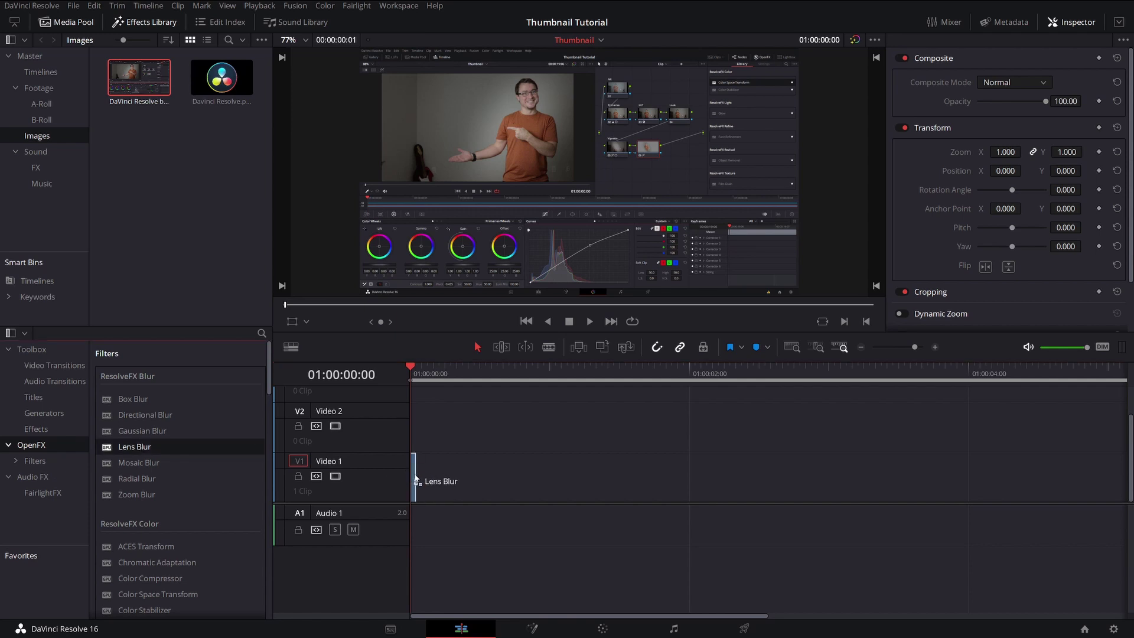
drag(416, 480, 414, 477)
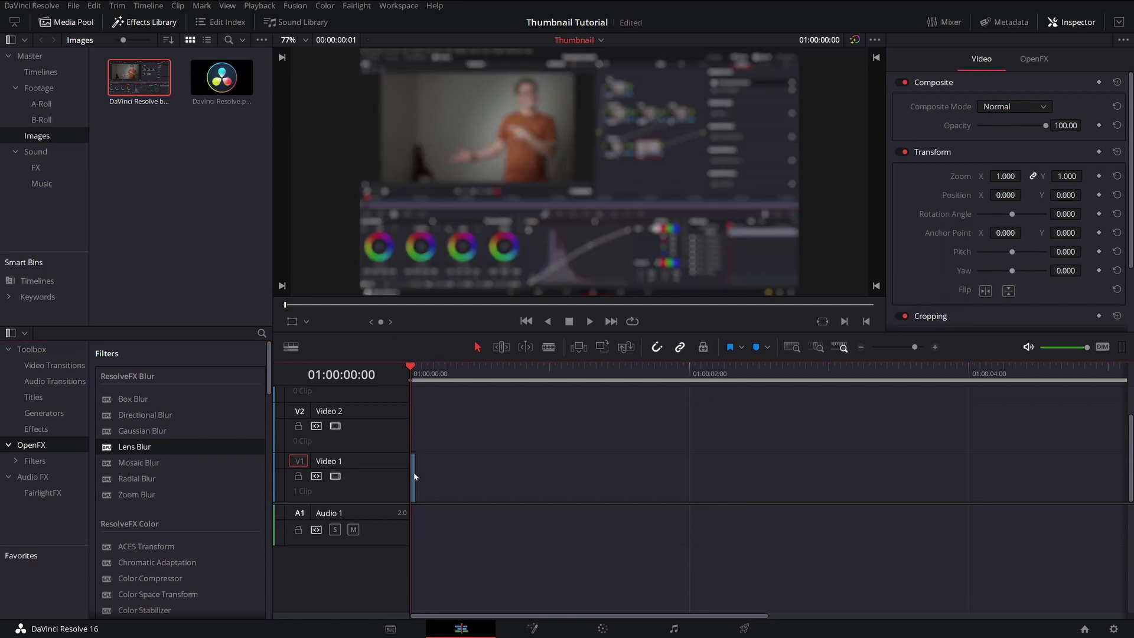
key(ctrl+s)
click(605, 629)
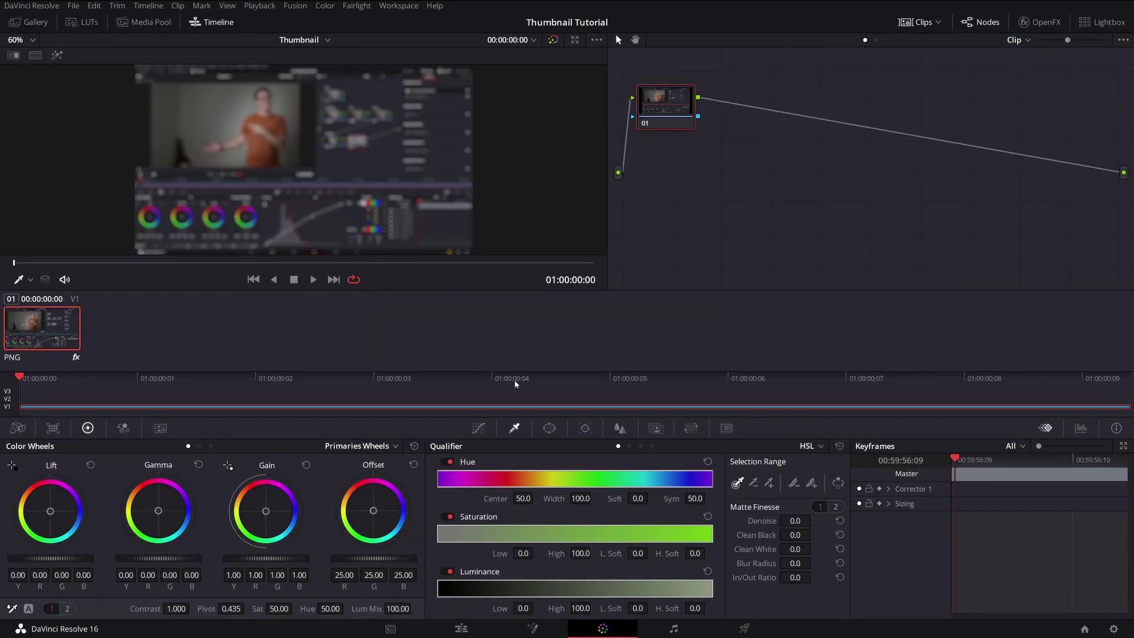
- Darken the screenshot by pulling down the top point of its Curves
click(478, 427)
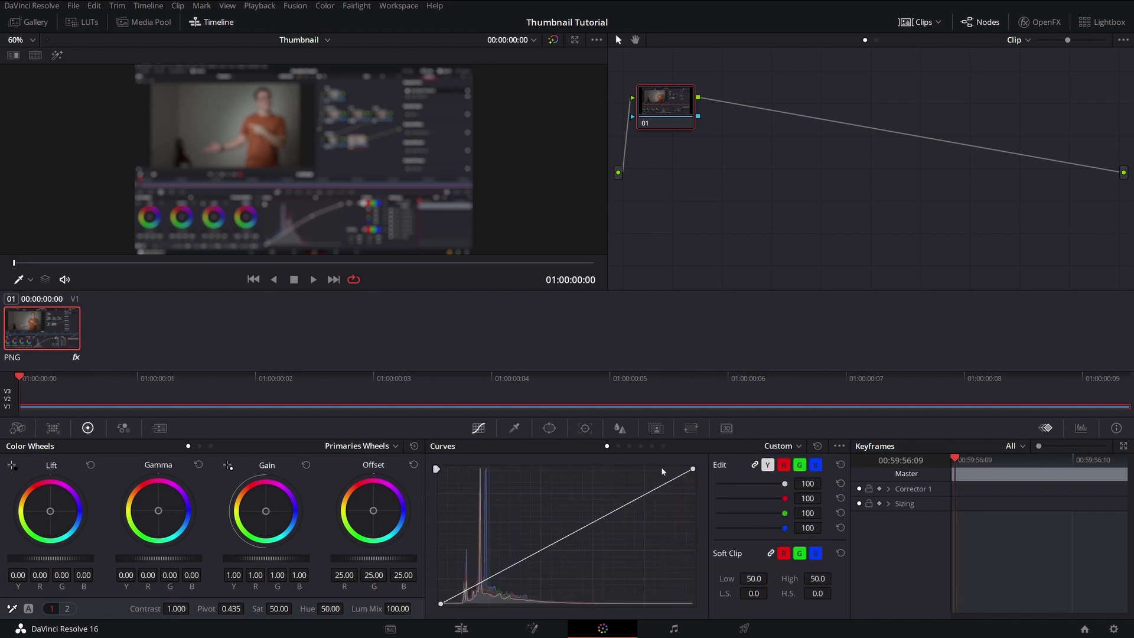
drag(693, 471, 711, 527)
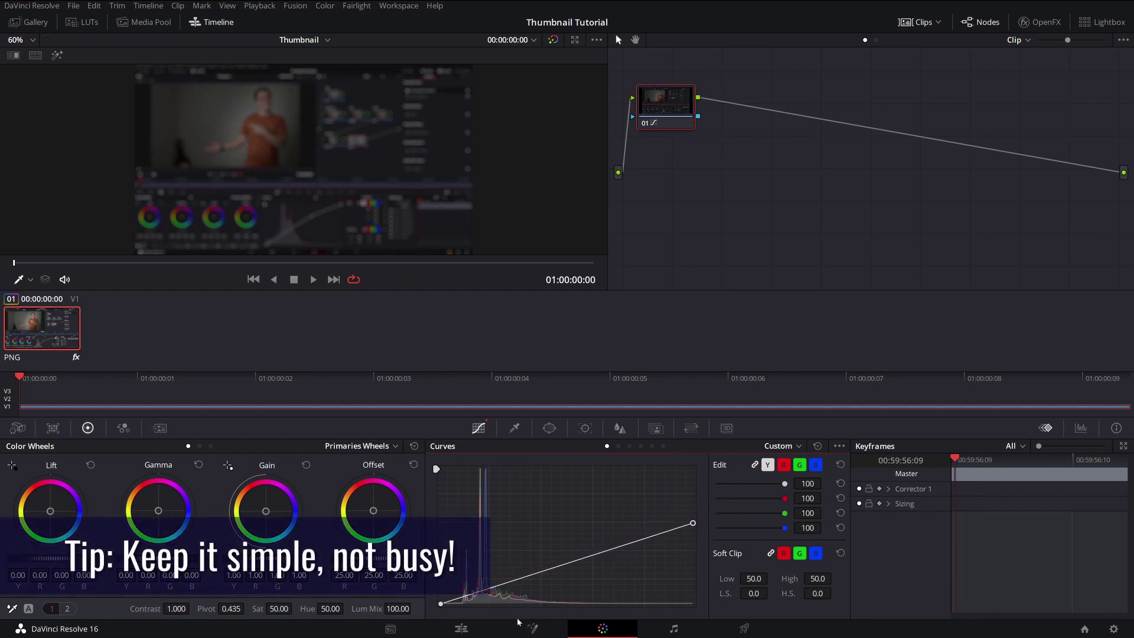
click(464, 630)
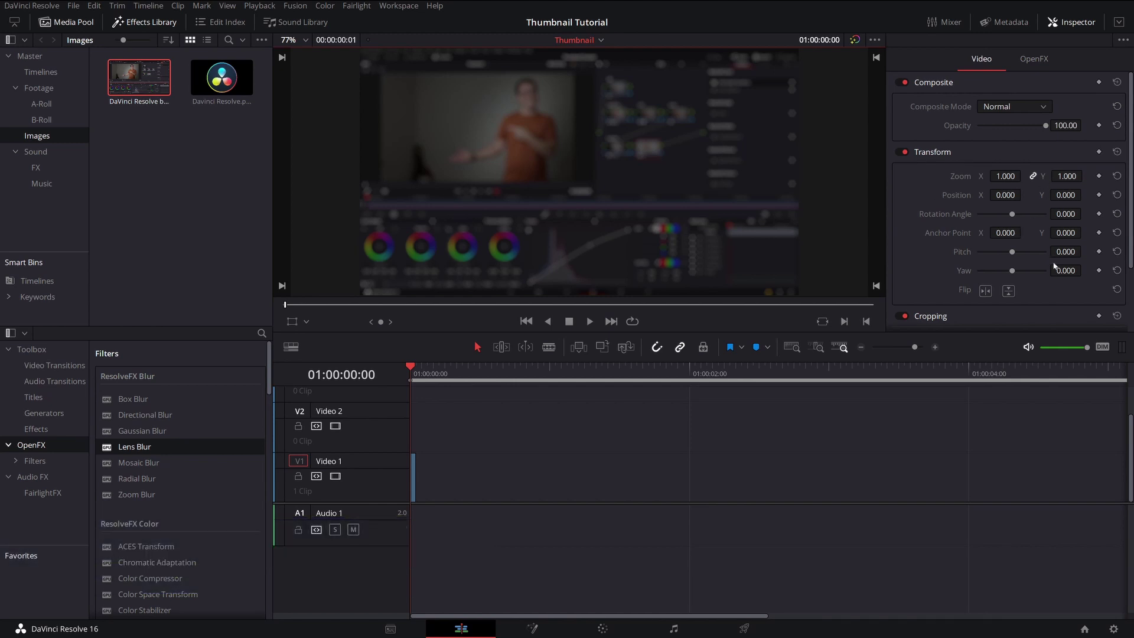
- Set the screenshot's Inspector Yaw to -0.109 and Zoom to 1.140, and save
mouse_move(1065, 270)
mouse_down()
mouse_move(1041, 271)
mouse_move(1066, 272)
mouse_up()
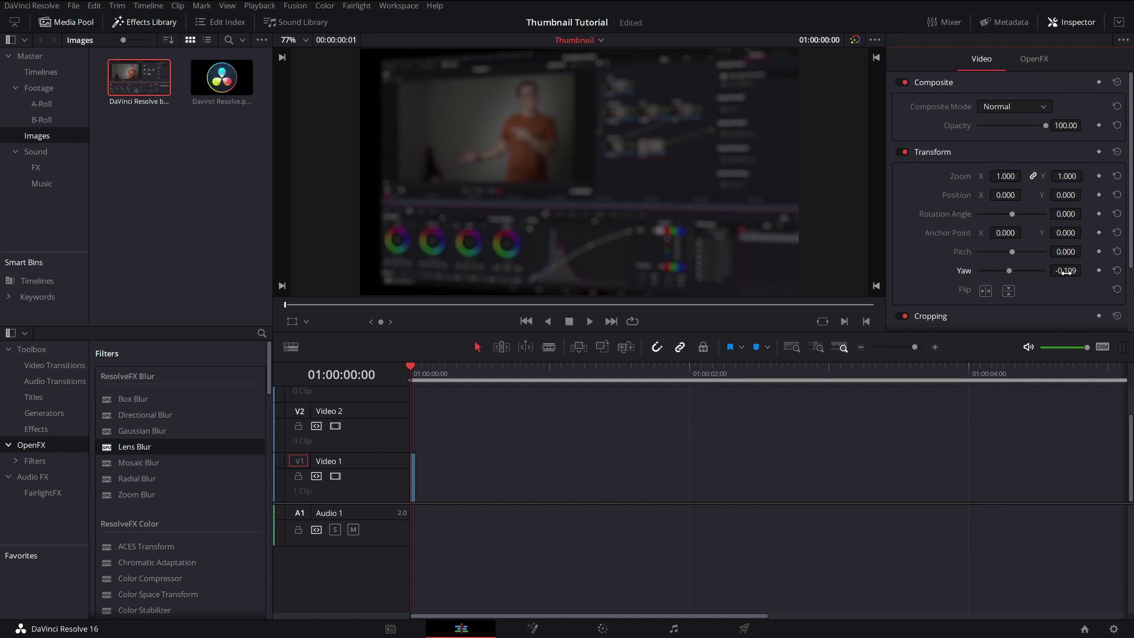
key(ctrl+s)
drag(1011, 176, 1037, 176)
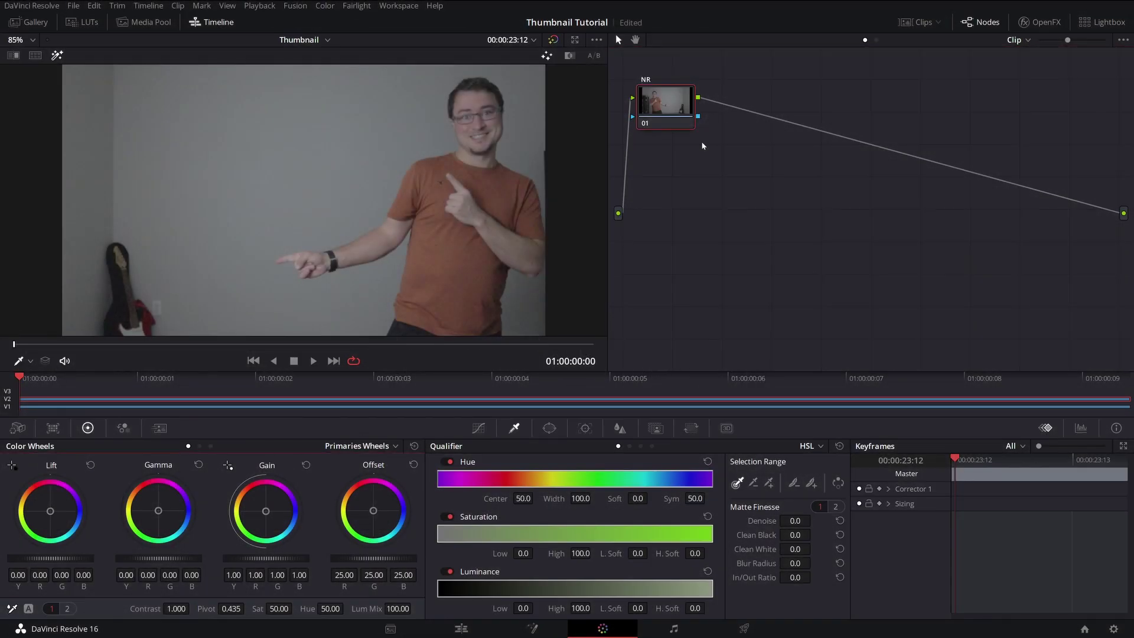
- Add three serial nodes after NR labelled Primaries, Curves and LUT
key(alt+s)
text(Primaries)
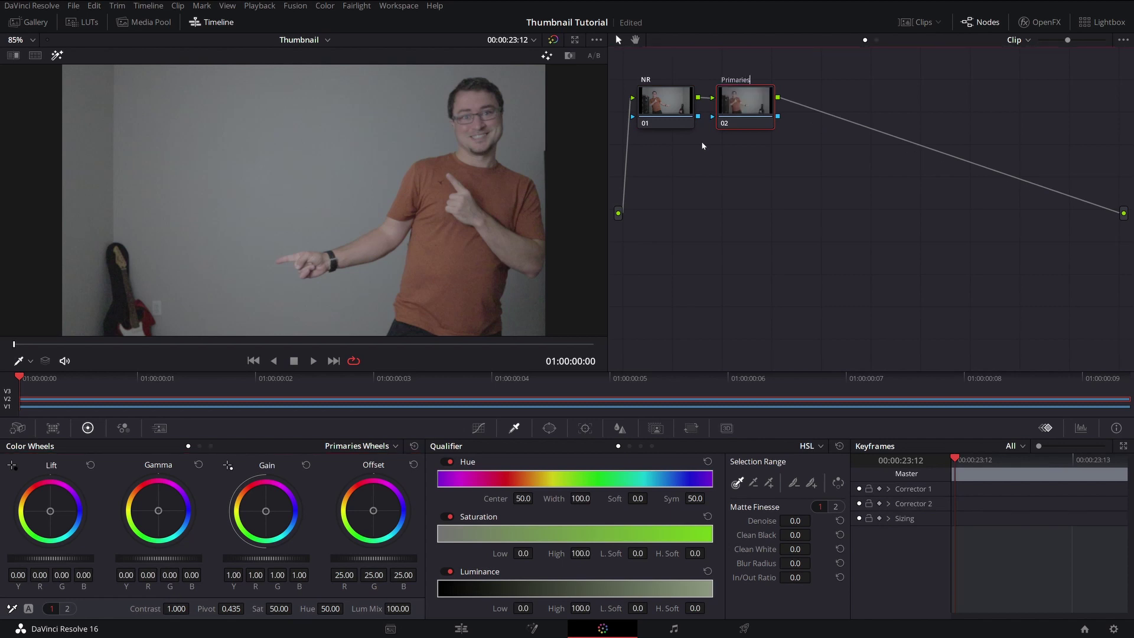
key(Return)
key(alt+s)
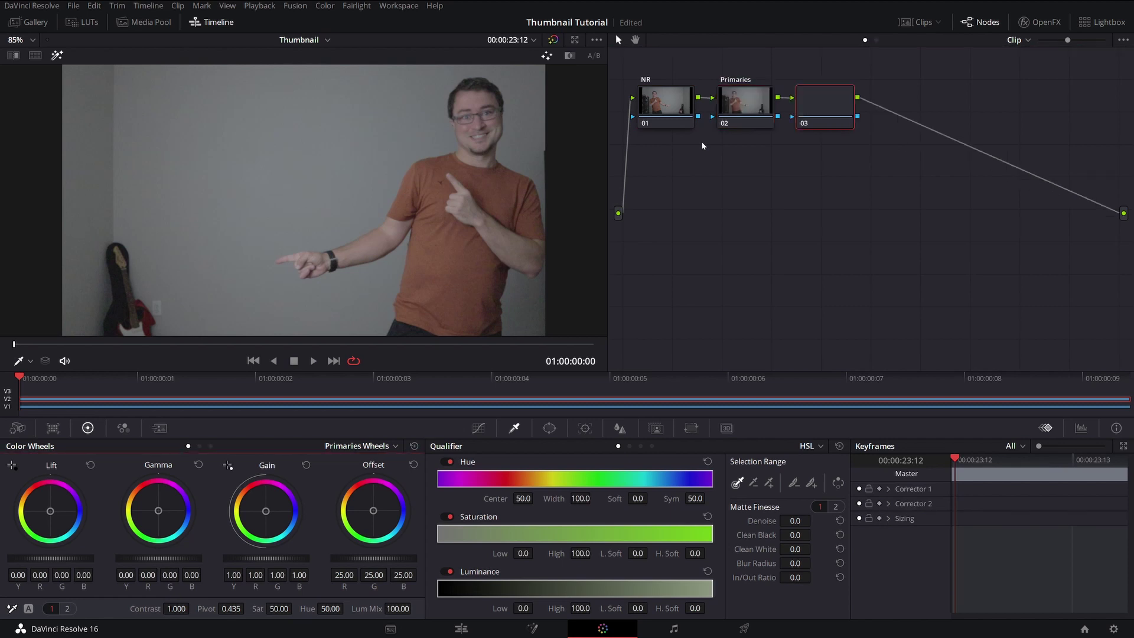
text(Curves)
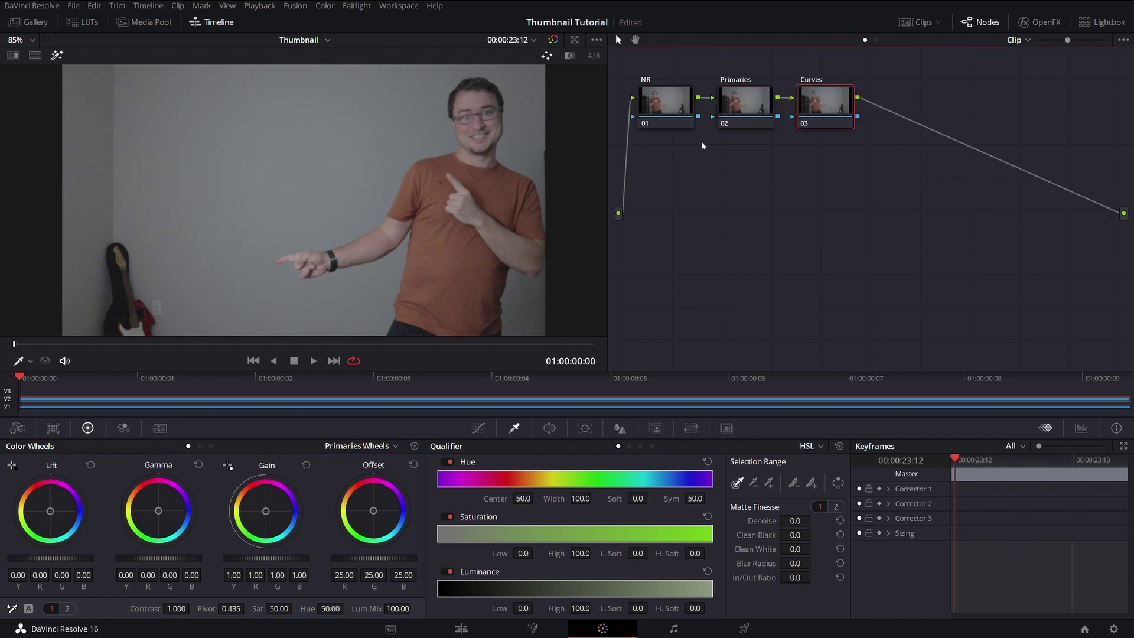
key(Return)
key(alt+s)
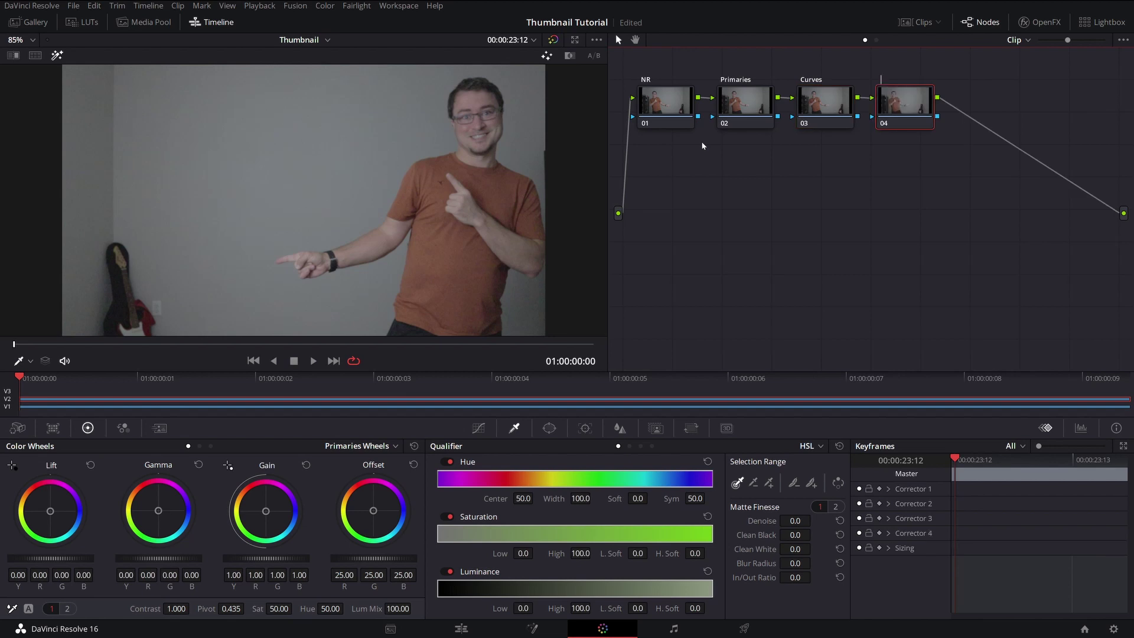
text(LUT)
- Move the Primaries, Curves and LUT nodes below the NR node
drag(725, 63, 902, 158)
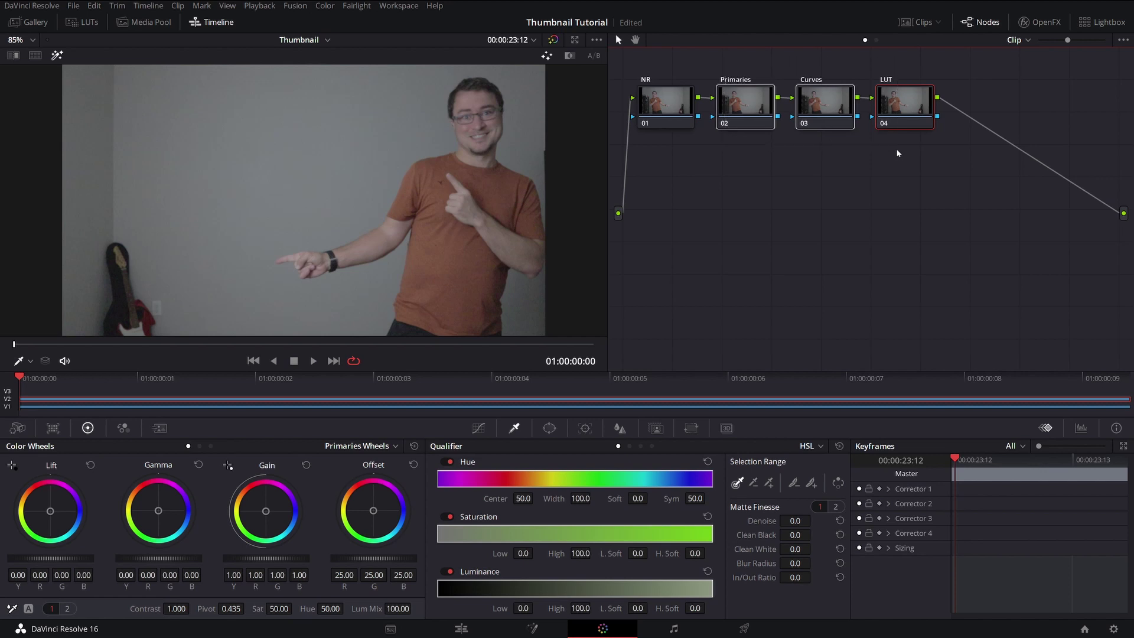
drag(744, 115, 665, 190)
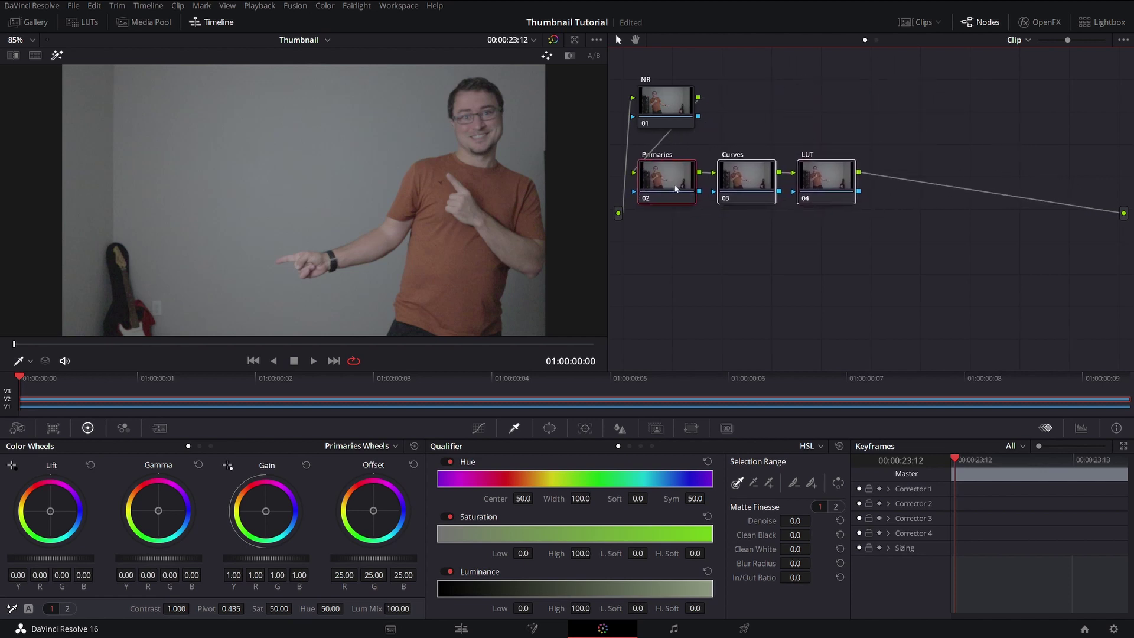
click(737, 147)
- Apply a Canon LUT from the zzFCM_Camera LUT folder to the LUT node
click(83, 22)
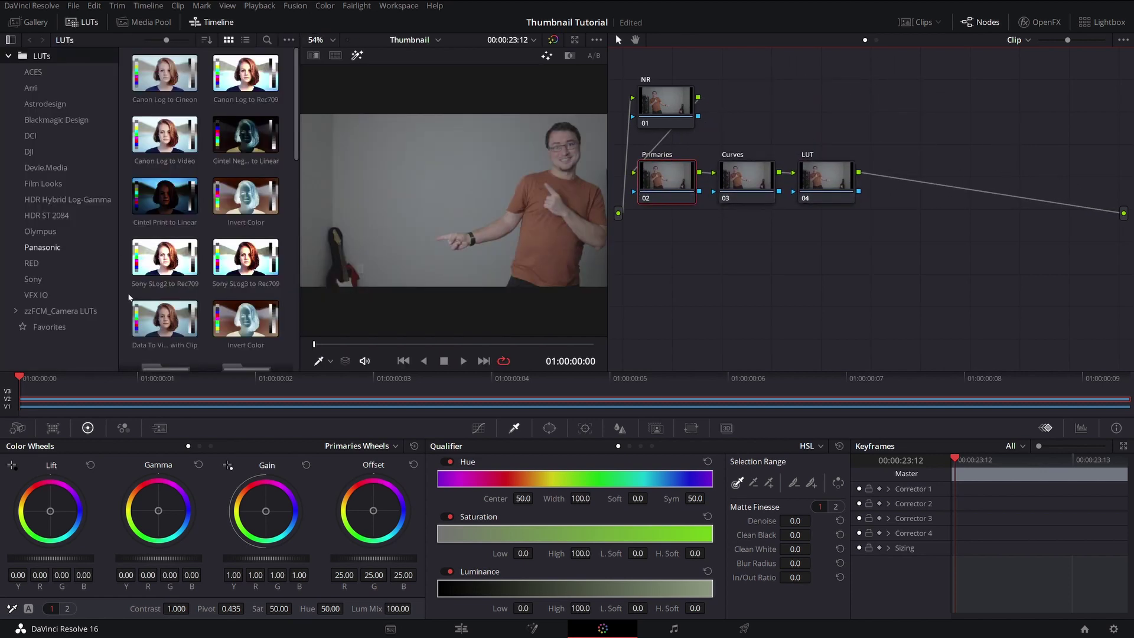
click(15, 310)
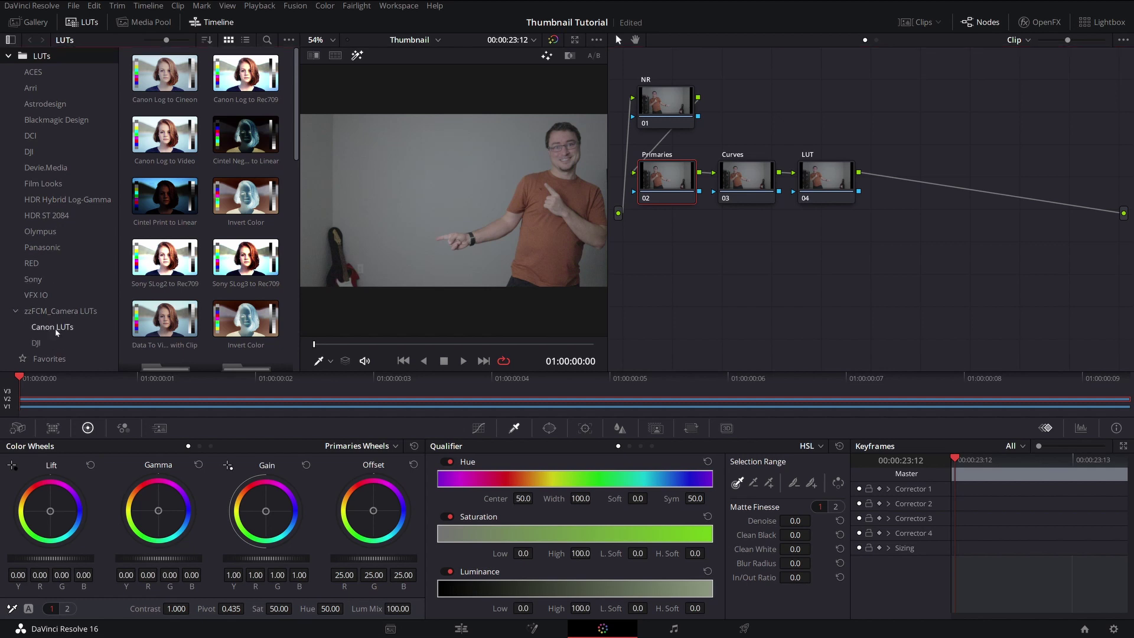
click(52, 326)
drag(167, 72, 826, 176)
click(746, 176)
click(83, 22)
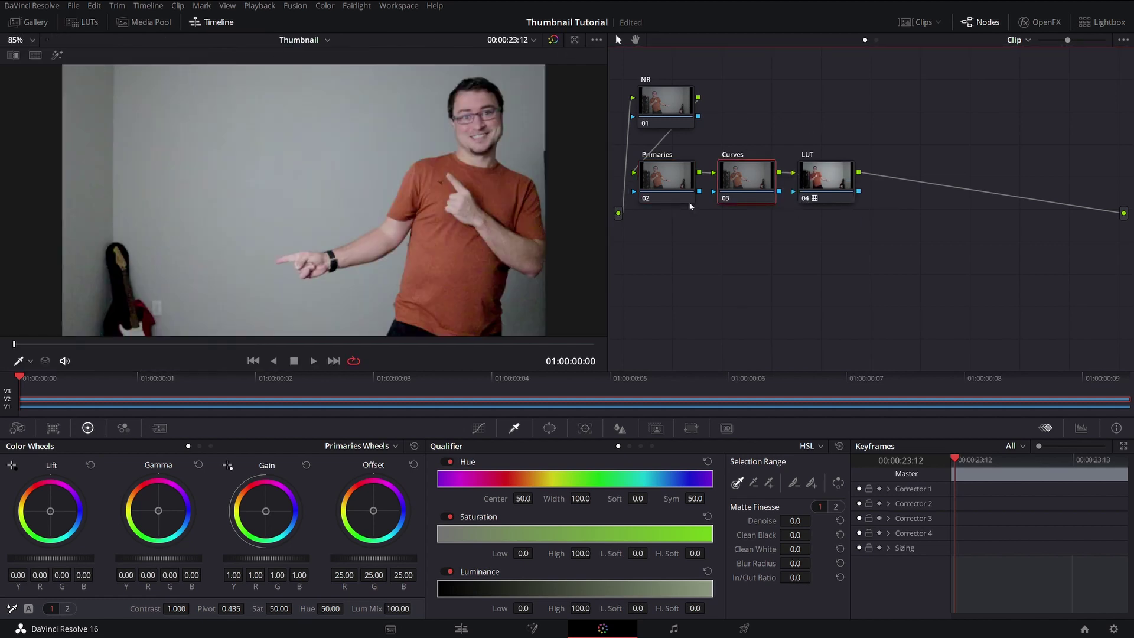
- Warm the Primaries node's Offset slightly toward red
click(668, 178)
click(1081, 428)
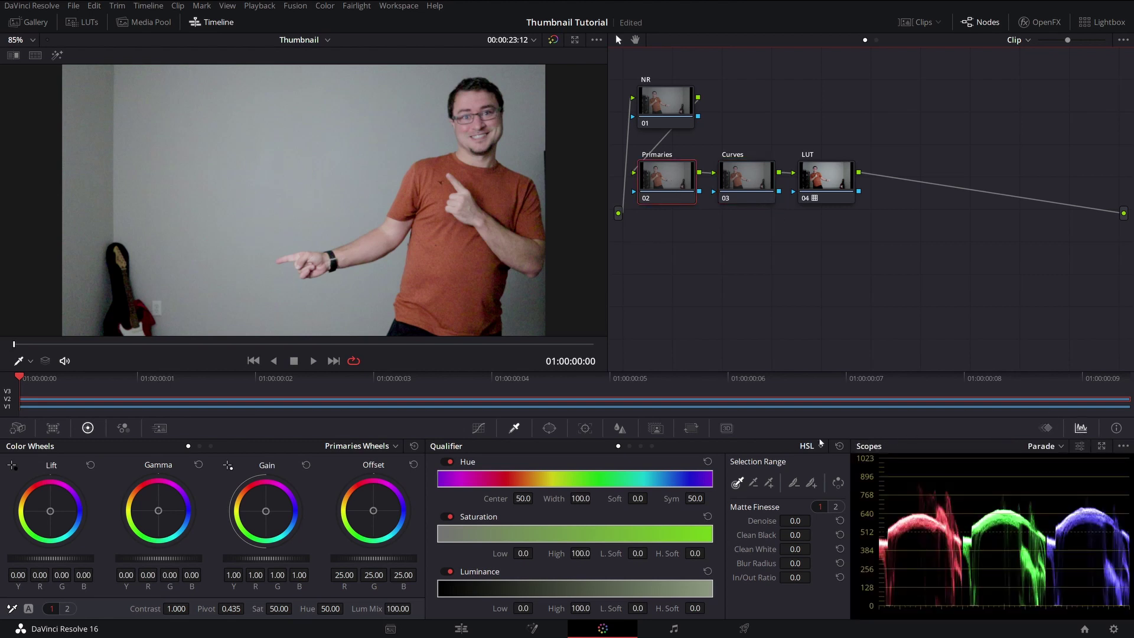
click(1102, 448)
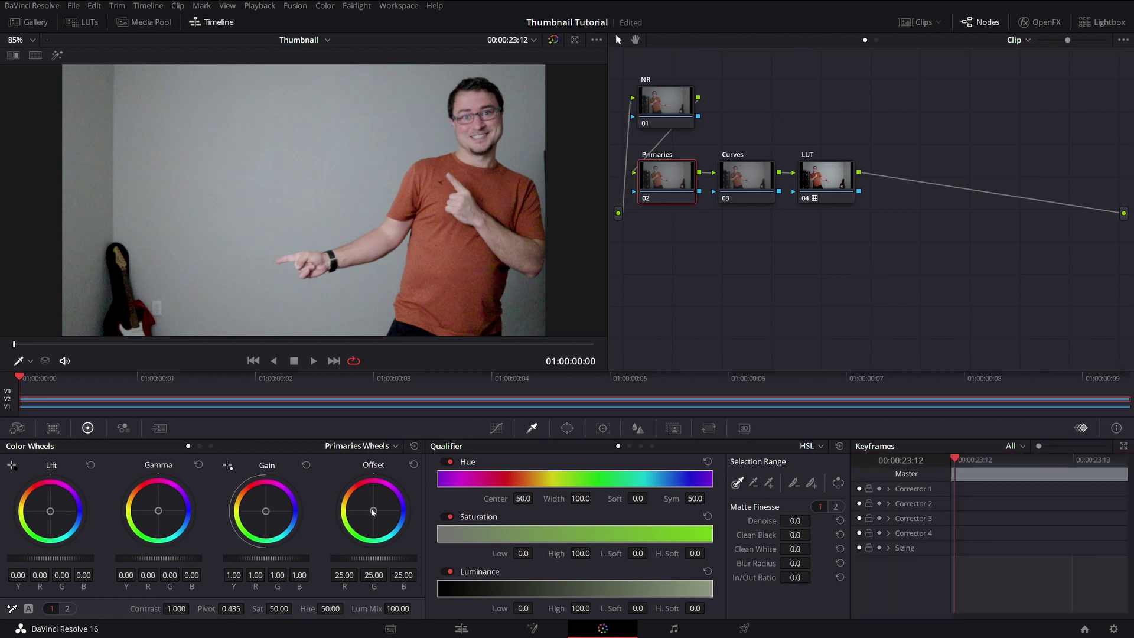
drag(373, 512, 373, 509)
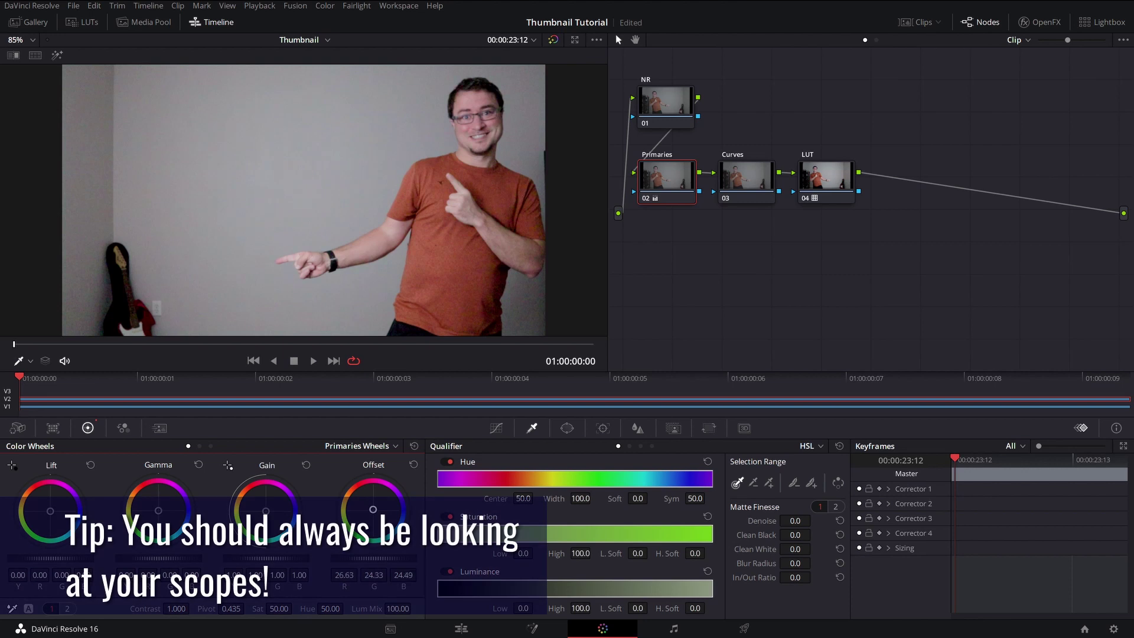
drag(373, 510, 372, 509)
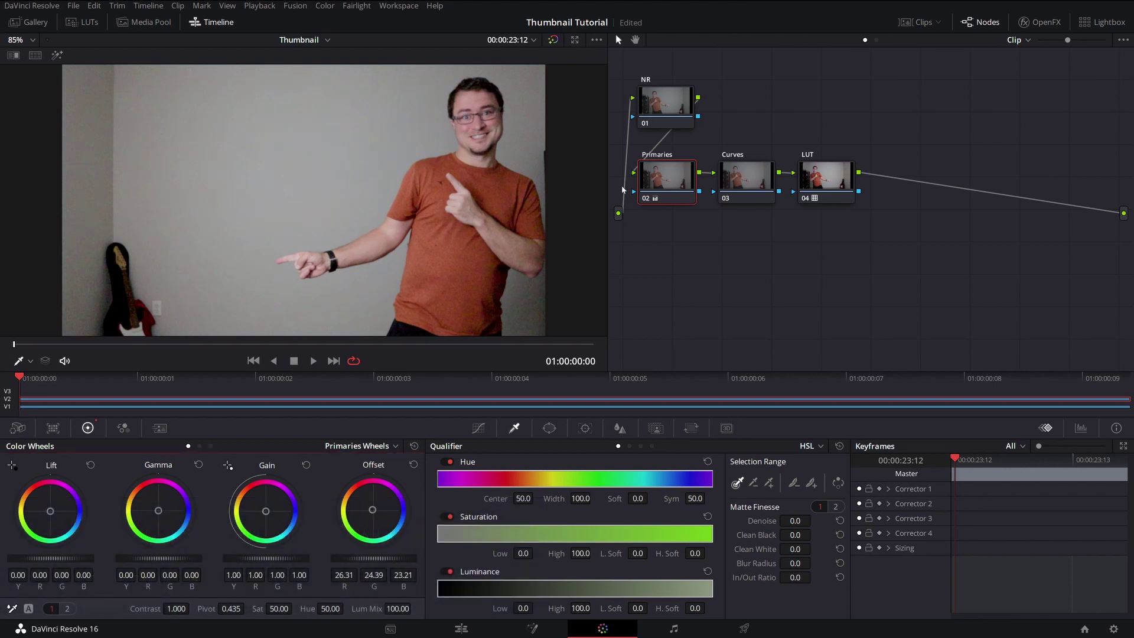
- Give the NR node 3-frame temporal NR with luma threshold 7.2 and spatial chroma 6.8
click(670, 104)
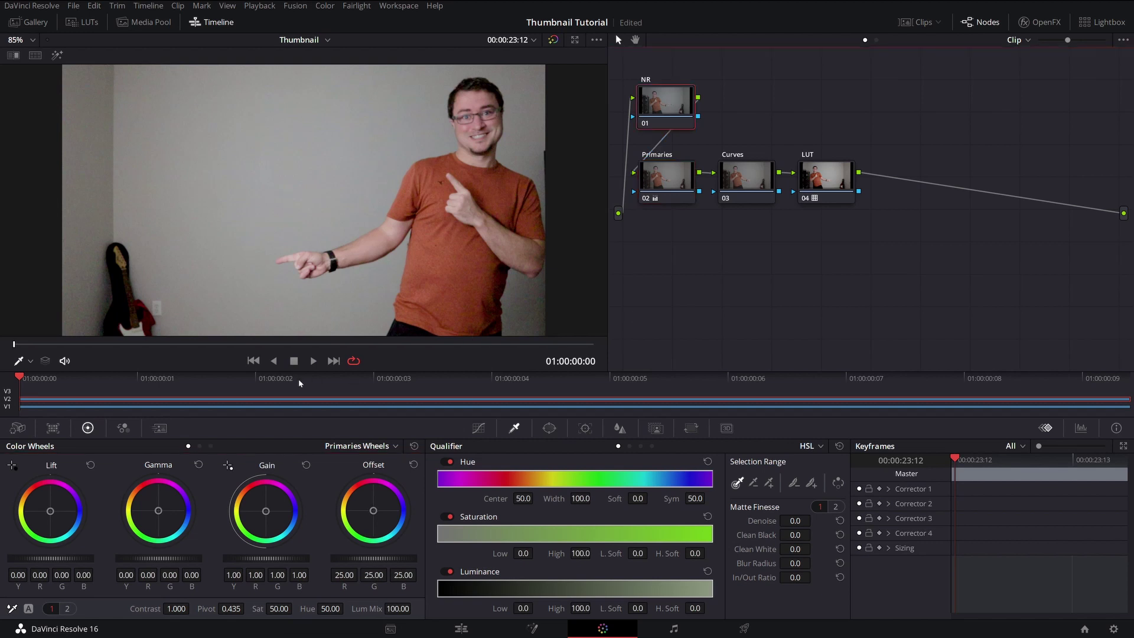
click(160, 428)
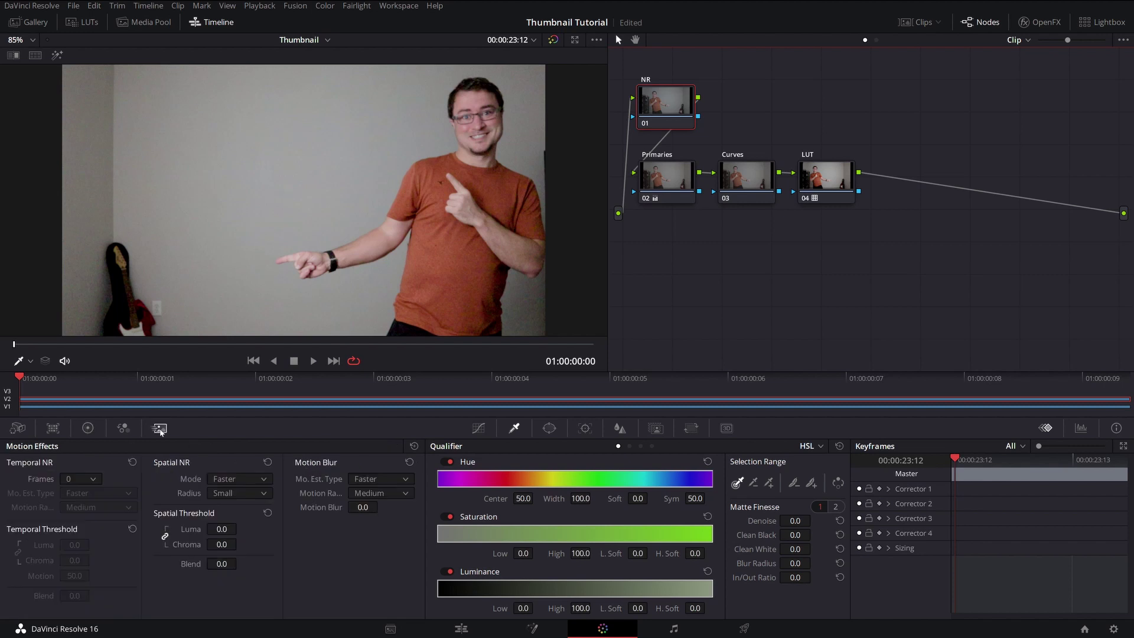
scroll(83, 478, down, 3)
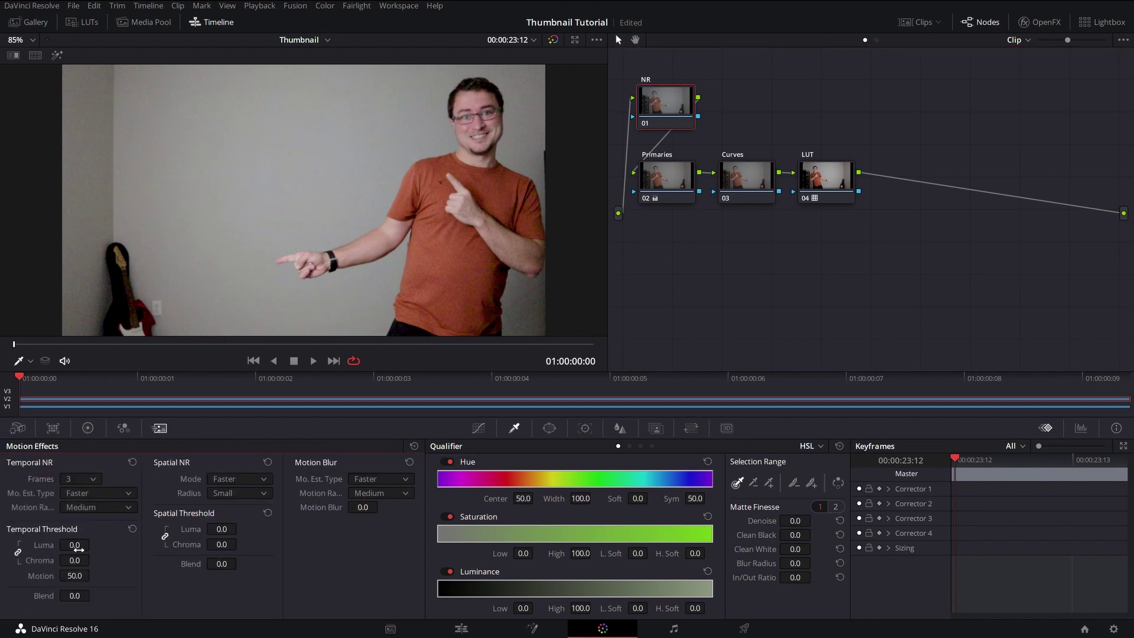
click(74, 544)
text(7.2)
key(Return)
click(222, 544)
text(6.8)
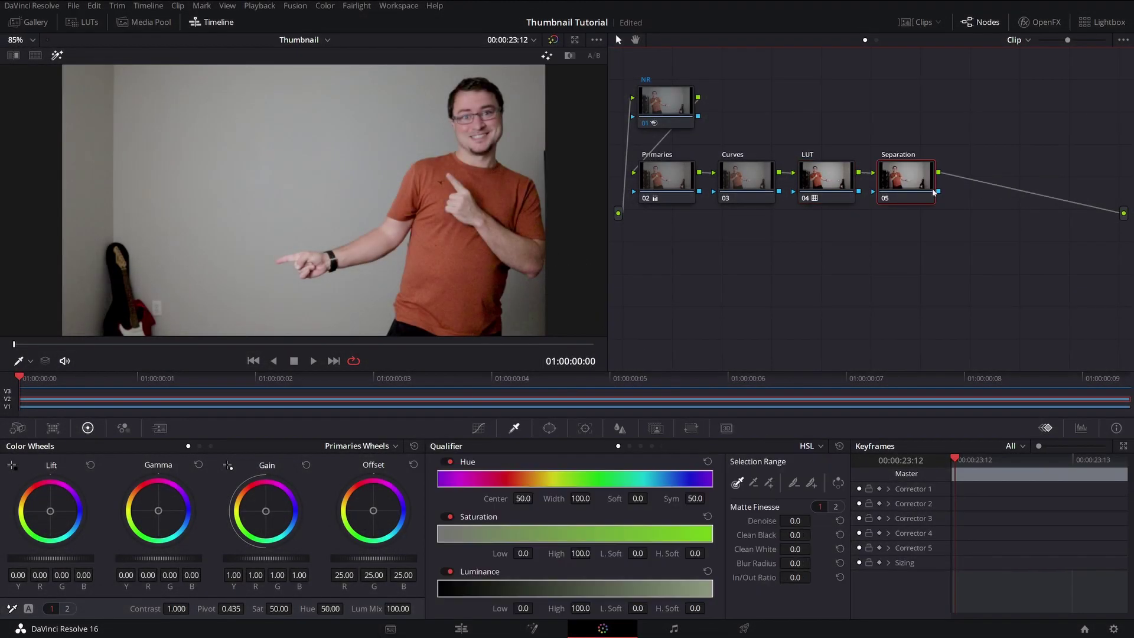
- Key the presenter by sampling the wall, inverting, and refining luminance, saturation and Clean White
click(526, 316)
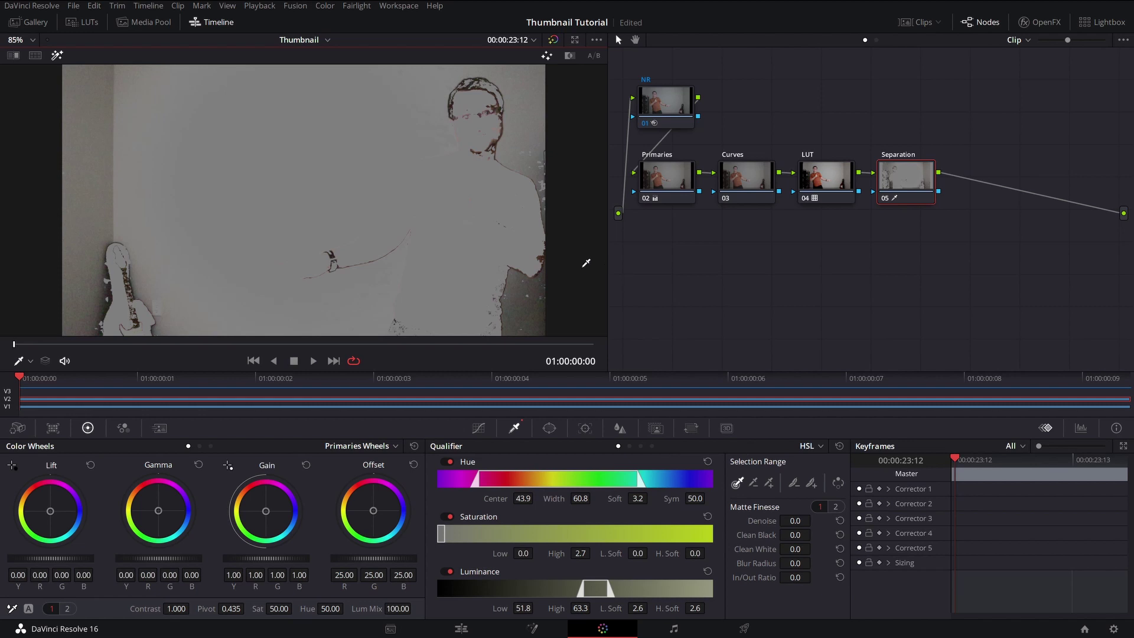
click(523, 296)
click(838, 482)
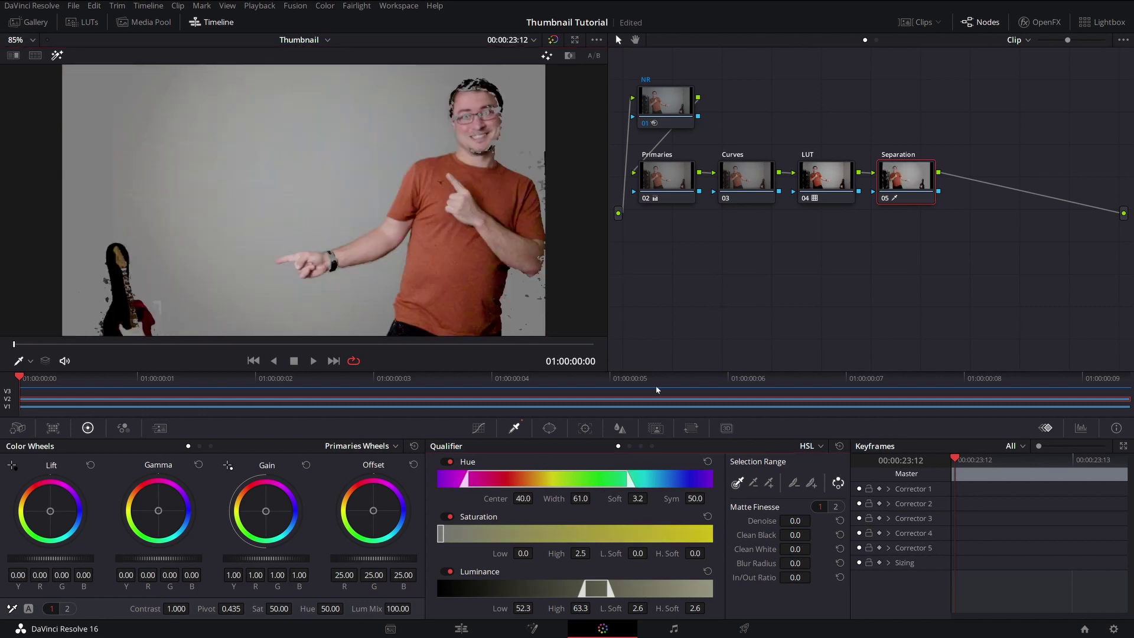
drag(582, 609, 585, 609)
drag(585, 553, 599, 554)
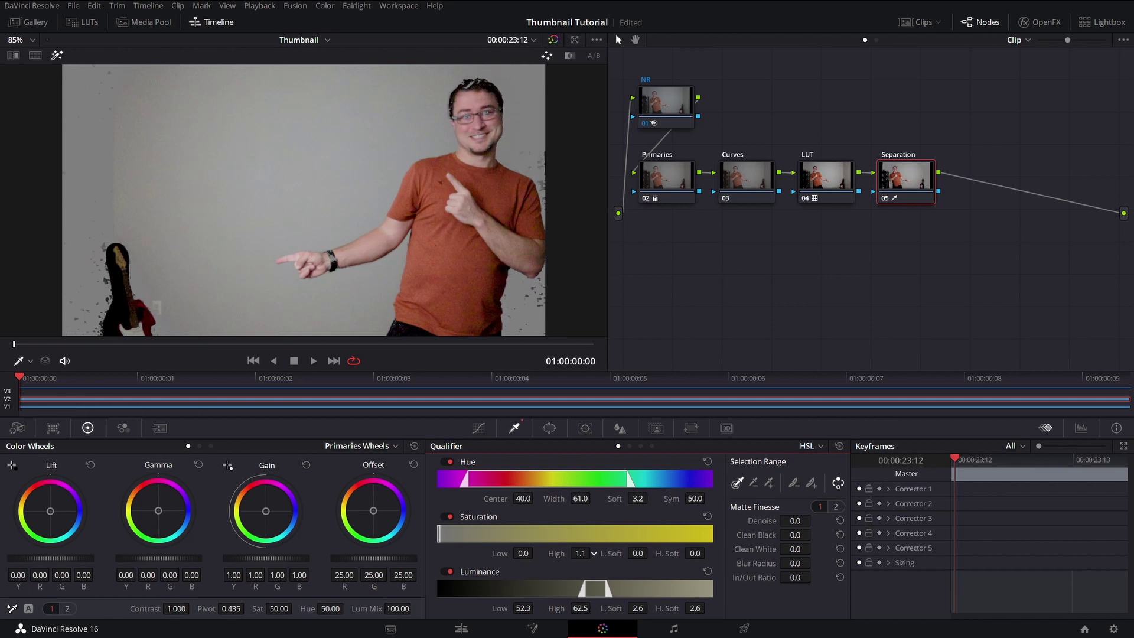
drag(802, 554, 814, 534)
- Add an alpha output driven by the Separation node's matte and save
right_click(1008, 307)
click(985, 201)
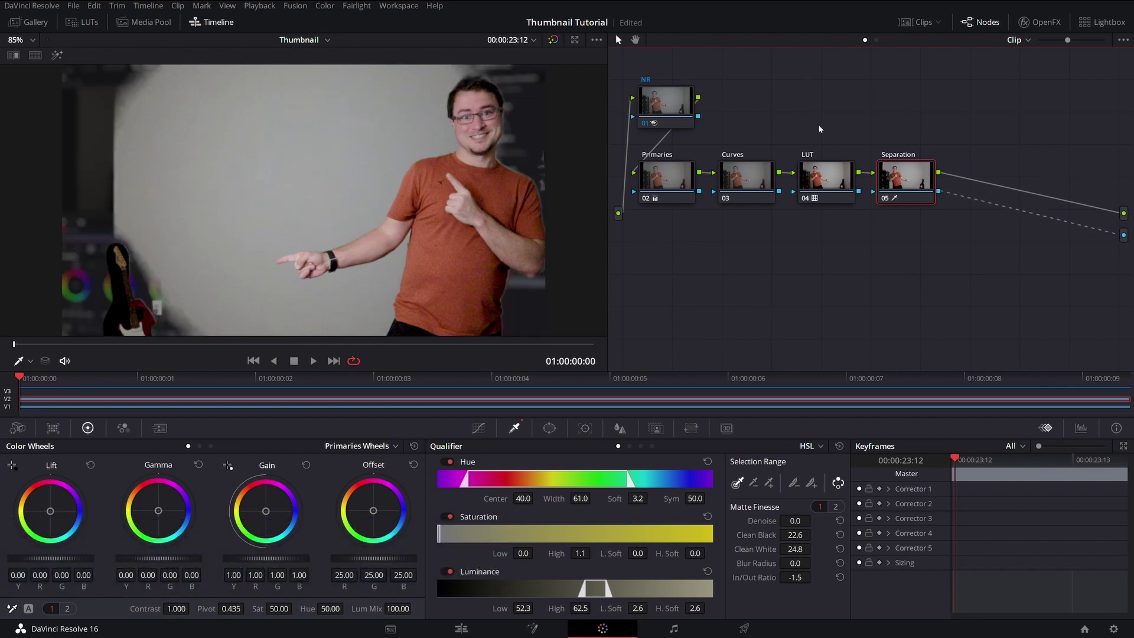
key(ctrl+s)
- Draw a Curve window tracing the presenter's arm, head, shoulders and body
click(548, 428)
click(451, 588)
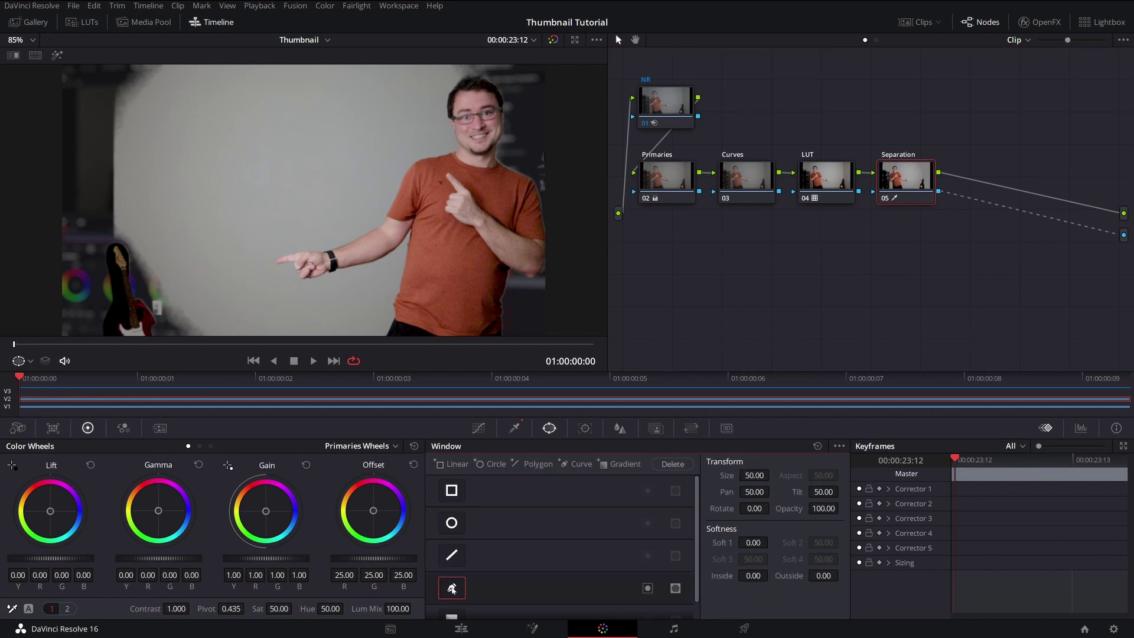
click(401, 253)
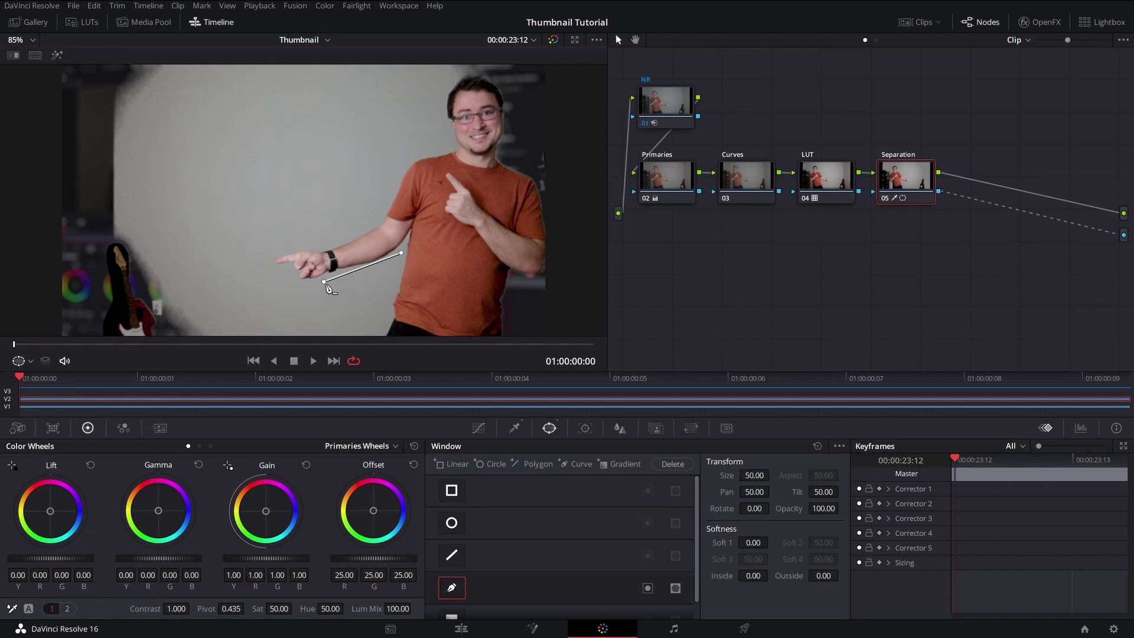
click(286, 283)
click(258, 252)
click(309, 244)
click(373, 222)
click(403, 159)
click(446, 139)
click(442, 121)
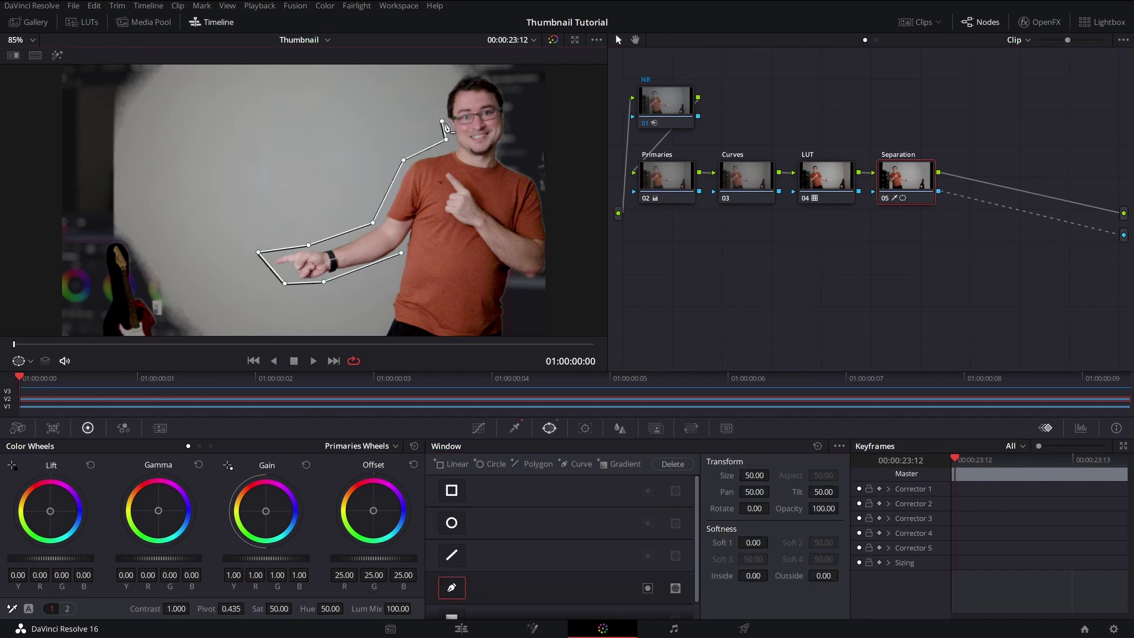
click(450, 77)
click(475, 69)
click(504, 78)
click(509, 96)
click(514, 124)
click(507, 152)
click(520, 164)
click(537, 176)
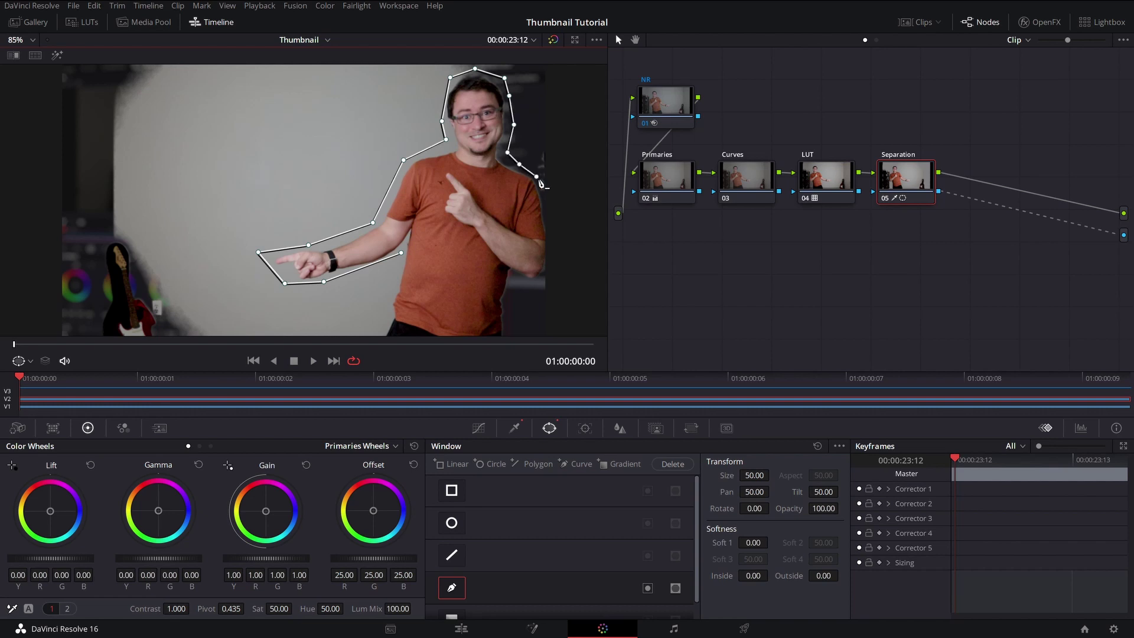
click(544, 200)
click(554, 256)
scroll(512, 337, down, 1)
click(470, 317)
click(366, 317)
click(384, 244)
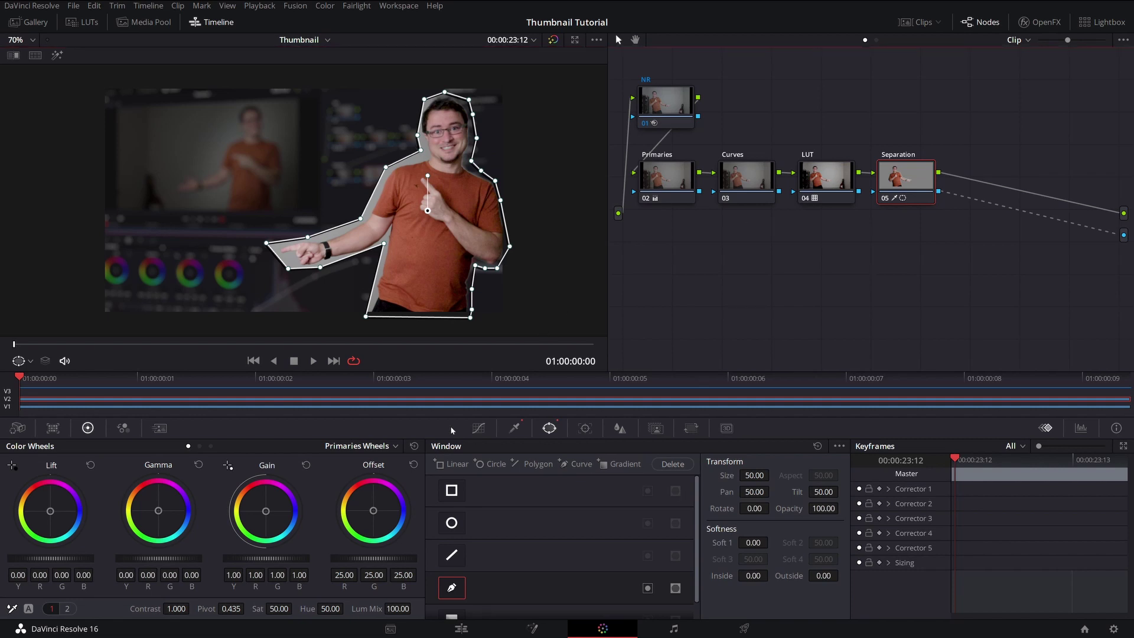
- Refine the qualifier: luminance upper limit 60.1, saturation upper limit 0.6, hue range 77.8
click(519, 430)
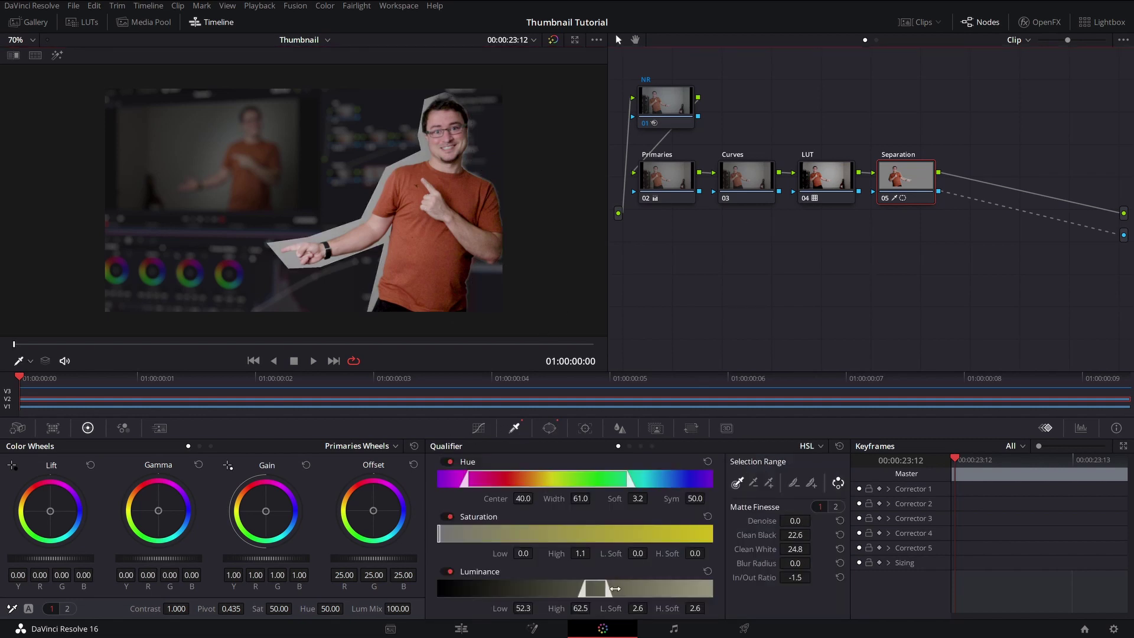
drag(580, 609, 594, 607)
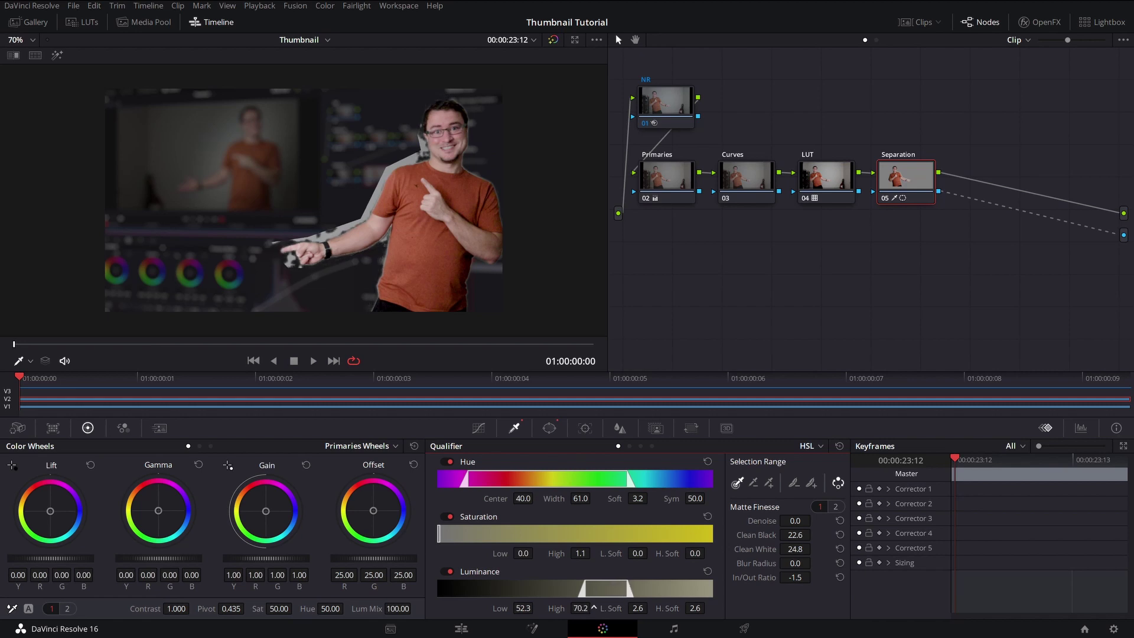
drag(594, 608, 594, 607)
drag(593, 552, 594, 553)
drag(581, 498, 589, 500)
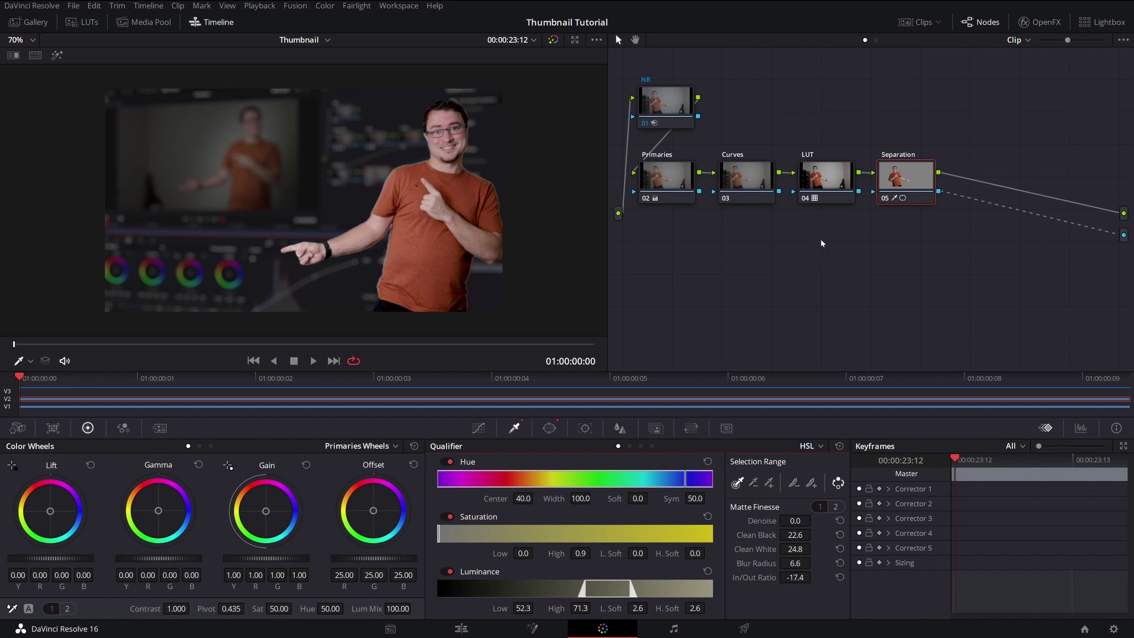
- Raise the Primaries node's saturation to 51.80
click(750, 185)
click(671, 183)
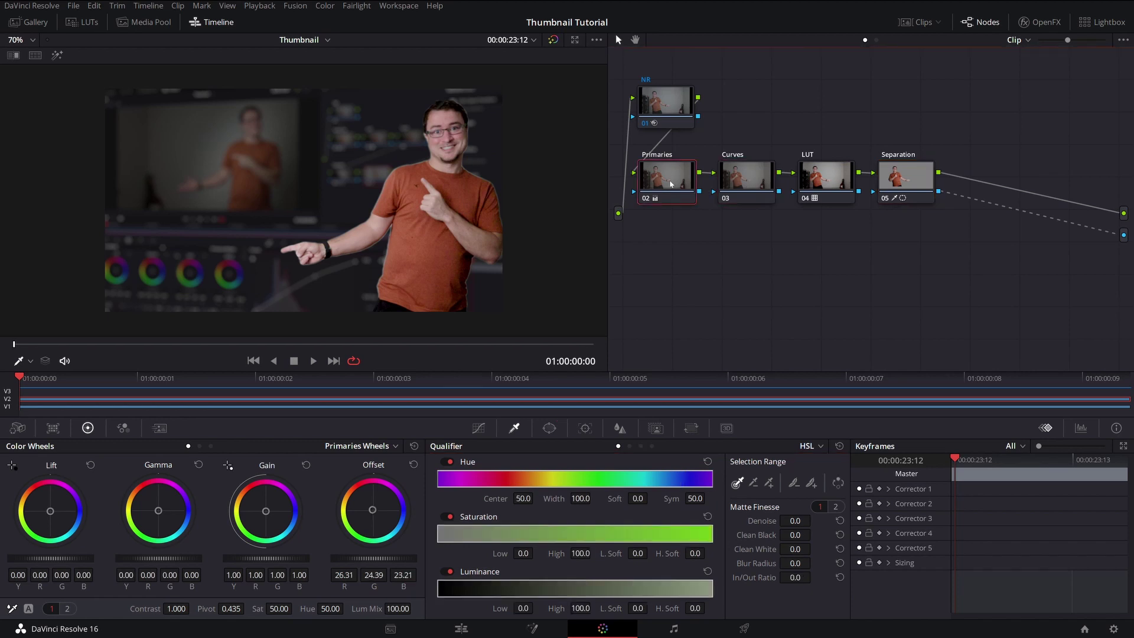
drag(279, 609, 296, 608)
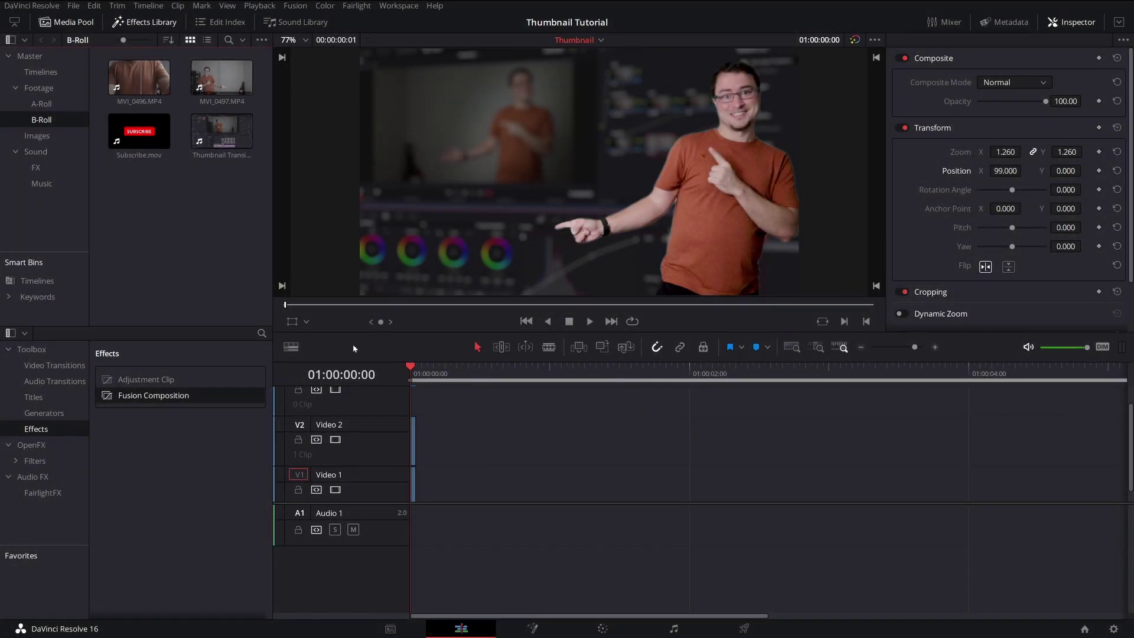
- Add a one-frame Fusion Composition to the timeline and move its MediaOut1 node right on the Fusion page
drag(177, 396, 412, 404)
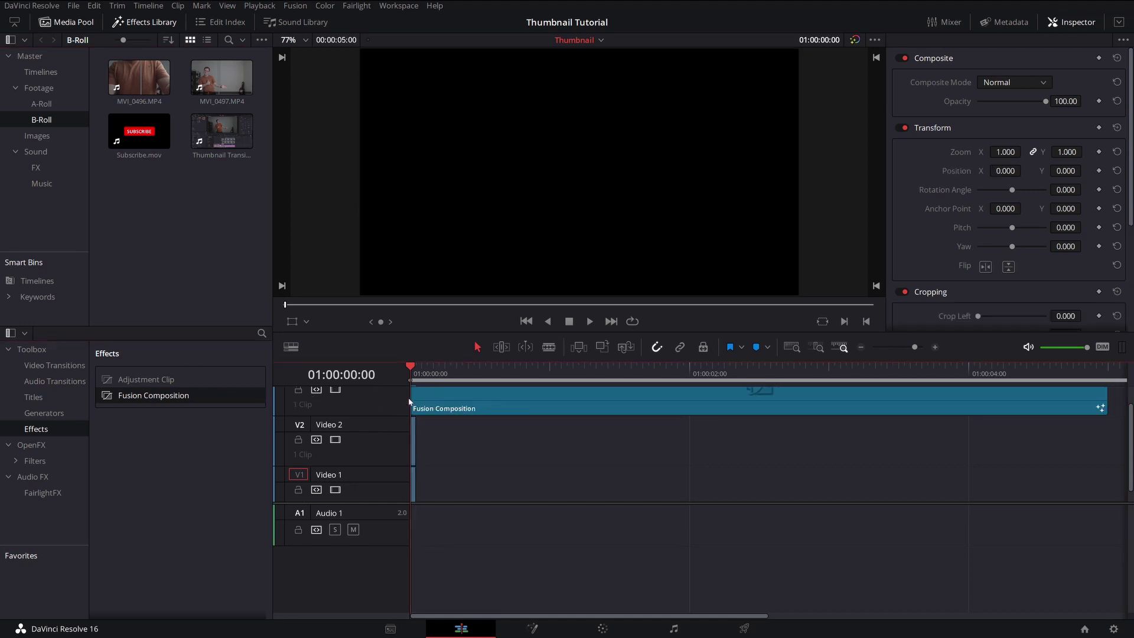
click(420, 370)
key(Delete)
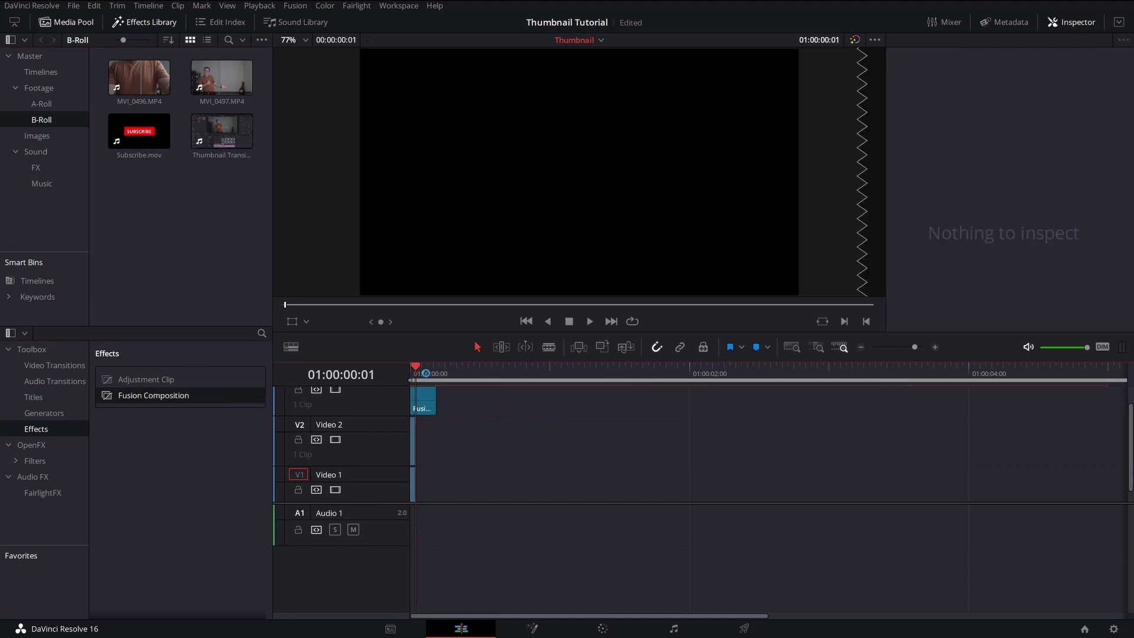
click(538, 633)
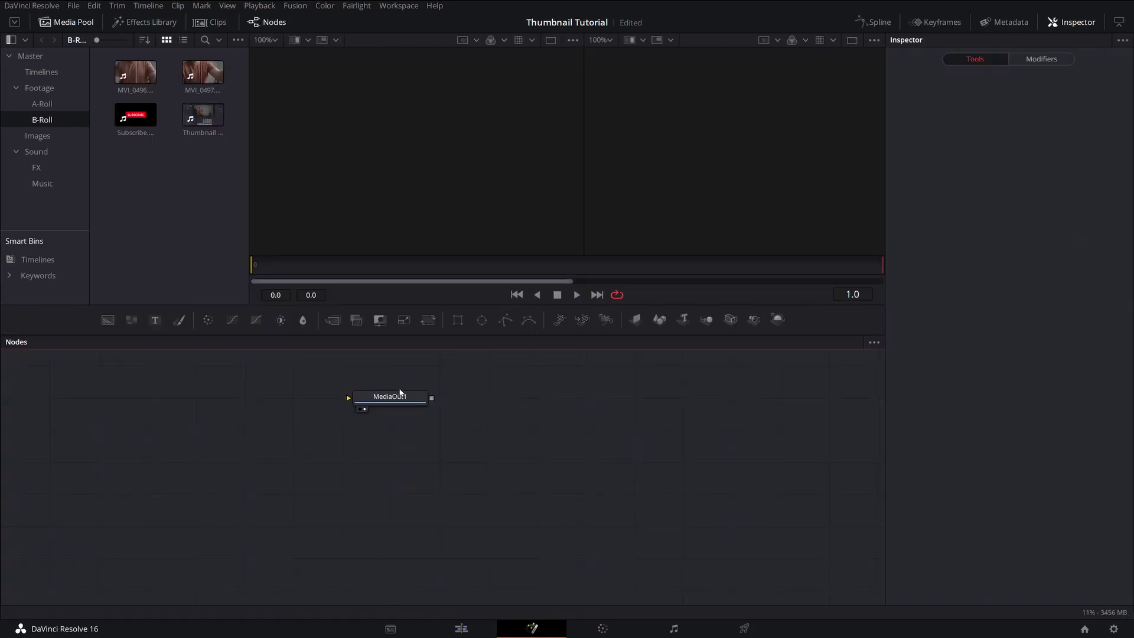
drag(400, 392, 708, 448)
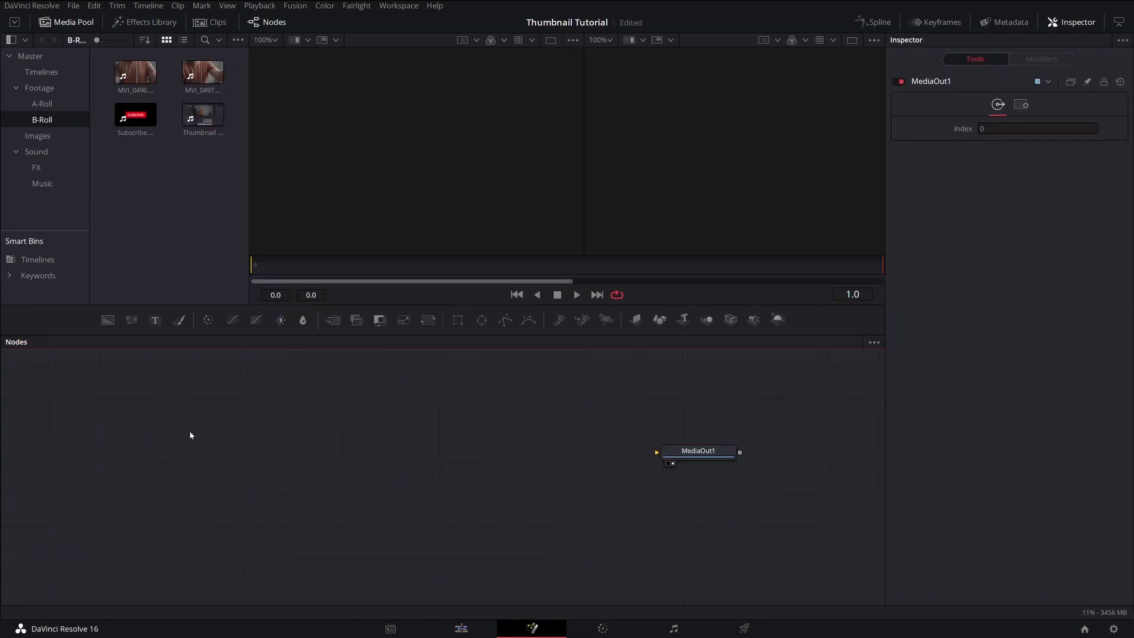
- Add a Text tool reading CREATE to the composition
key(ctrl+space)
text(txt)
key(Return)
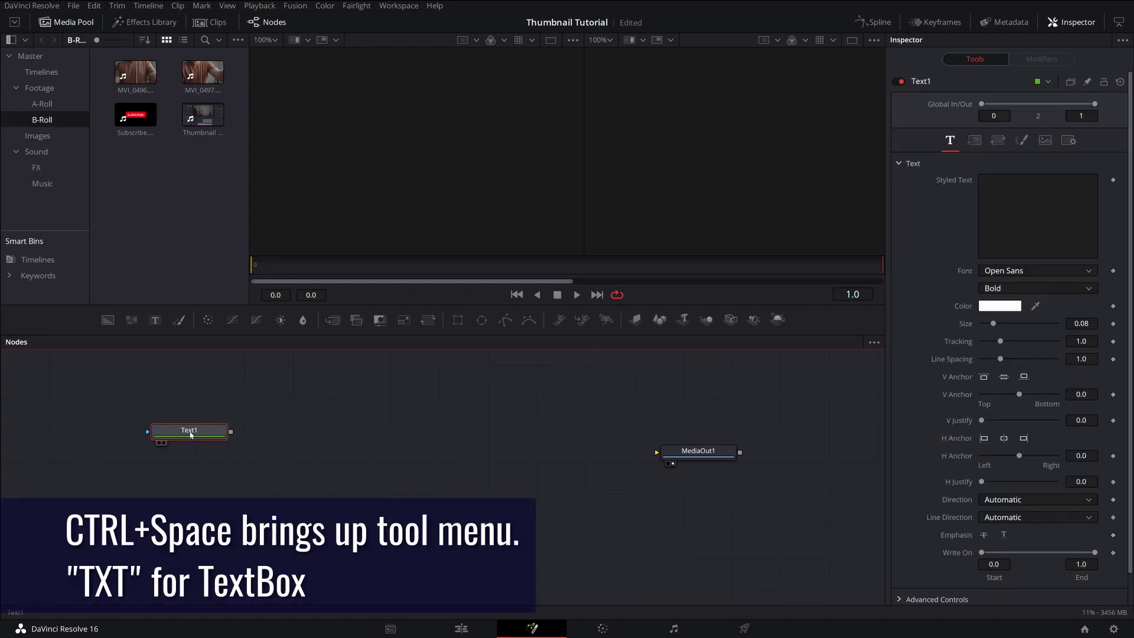
click(1013, 228)
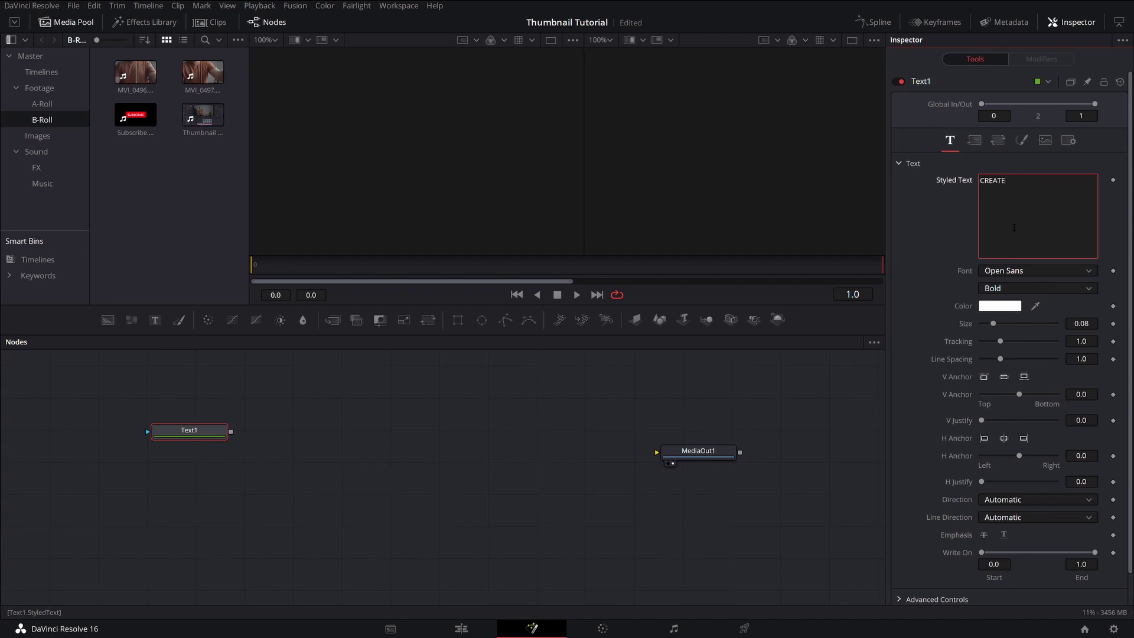
click(161, 442)
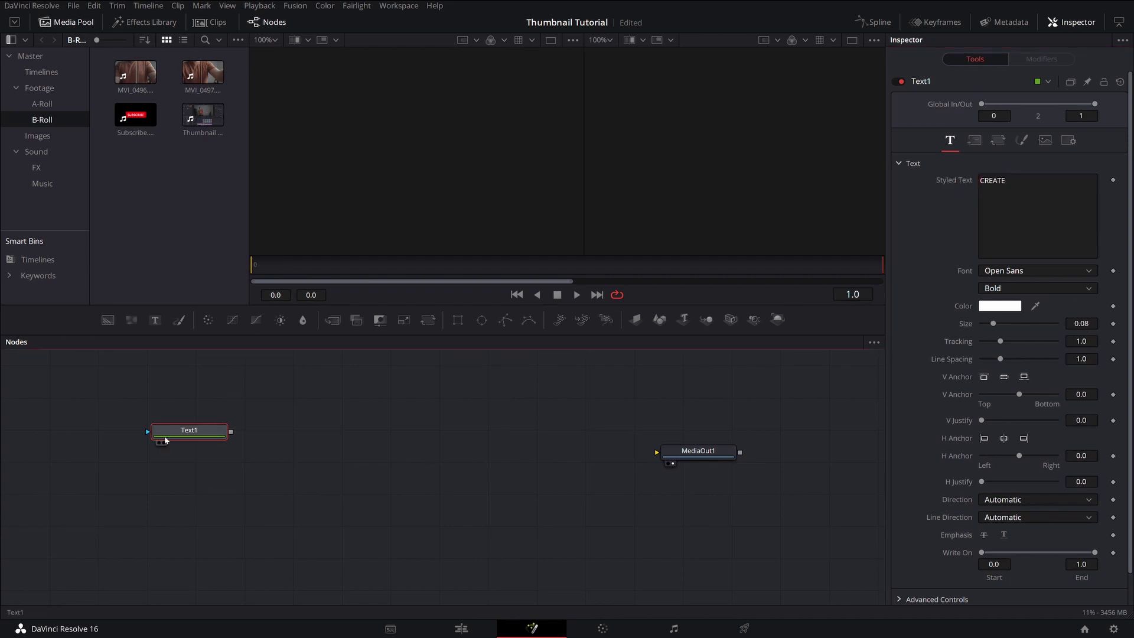
scroll(1081, 324, up, 4)
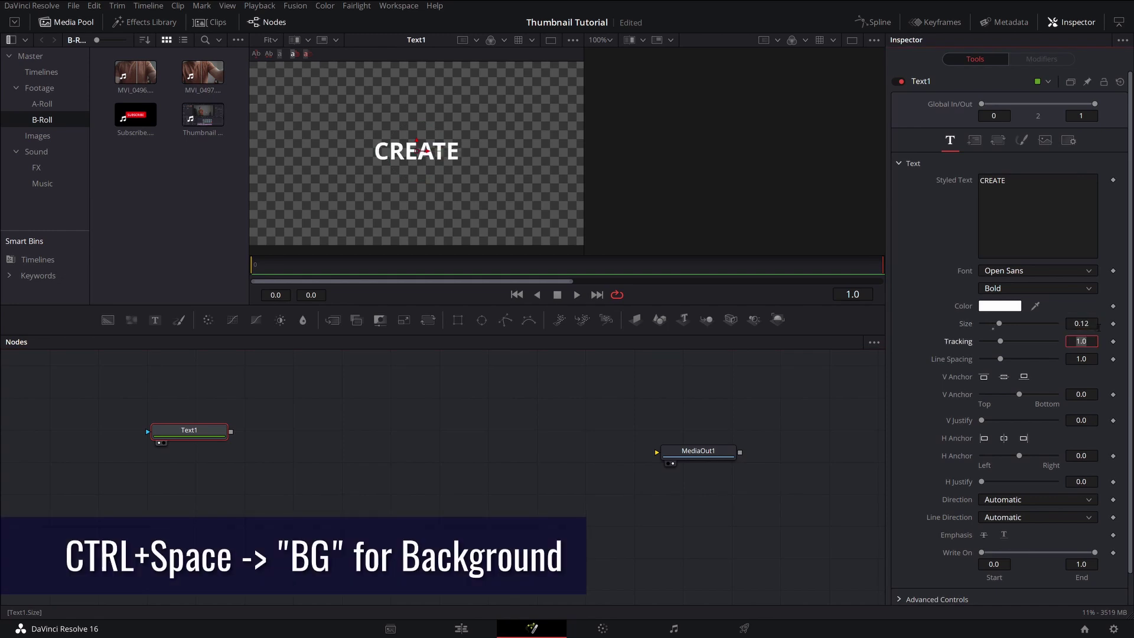
- Merge a Background under the CREATE text and give it a Rectangle mask
click(197, 435)
key(ctrl+space)
text(bg)
key(Return)
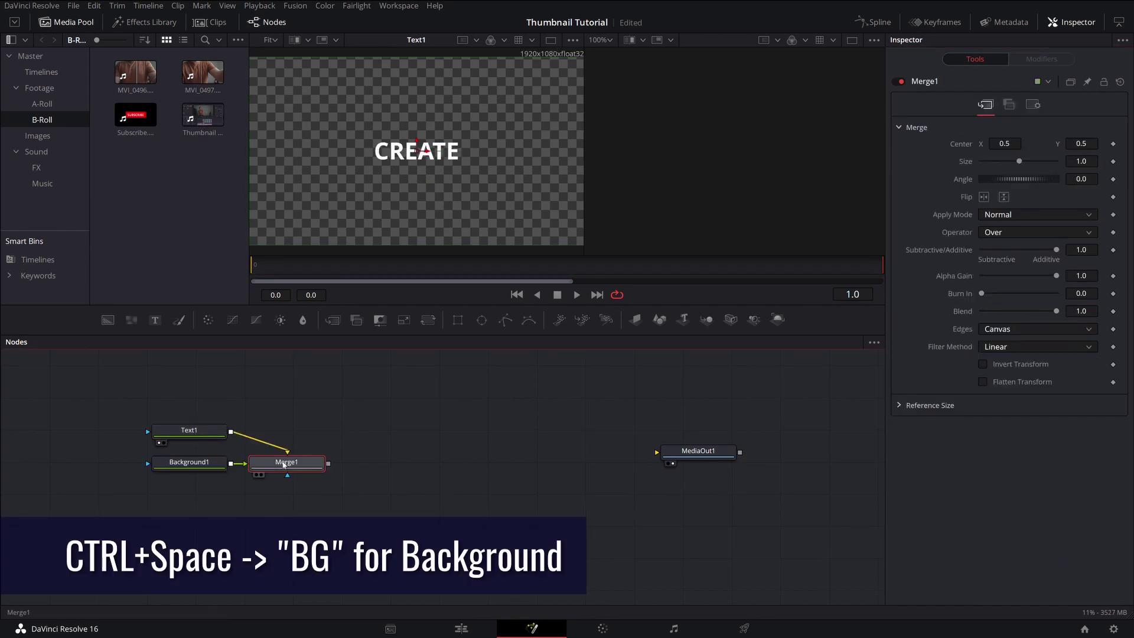
click(87, 473)
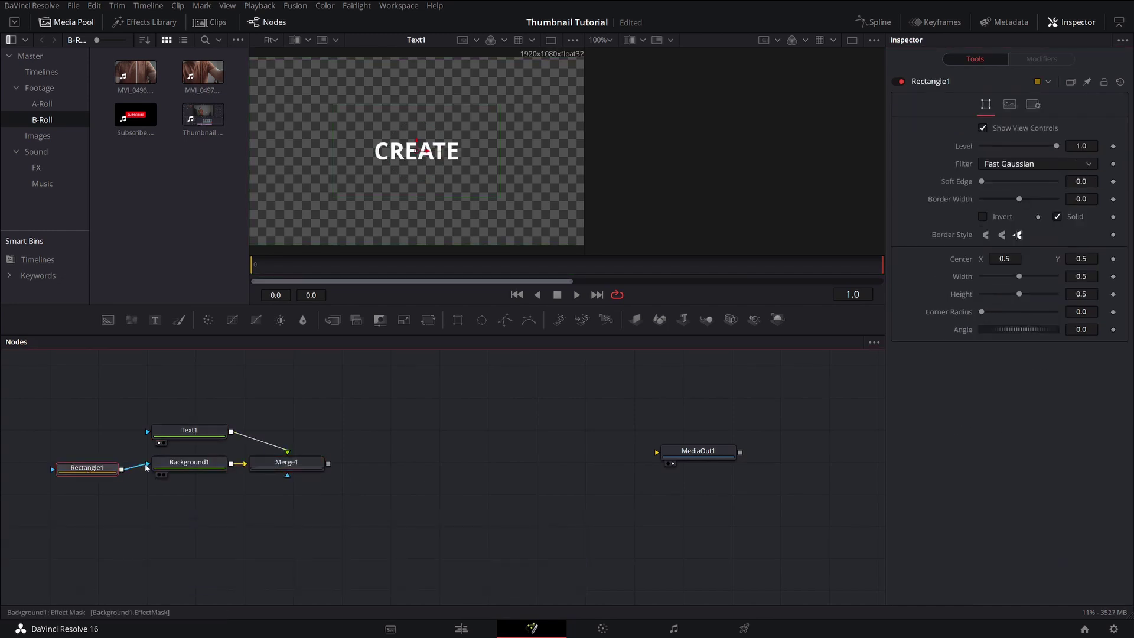
click(189, 430)
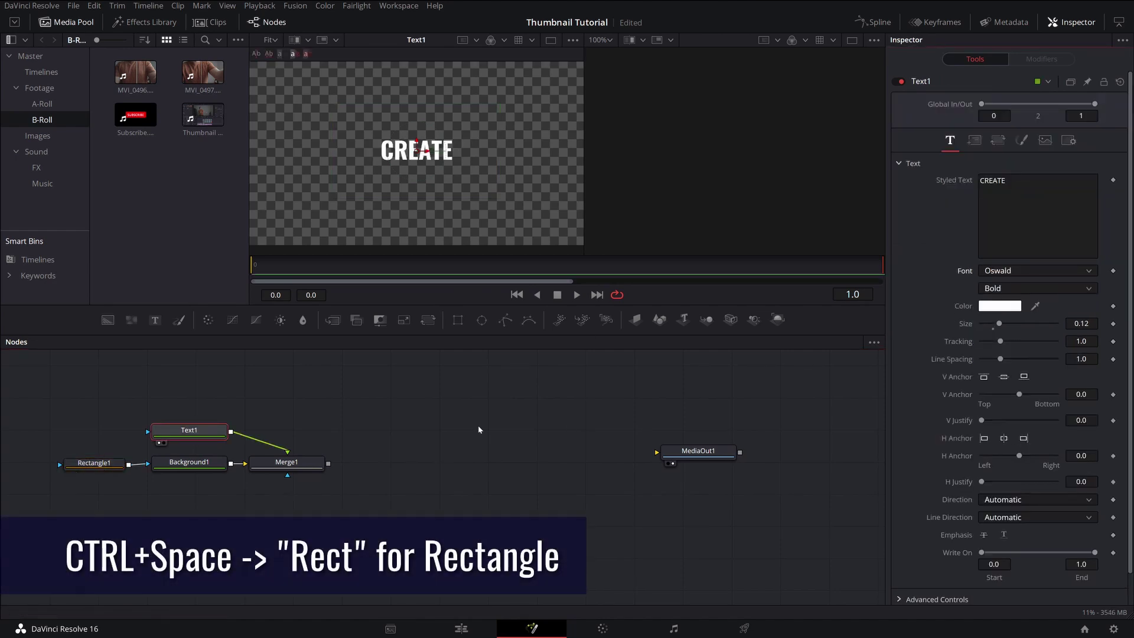
click(94, 462)
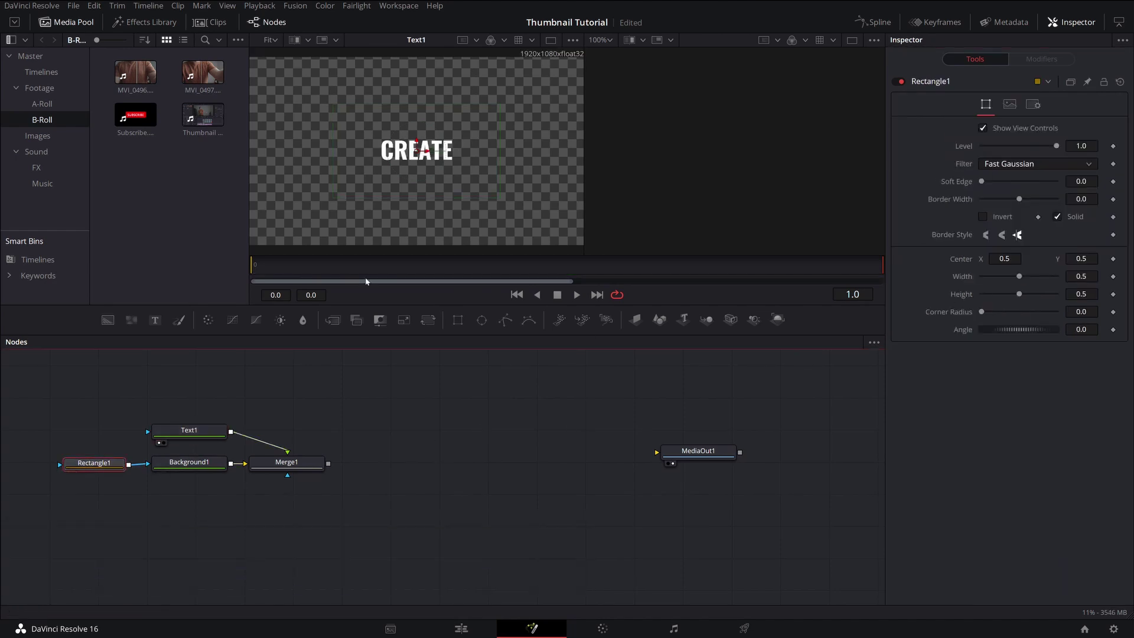
click(287, 463)
key(1)
- Resize the rectangle mask to Width 0.2385 and Height 0.1546 around CREATE
click(110, 469)
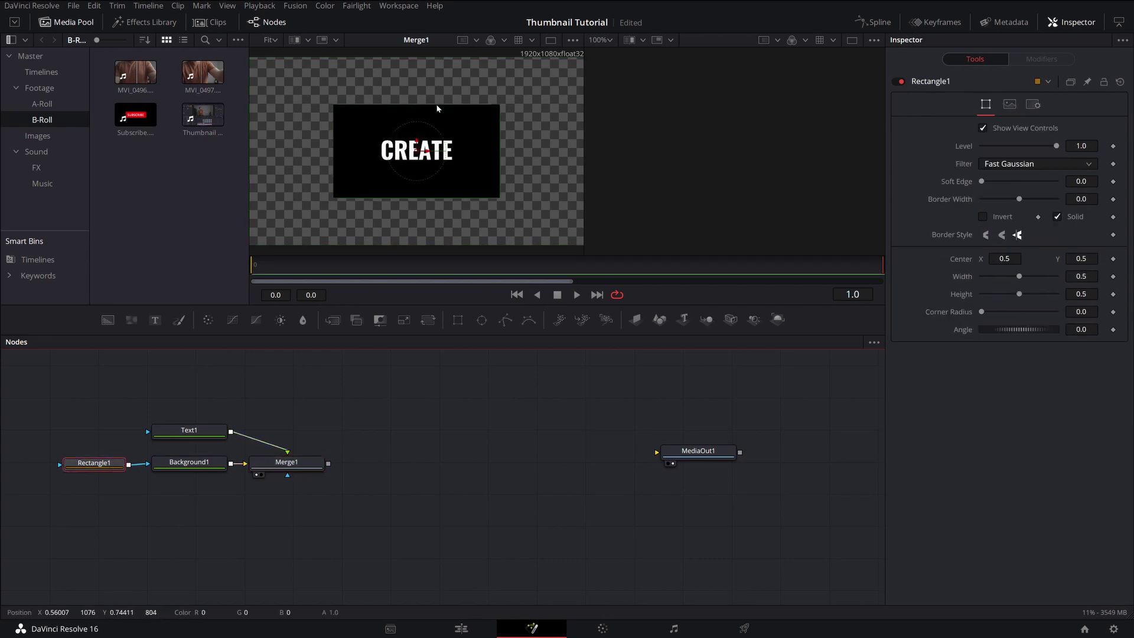
drag(437, 106, 438, 136)
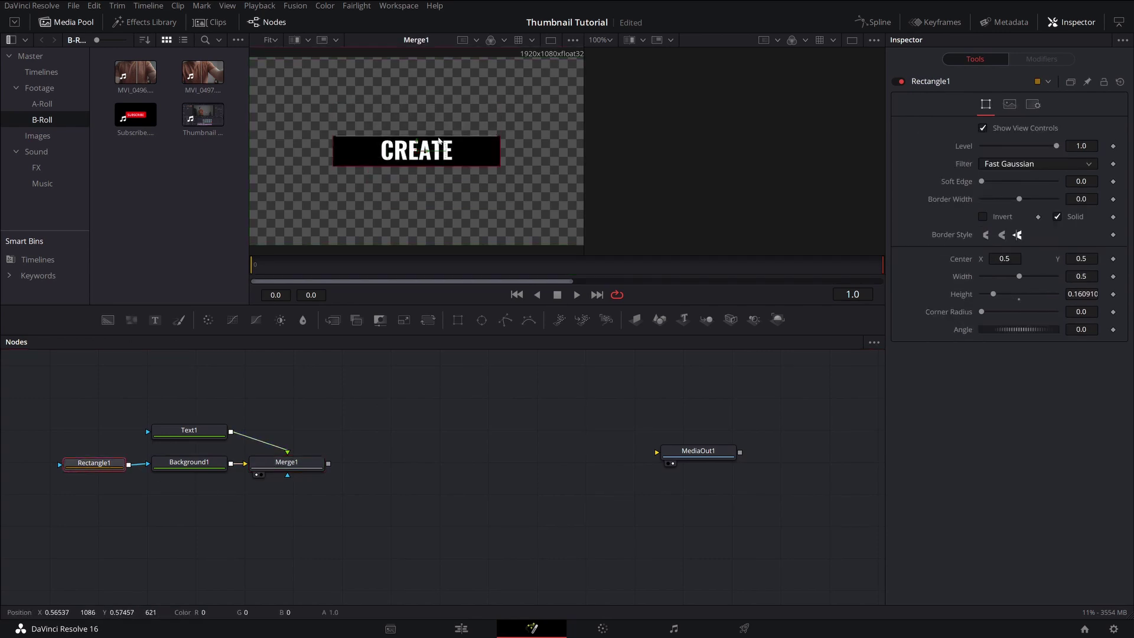
drag(332, 152, 378, 152)
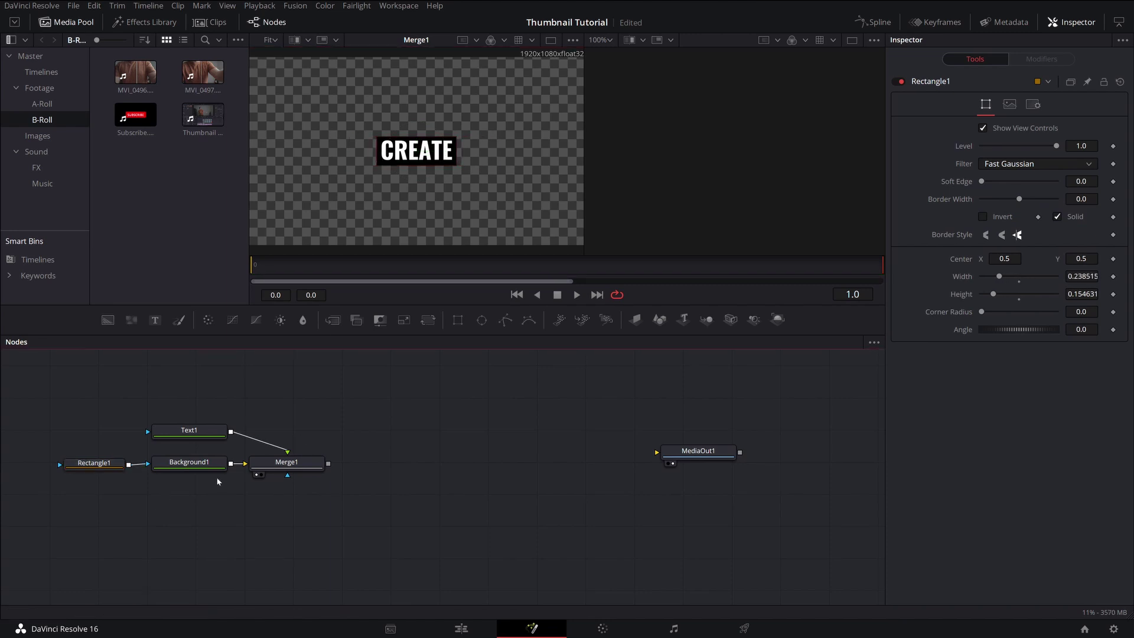
click(284, 471)
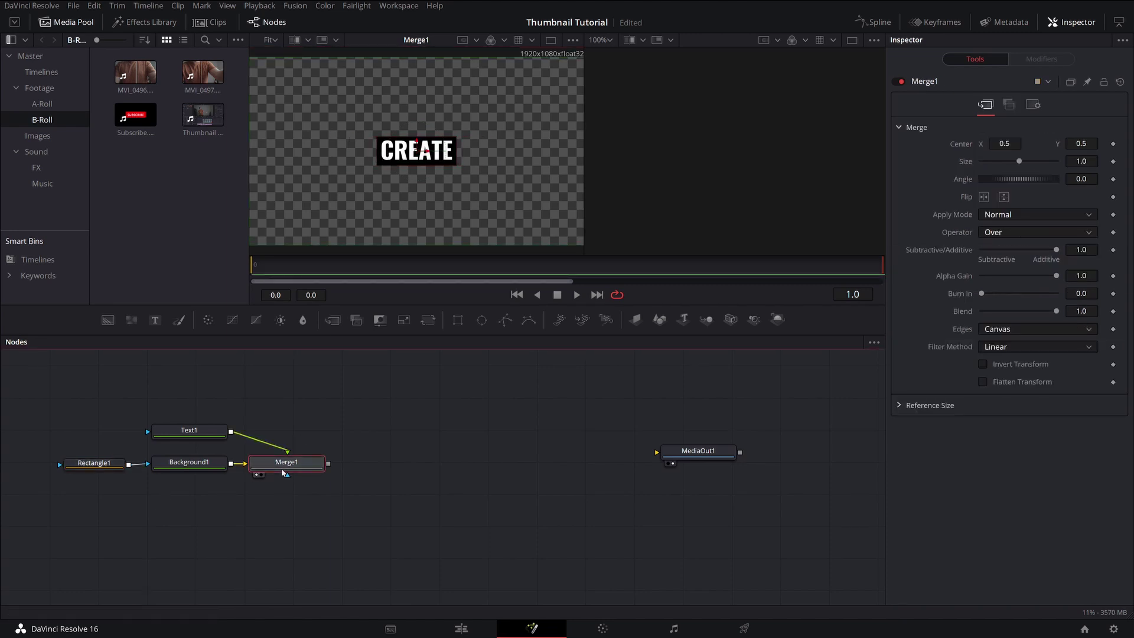
key(shift+space)
- Raise the CREATE title with Transform1 Center Y set to 0.6
click(1090, 144)
text(.4)
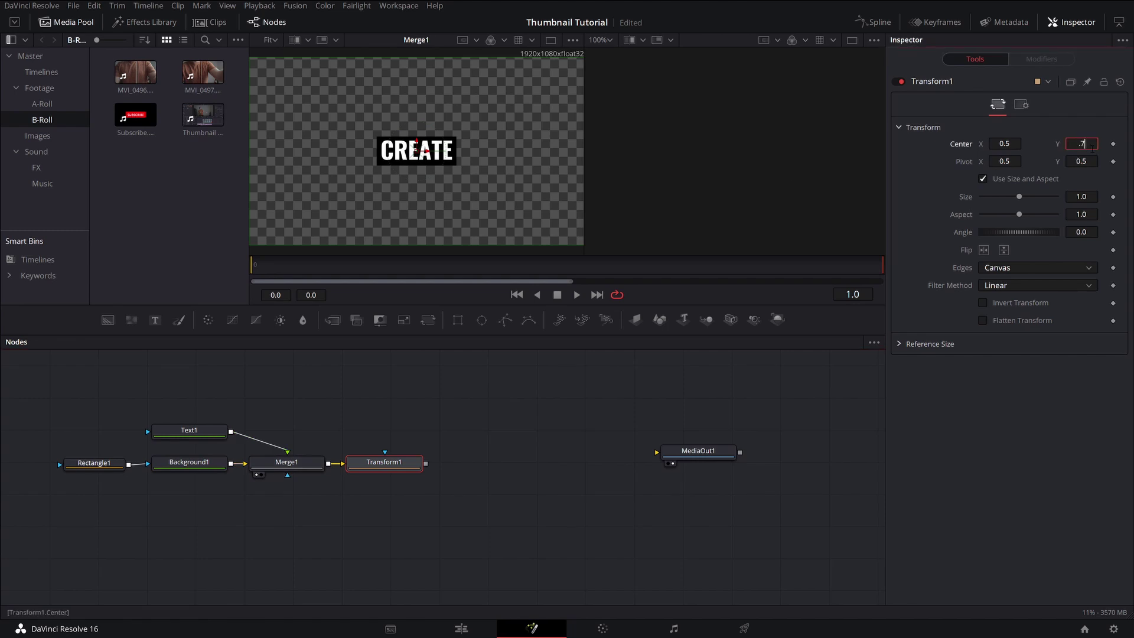
key(Tab)
- Duplicate the five CREATE title nodes and combine the copy with the original in Merge2
click(381, 467)
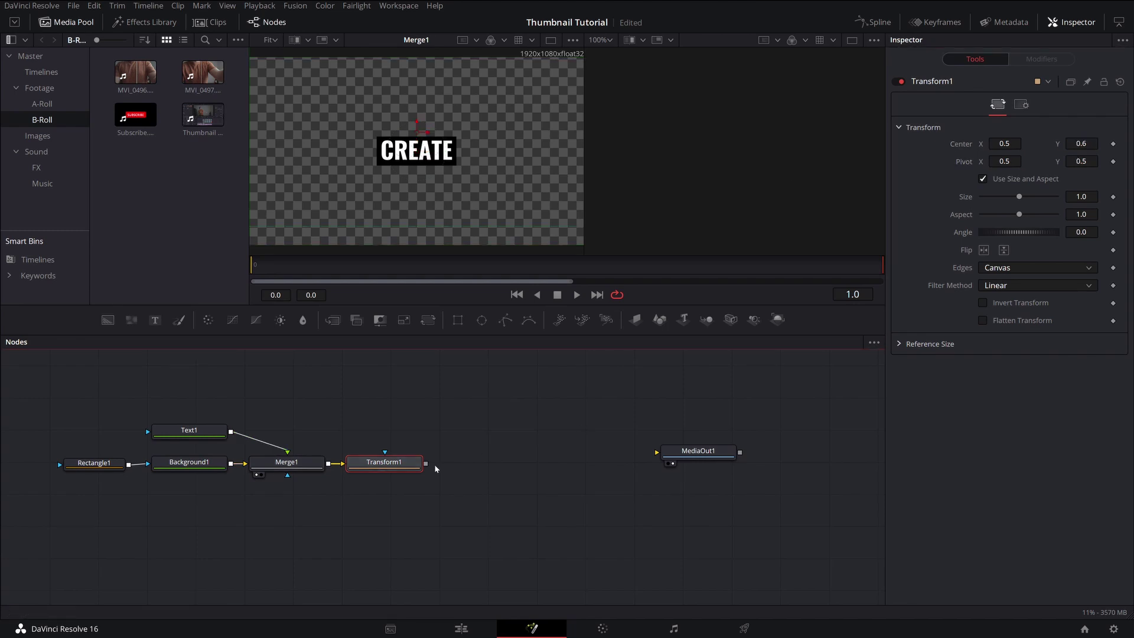
scroll(87, 406, left, 2)
drag(118, 408, 539, 501)
key(ctrl+v)
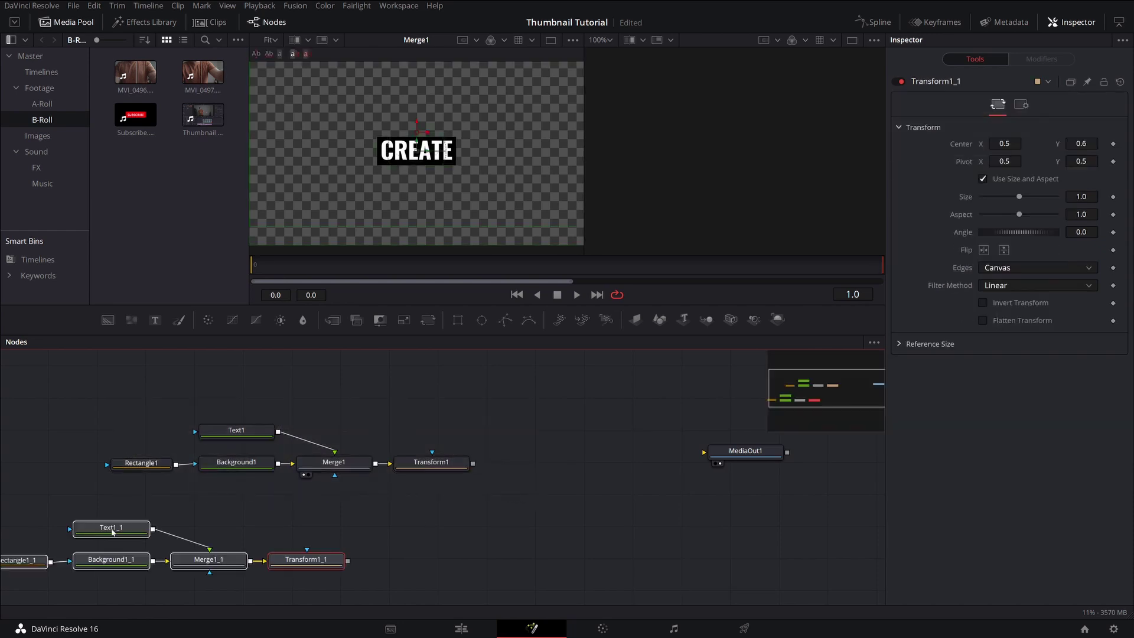
drag(135, 528, 234, 500)
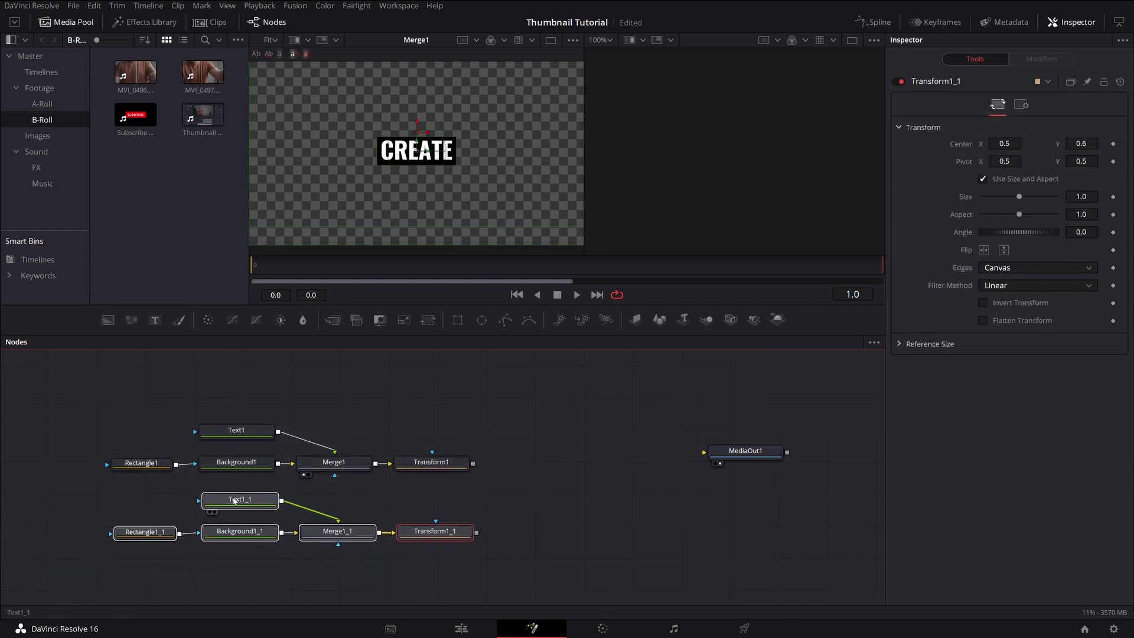
drag(477, 532, 473, 463)
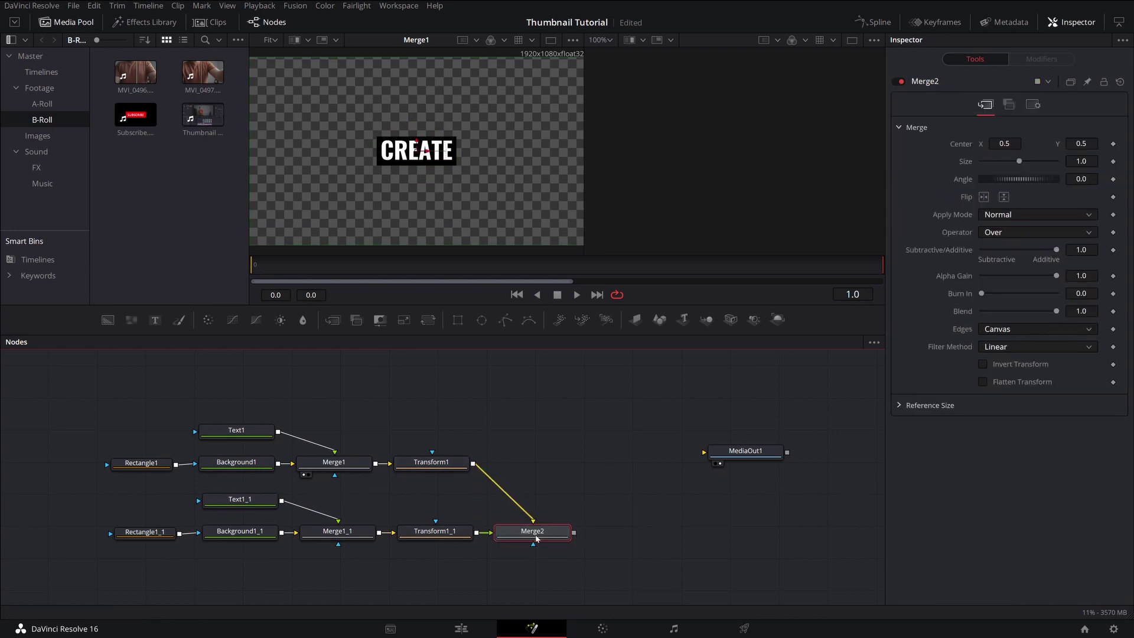
- Add Transform2 after Merge2 and connect it to MediaOut1
key(ctrl+space)
text(Transform)
key(Return)
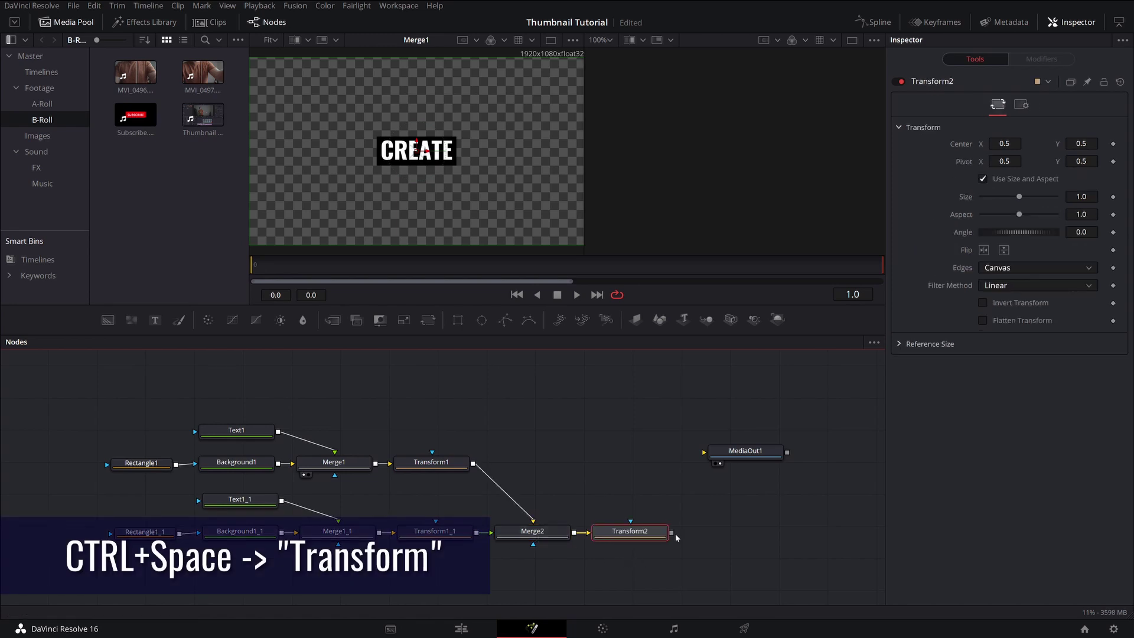
drag(672, 533, 704, 452)
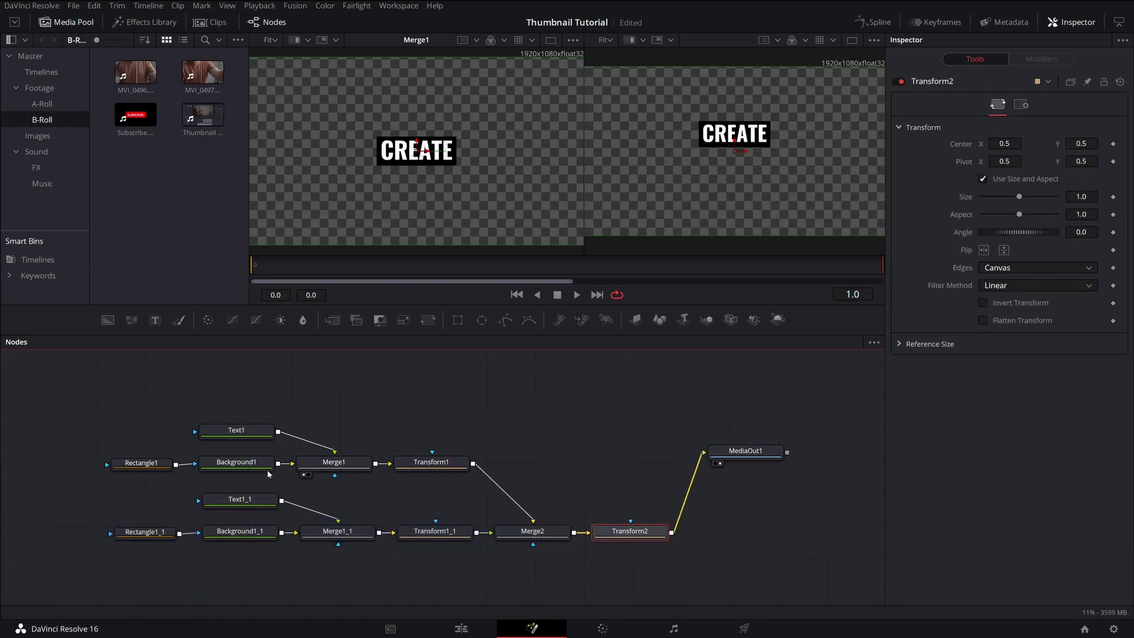
click(435, 531)
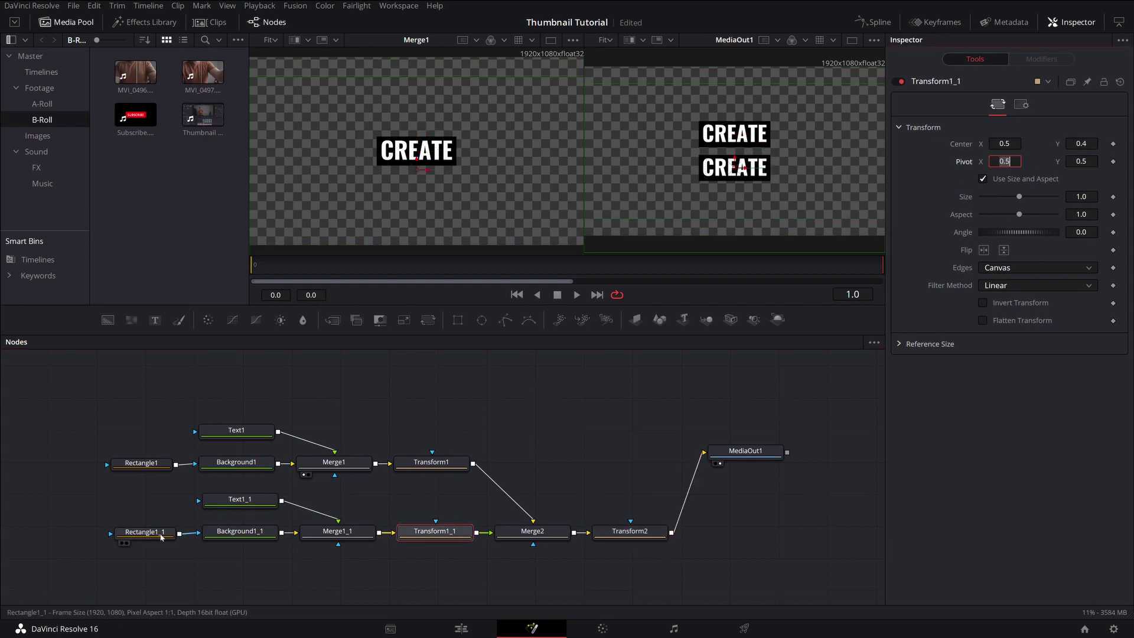
- Change the duplicate title's text to THUMBNAILS at size 0.14
click(240, 500)
triple_click(1044, 185)
text(T)
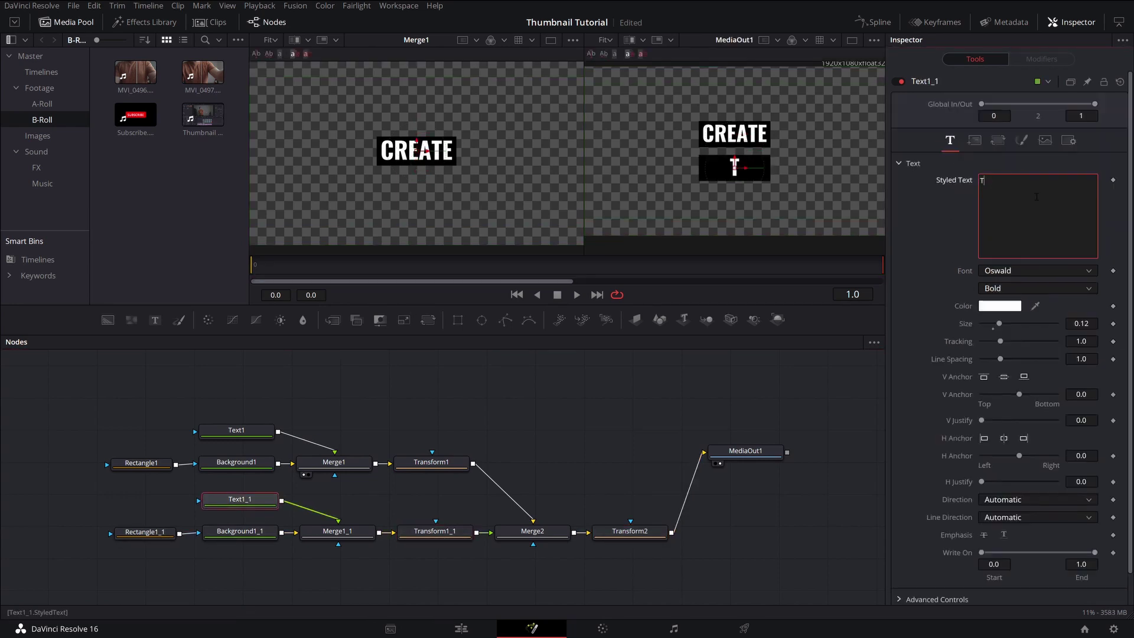
text(HUMBNAILS)
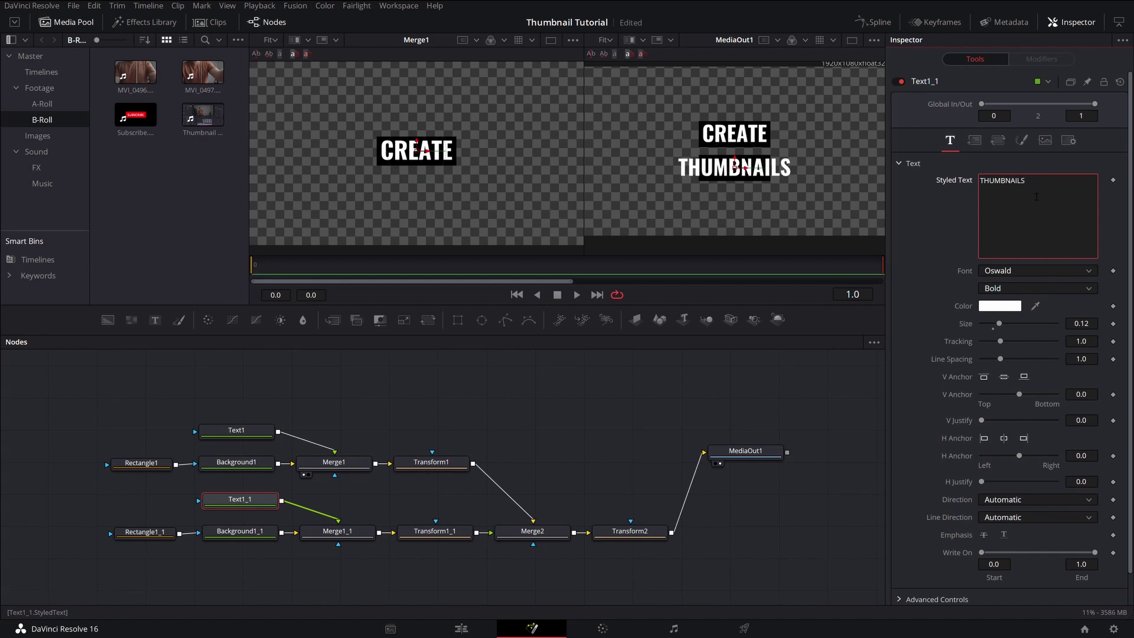
click(145, 532)
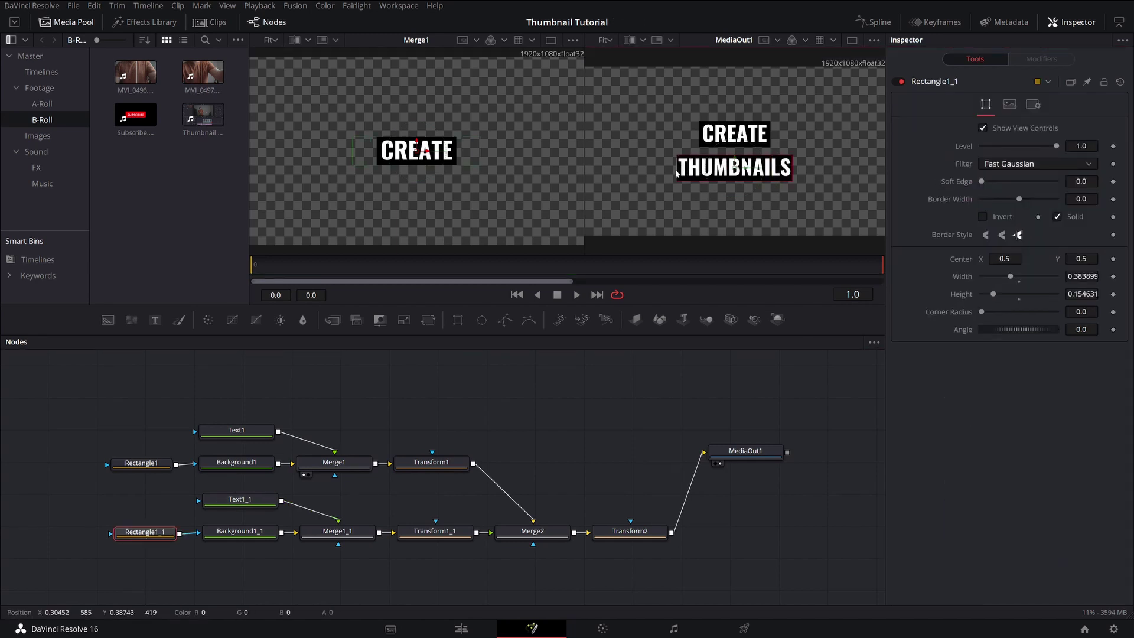
drag(677, 172, 673, 173)
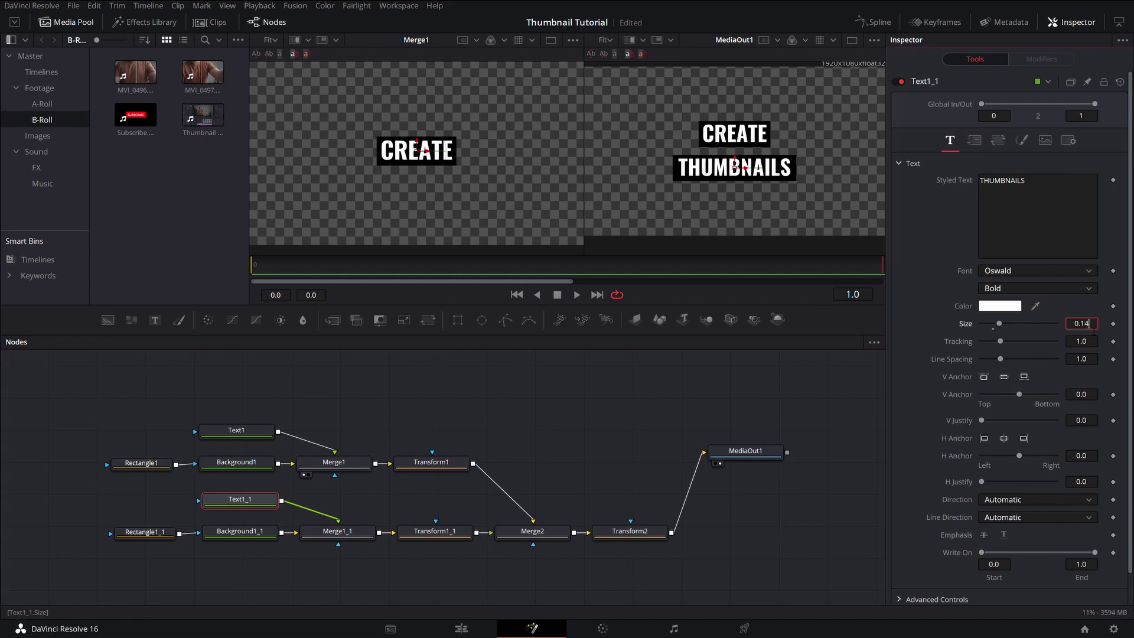
key(Tab)
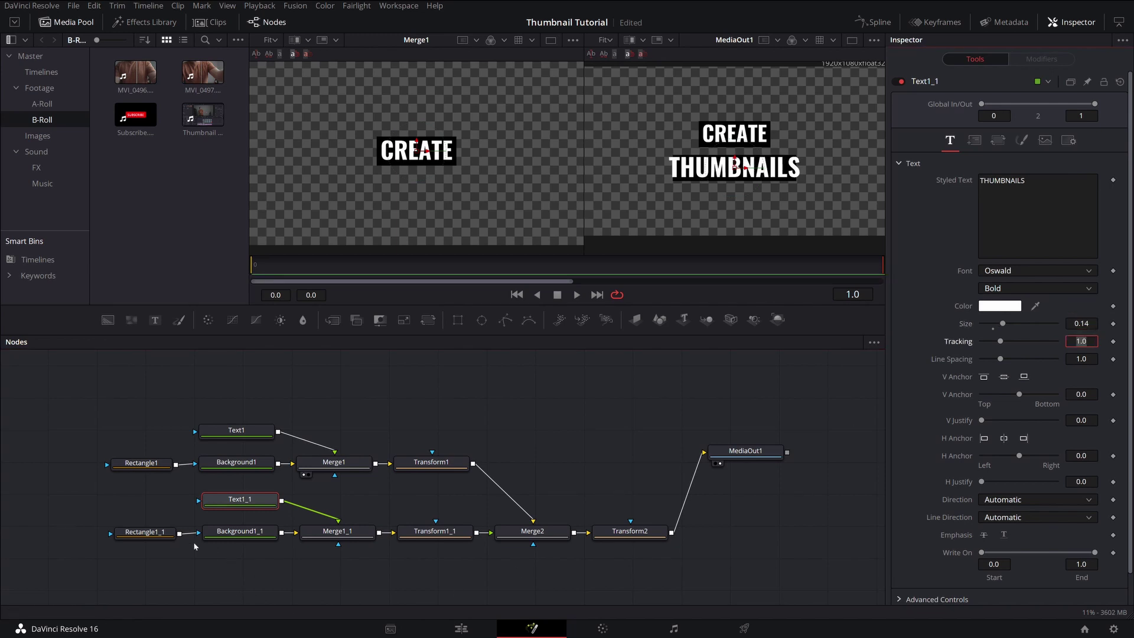
- Widen and colour the THUMBNAILS box red, and make CREATE black on a white box
click(142, 533)
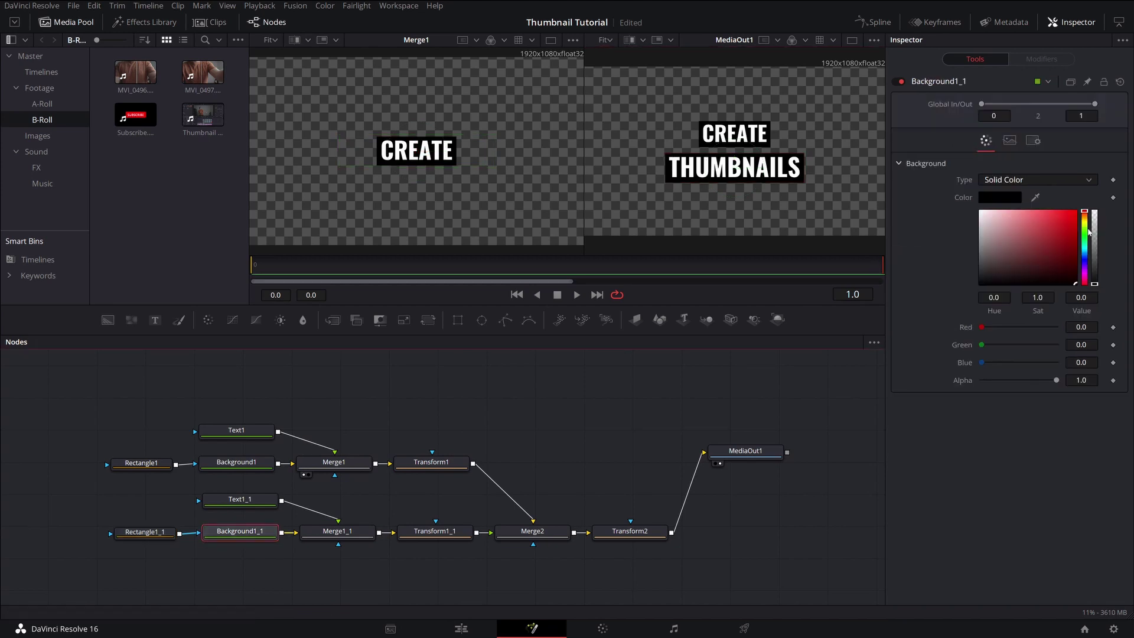
drag(1090, 232, 1094, 283)
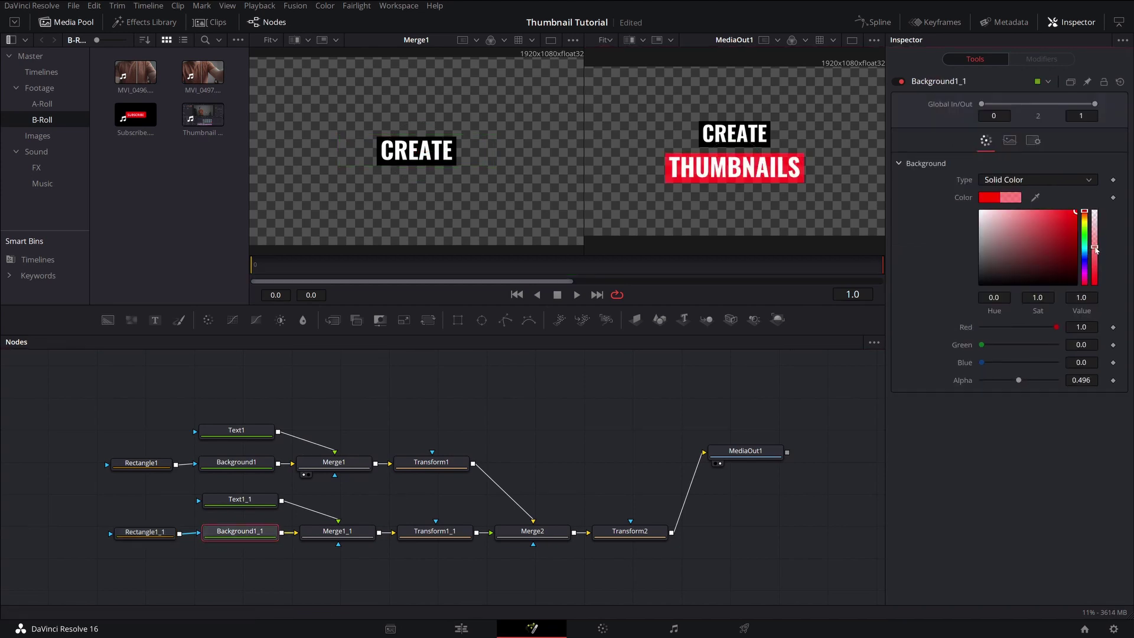
click(251, 436)
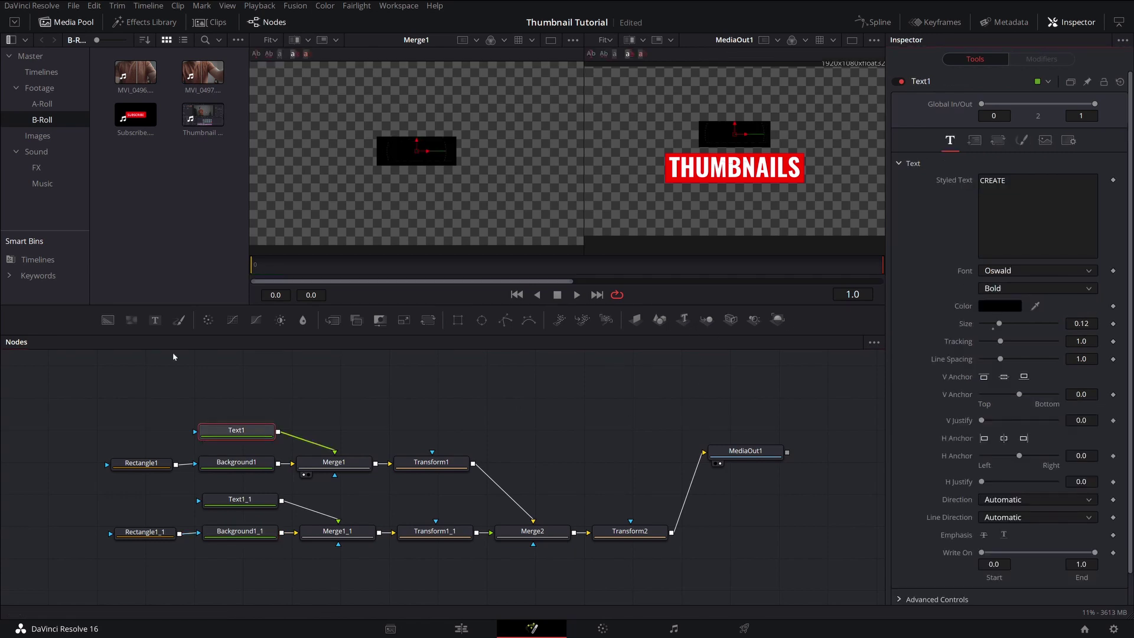
click(228, 459)
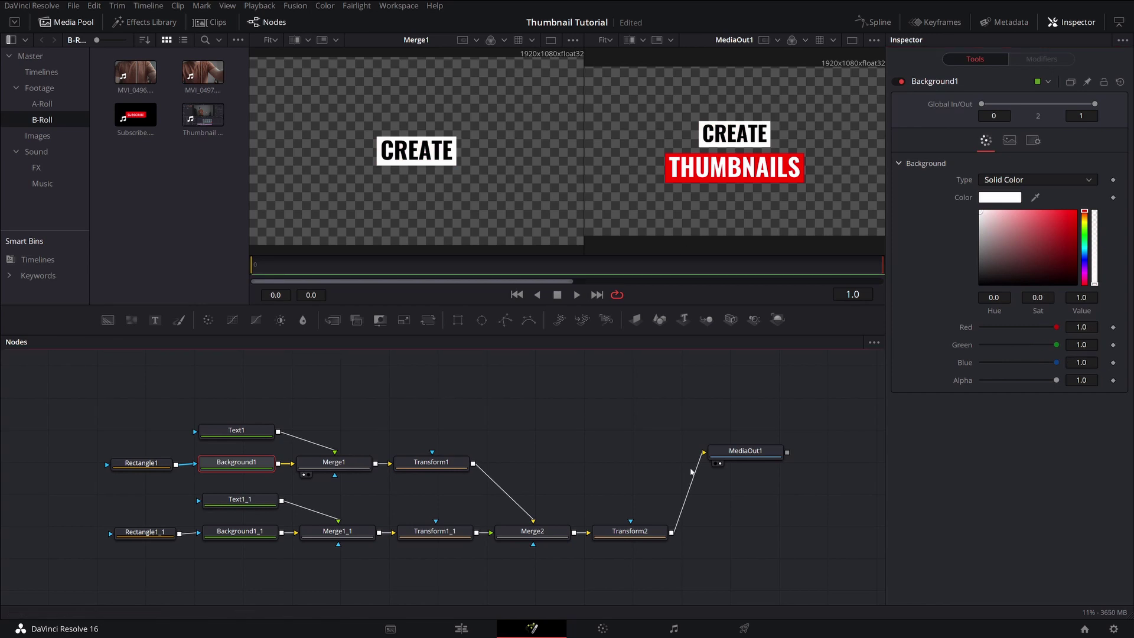
click(627, 531)
- Shift both titles left, tilt CREATE by 5.1 degrees and center it at 0.413/0.573
drag(746, 152, 674, 152)
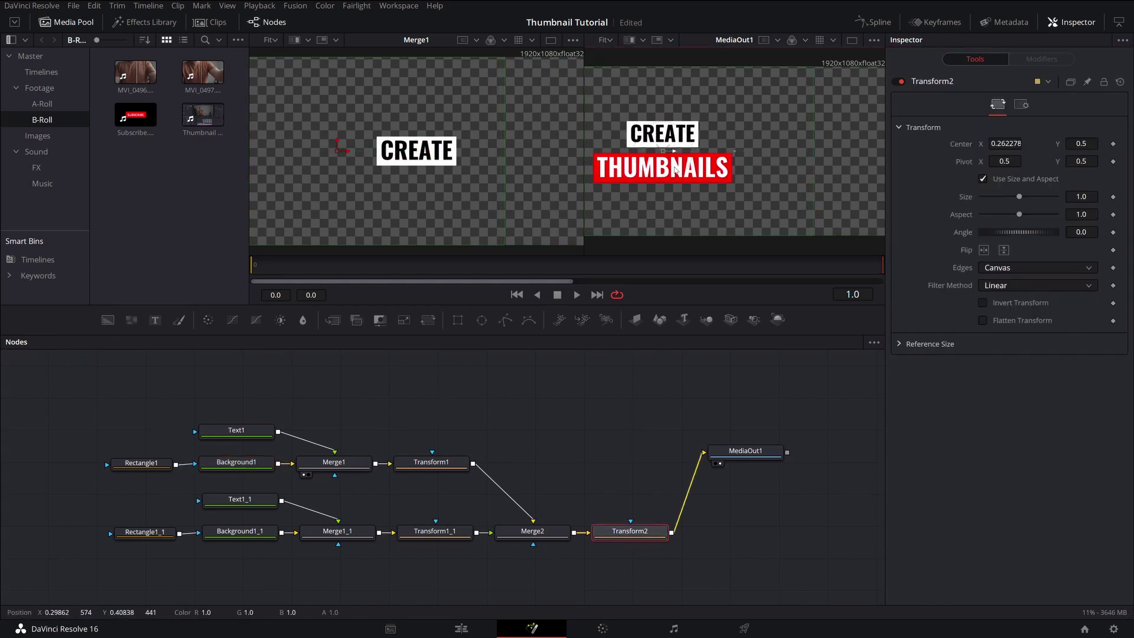
click(431, 468)
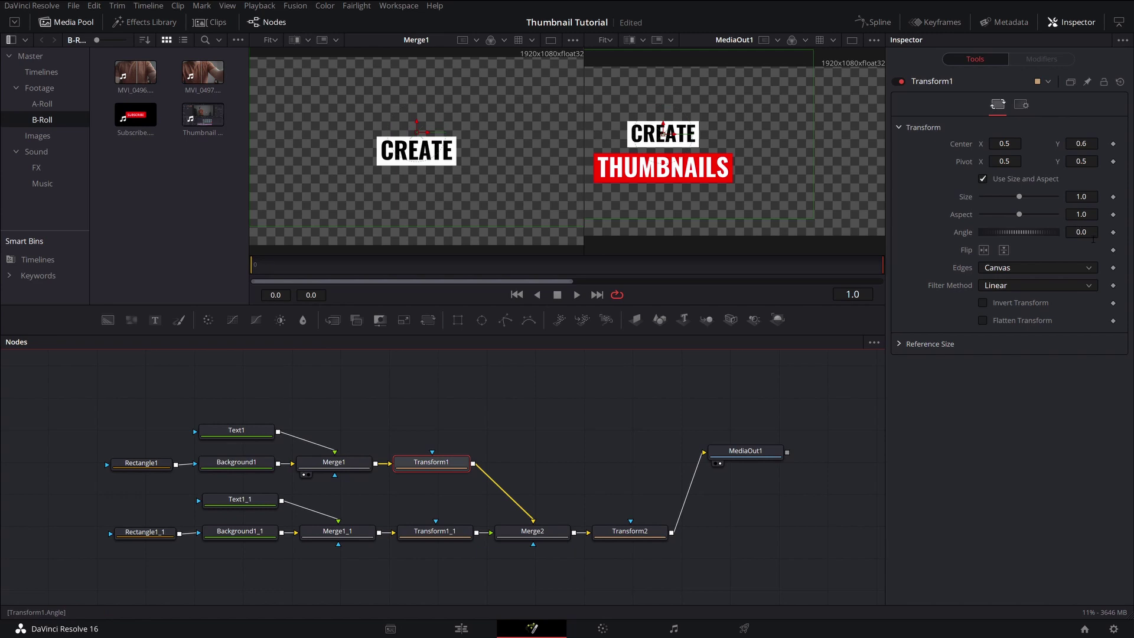
drag(1093, 240, 1110, 239)
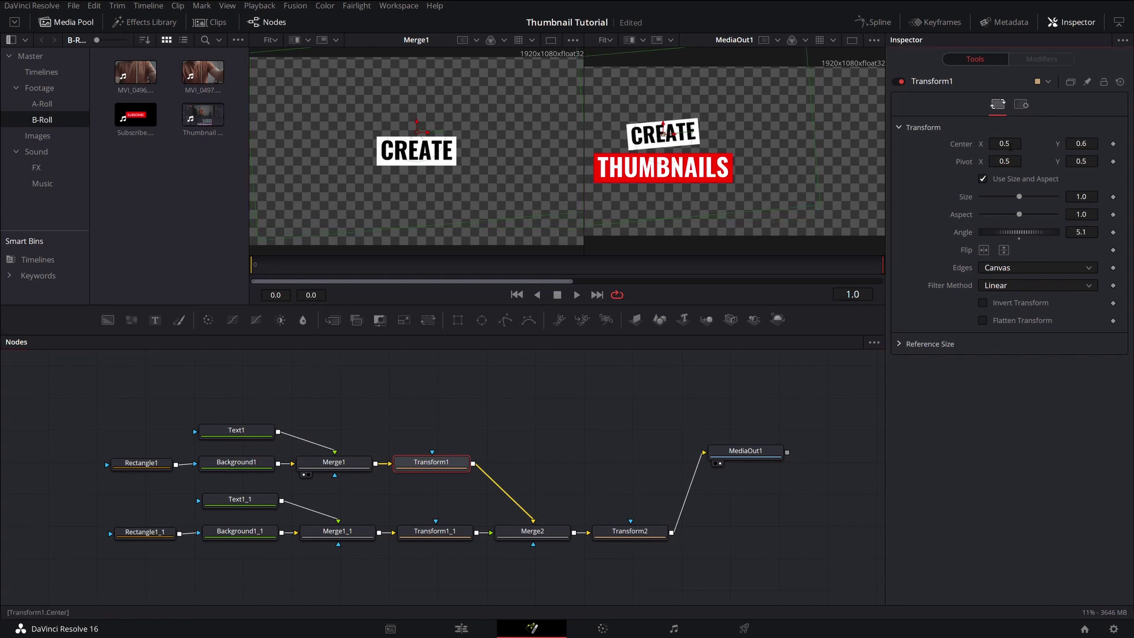
drag(1009, 146, 975, 146)
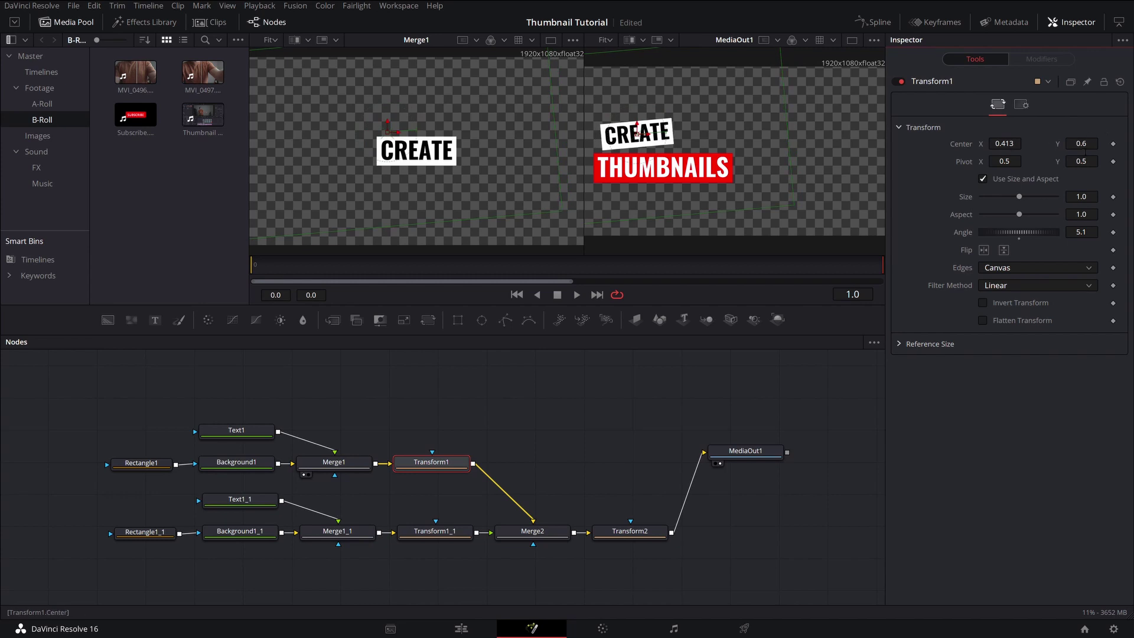
drag(1086, 151, 1086, 153)
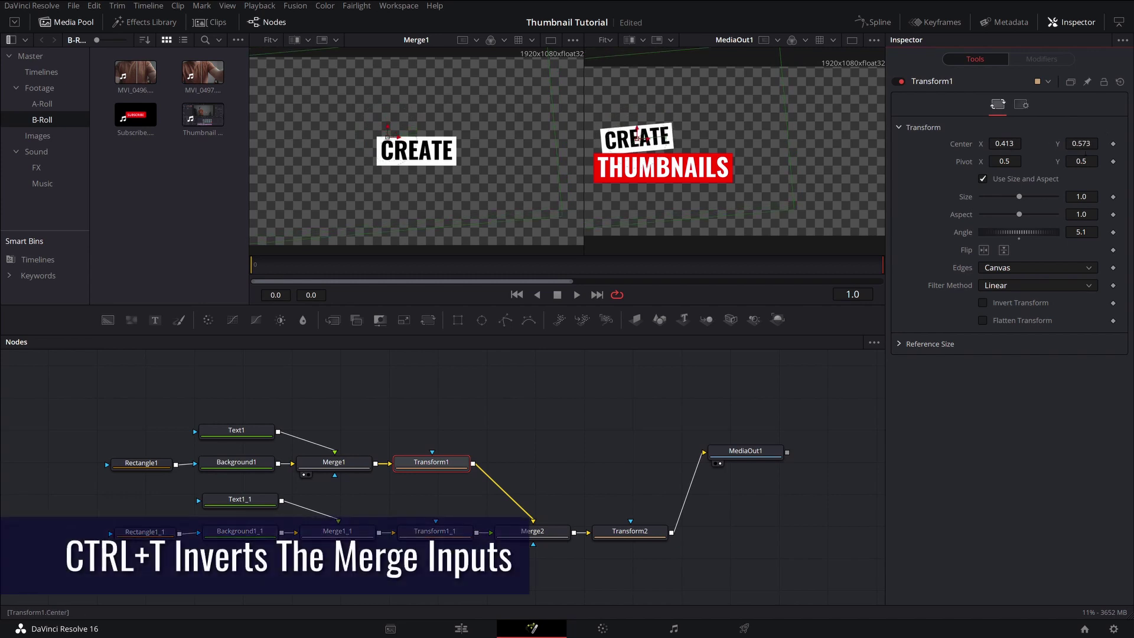
- Swap Merge2's layers so CREATE sits over the THUMBNAILS box, and move MediaOut1 right
click(533, 533)
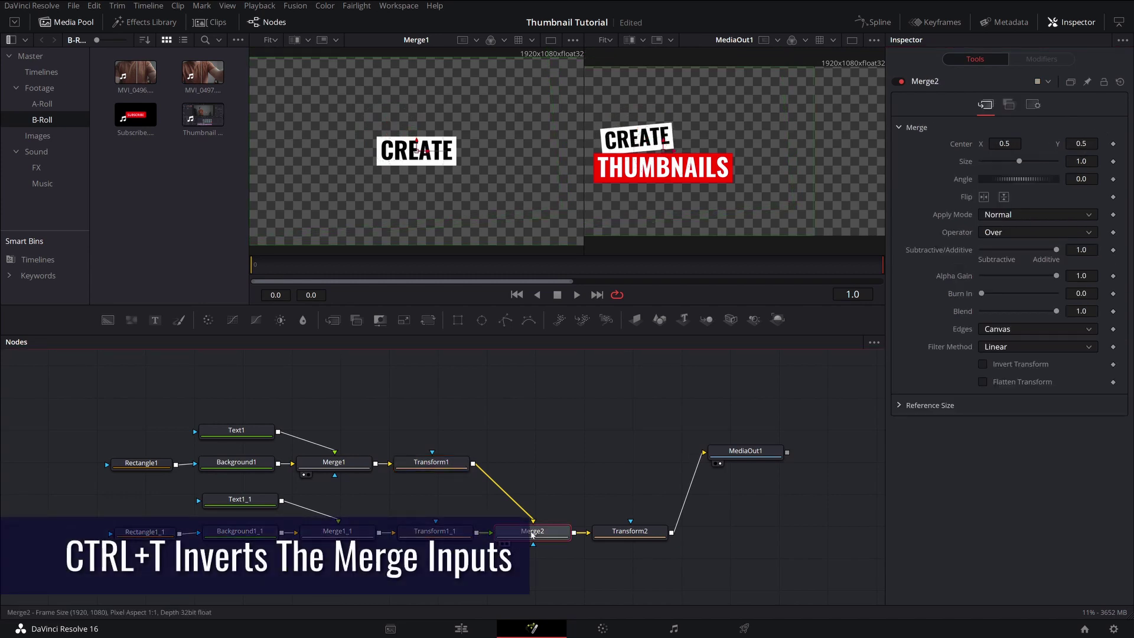
key(ctrl+t)
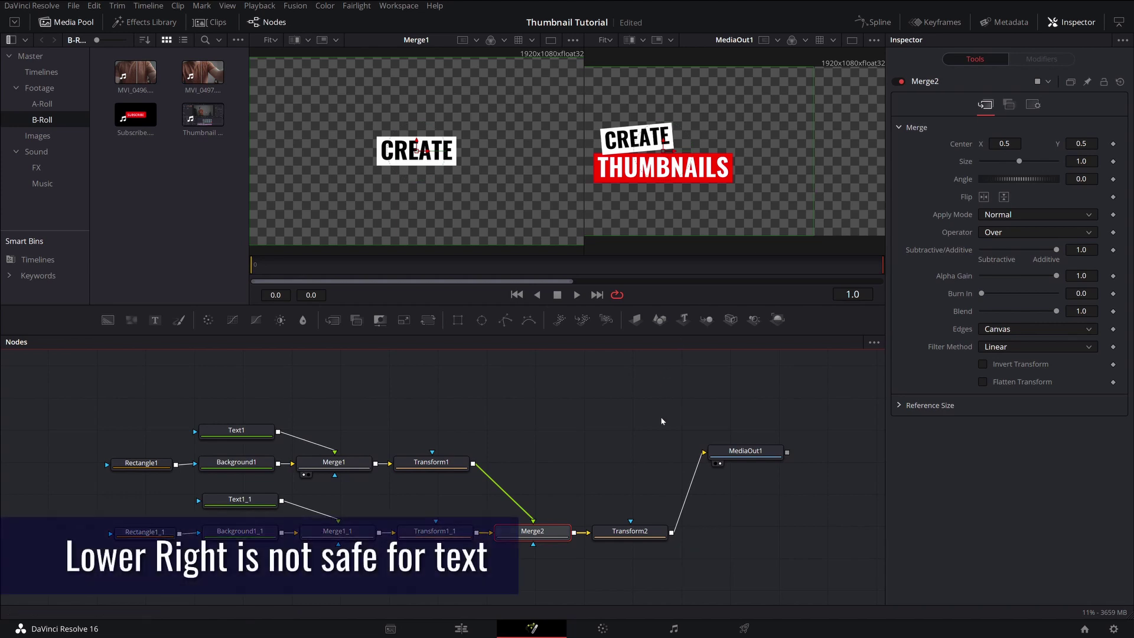
drag(735, 456, 782, 462)
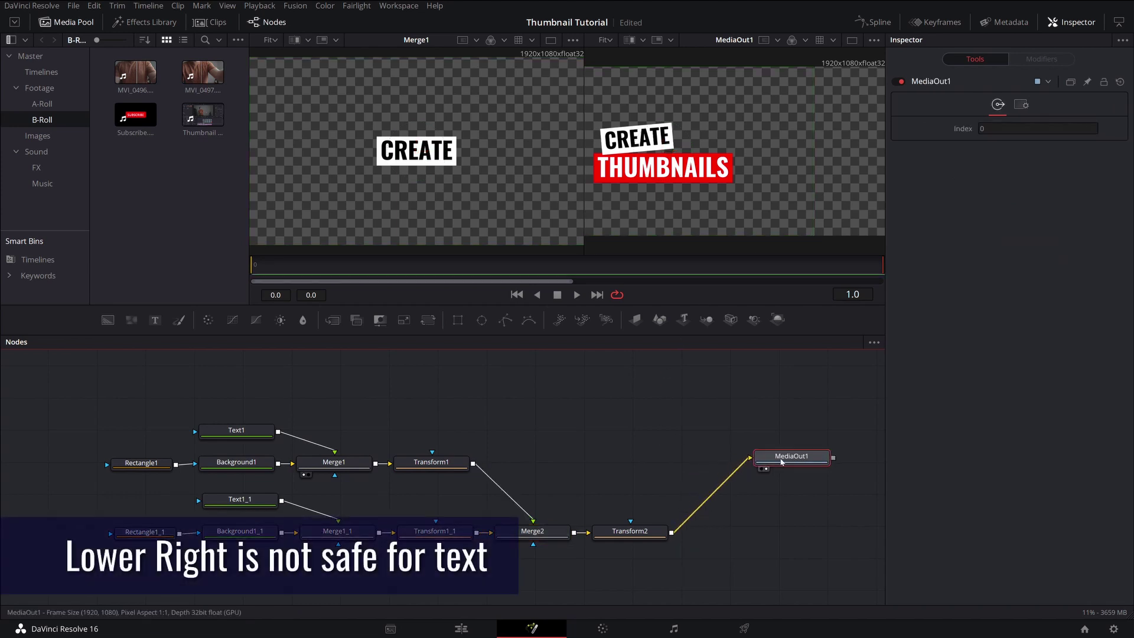
click(626, 531)
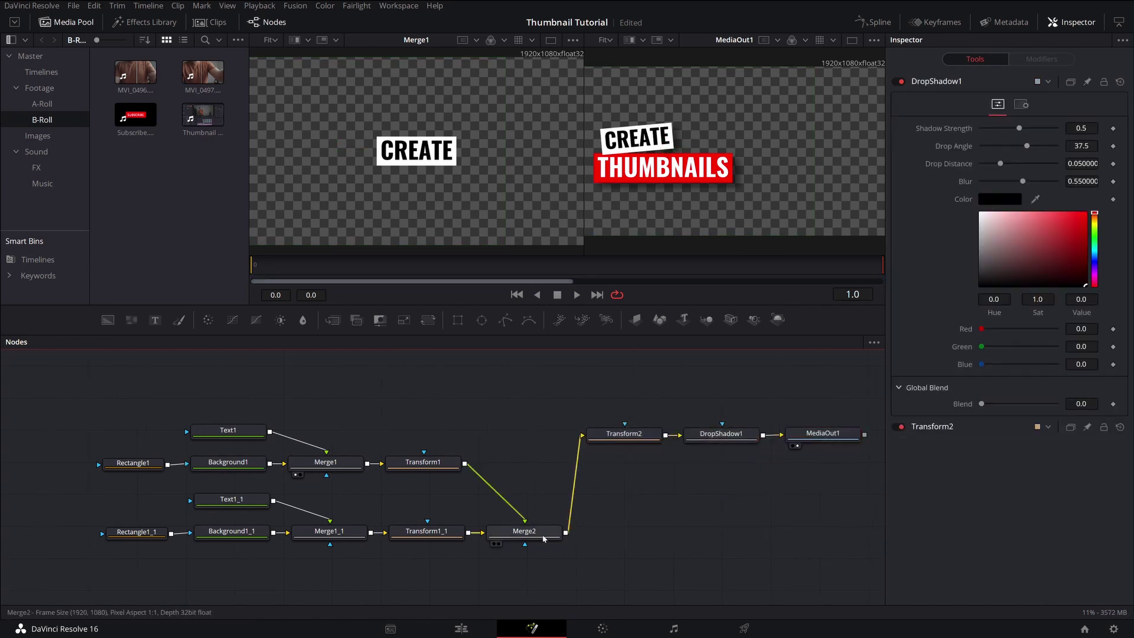
- Bring the Resolve logo image from the bin into the composition
click(544, 539)
click(38, 135)
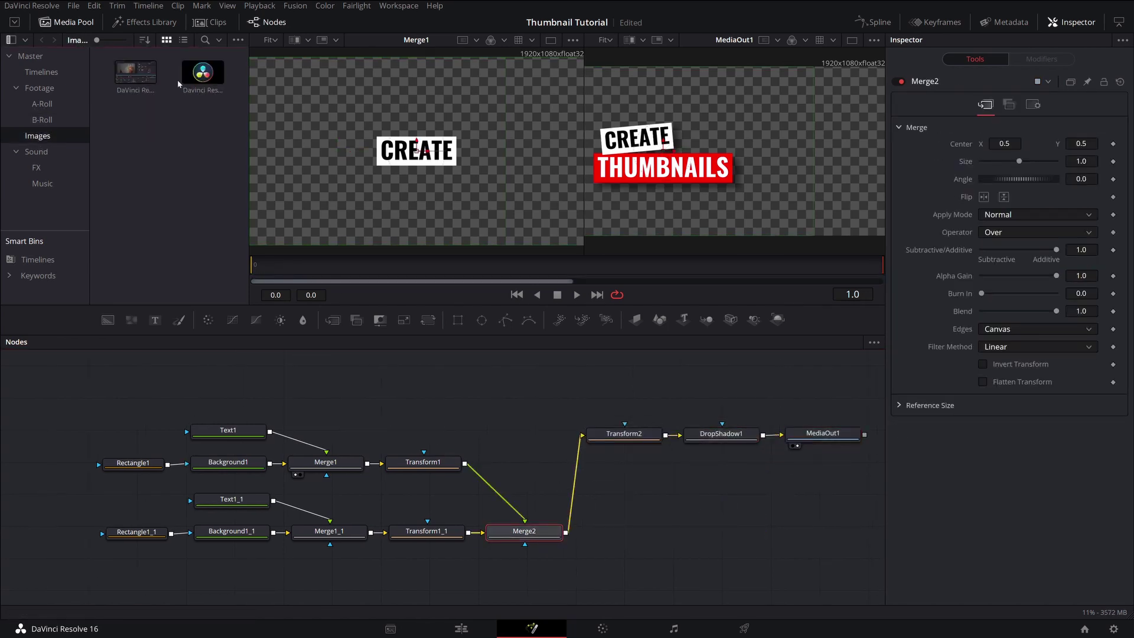
drag(203, 72, 671, 531)
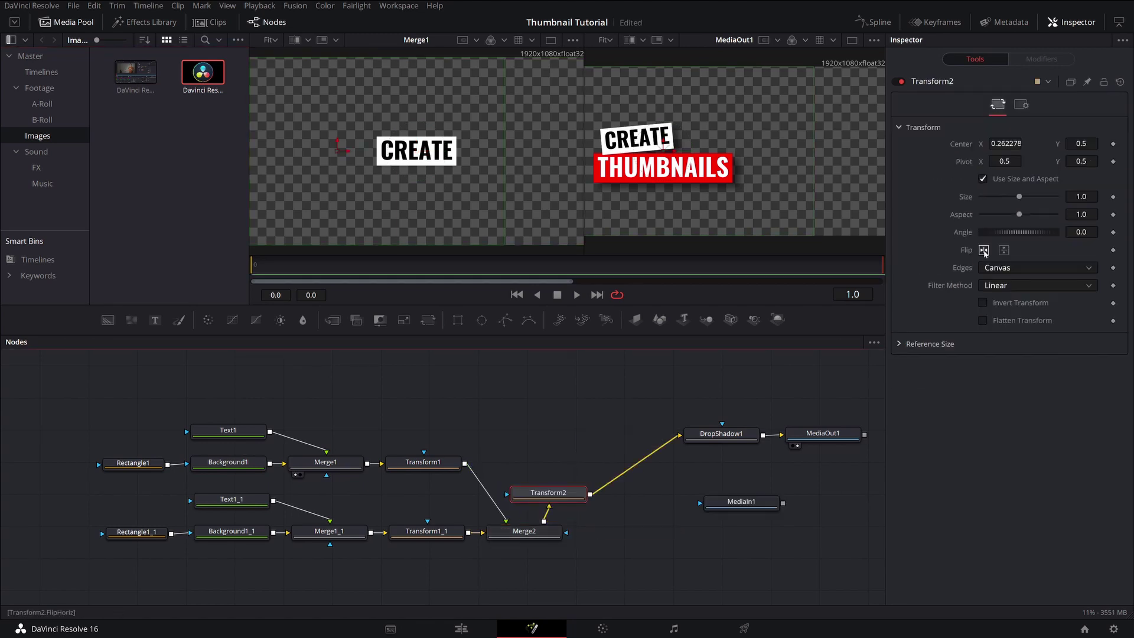
- Raise the CREATE THUMBNAILS titles to a vertical center of 0.7
mouse_move(1090, 147)
mouse_down()
mouse_move(1123, 147)
mouse_move(1066, 148)
mouse_move(1091, 148)
mouse_up()
text(0.7)
key(Tab)
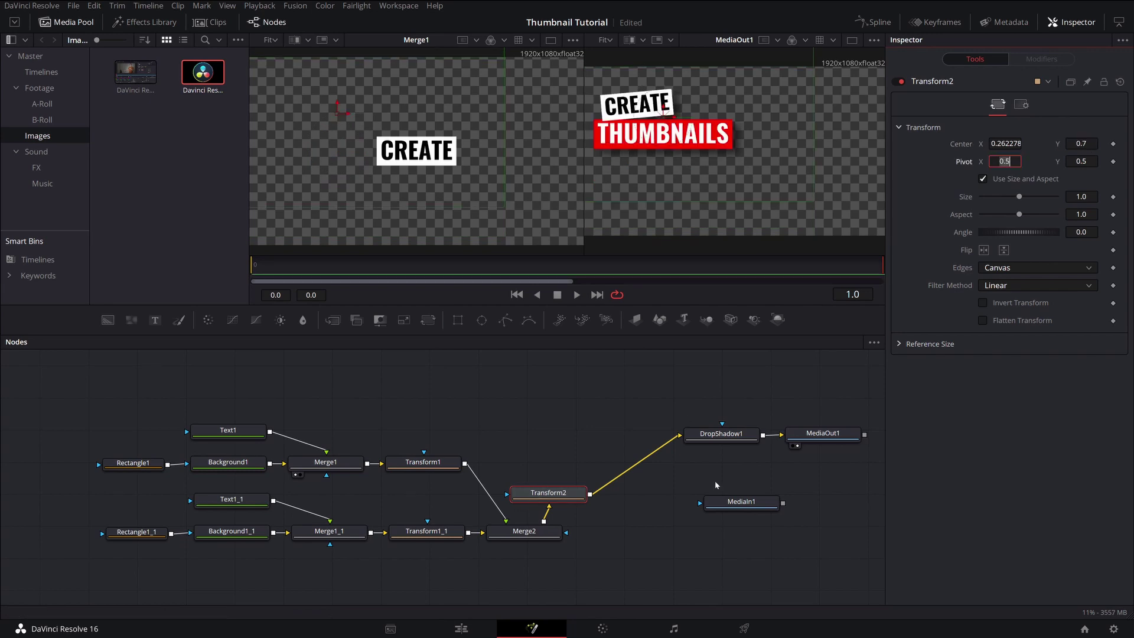
- Wire MediaIn1 through a new Merge3, tidy the node layout and insert Transform3
drag(784, 503, 587, 498)
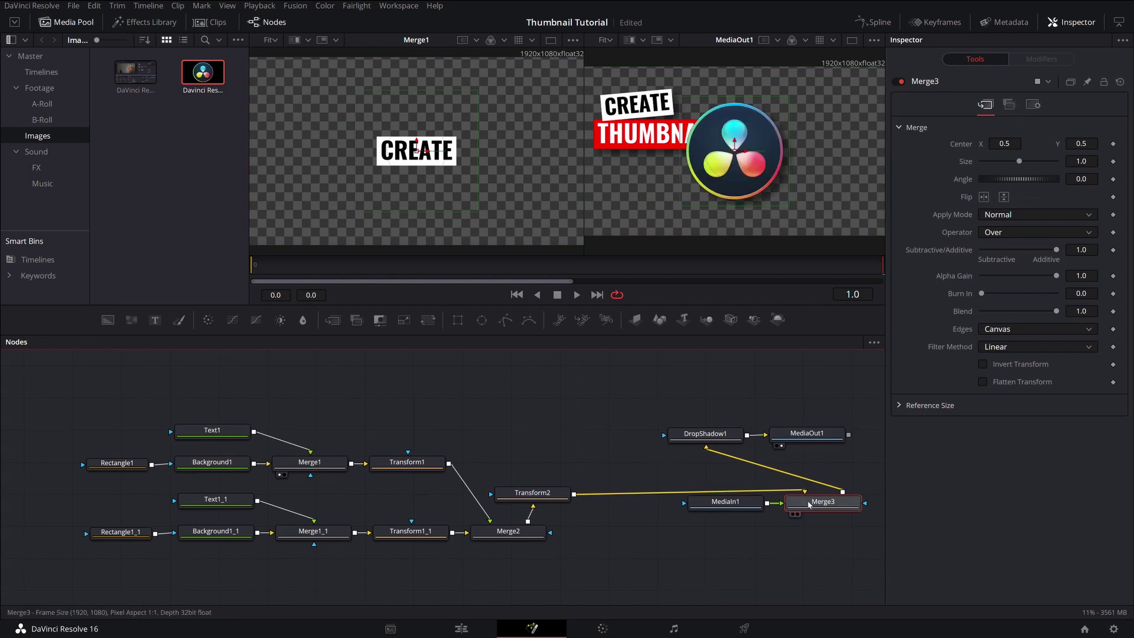
drag(809, 504, 605, 524)
mouse_move(516, 535)
mouse_down()
mouse_move(518, 462)
mouse_move(517, 530)
mouse_up()
drag(618, 522, 622, 527)
drag(725, 502, 604, 595)
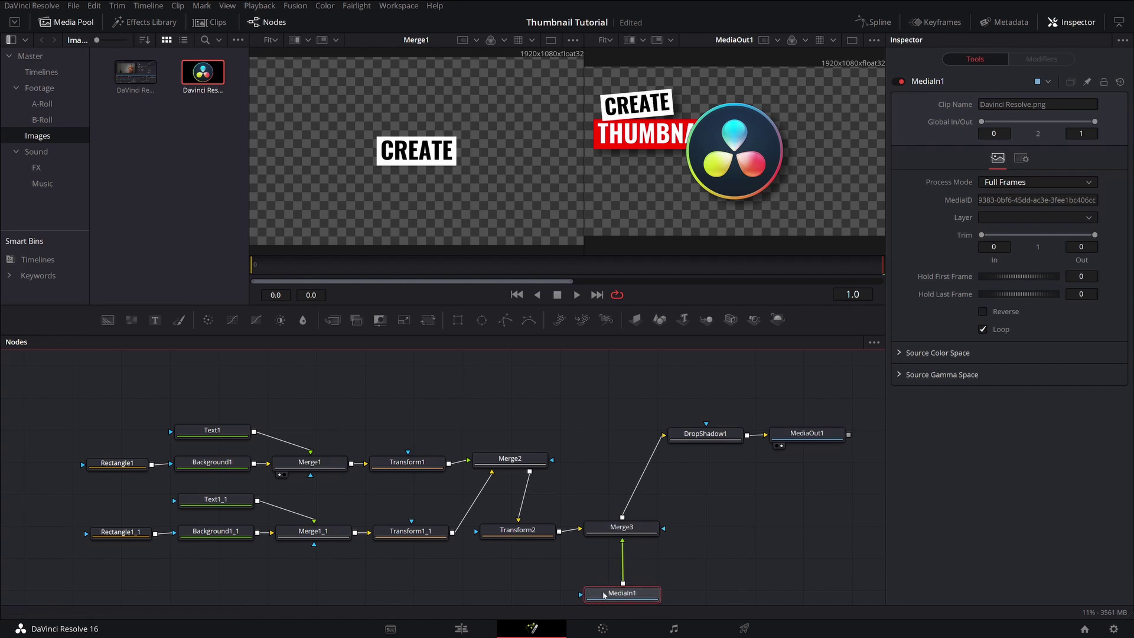
key(ctrl+t)
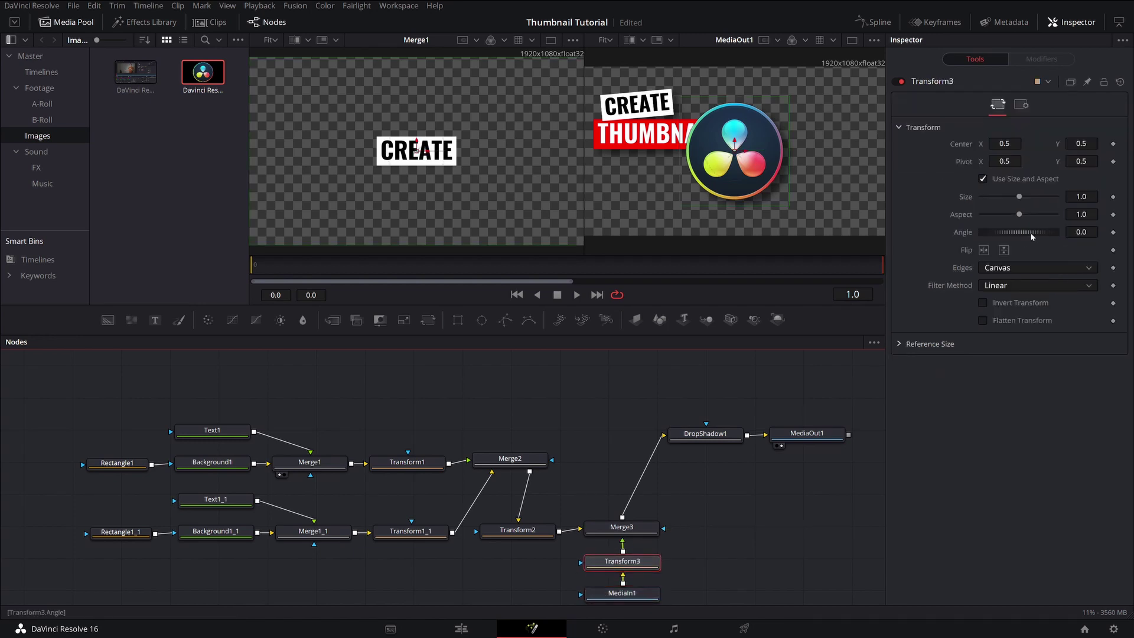
- Scale the logo to 0.809 and place it beneath the slightly raised titles
drag(1019, 197, 1012, 196)
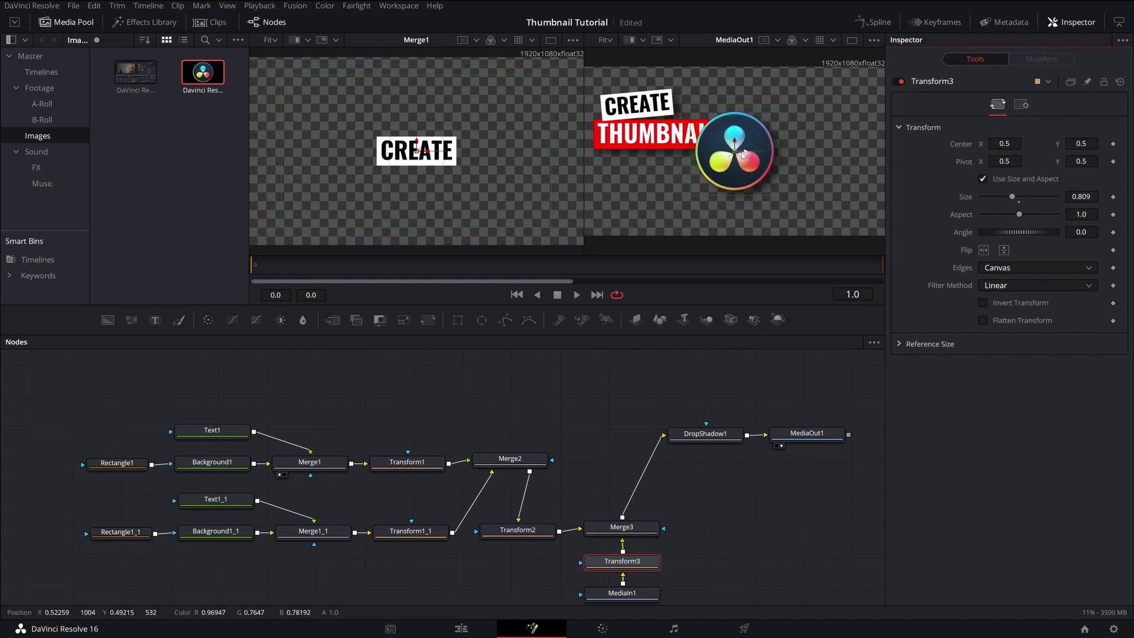
drag(743, 155, 663, 176)
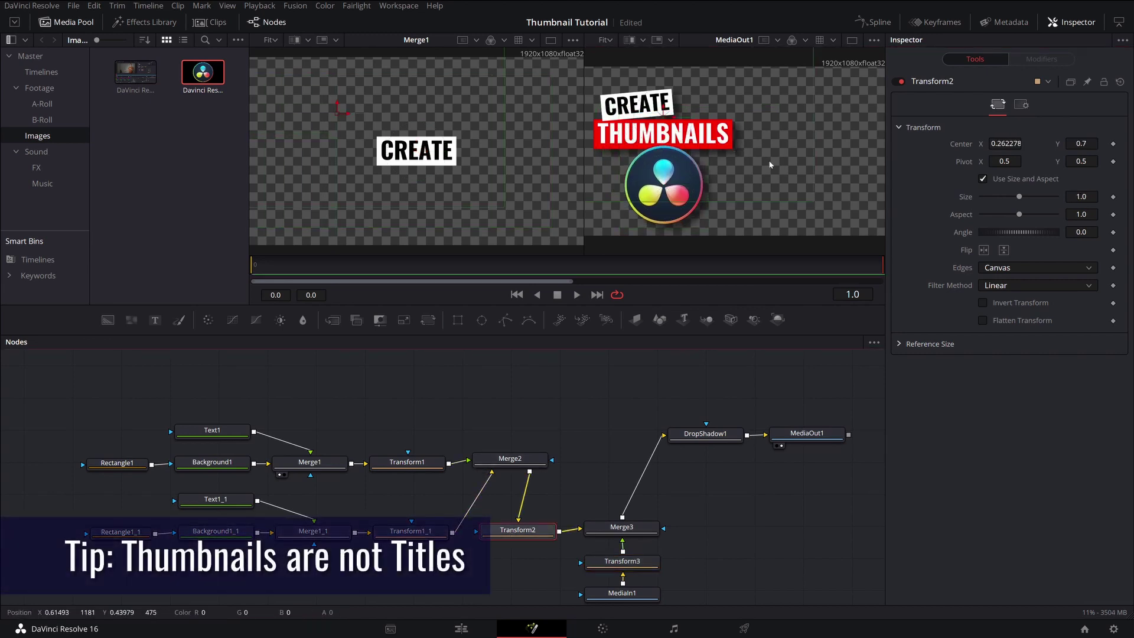
drag(664, 111, 664, 99)
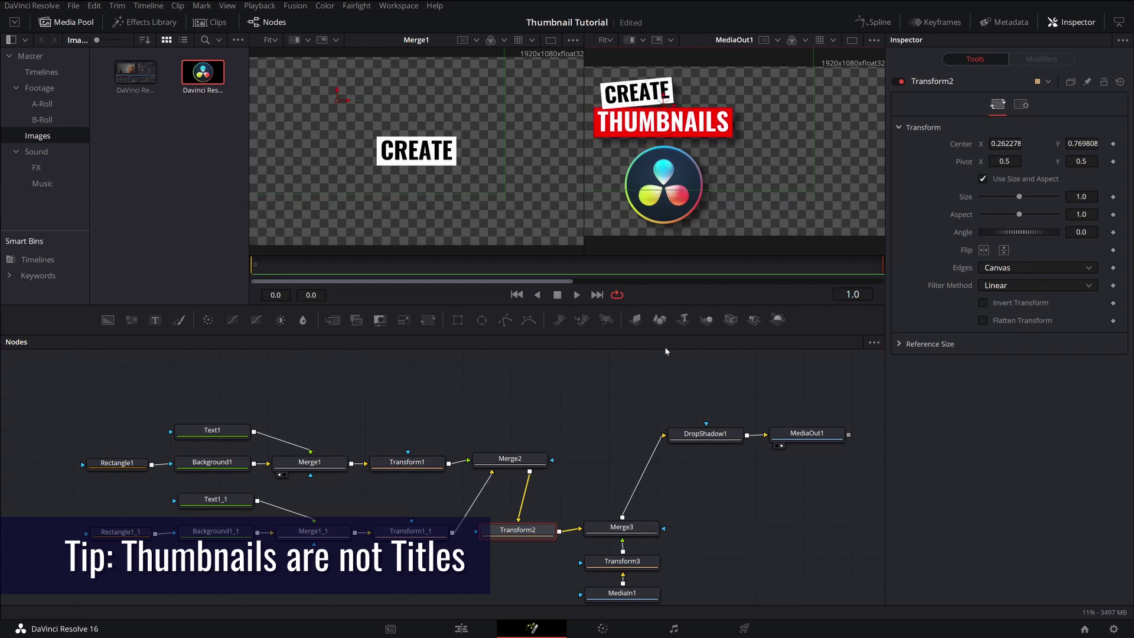
click(622, 561)
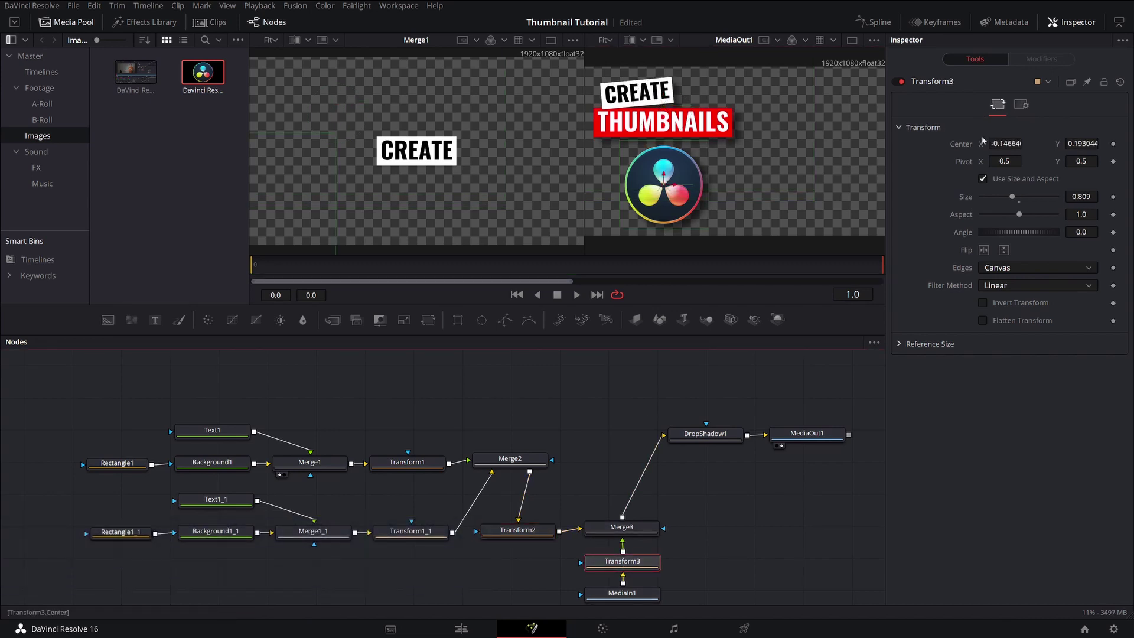
drag(664, 177, 664, 181)
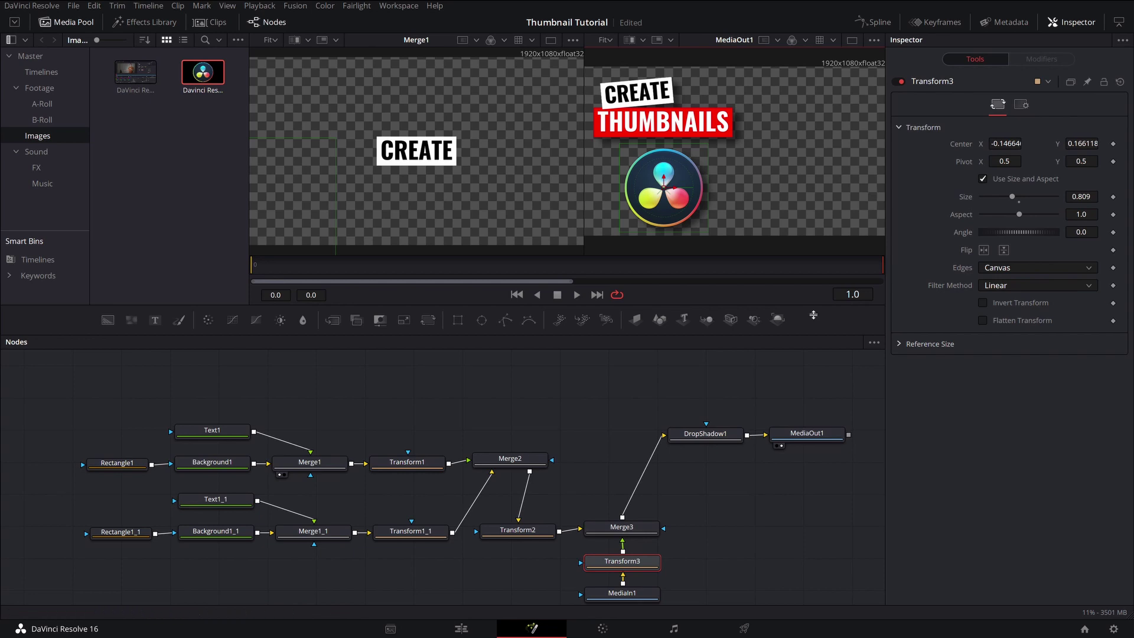
- Insert a Drop Shadow node after the CREATE title's Transform1
click(603, 628)
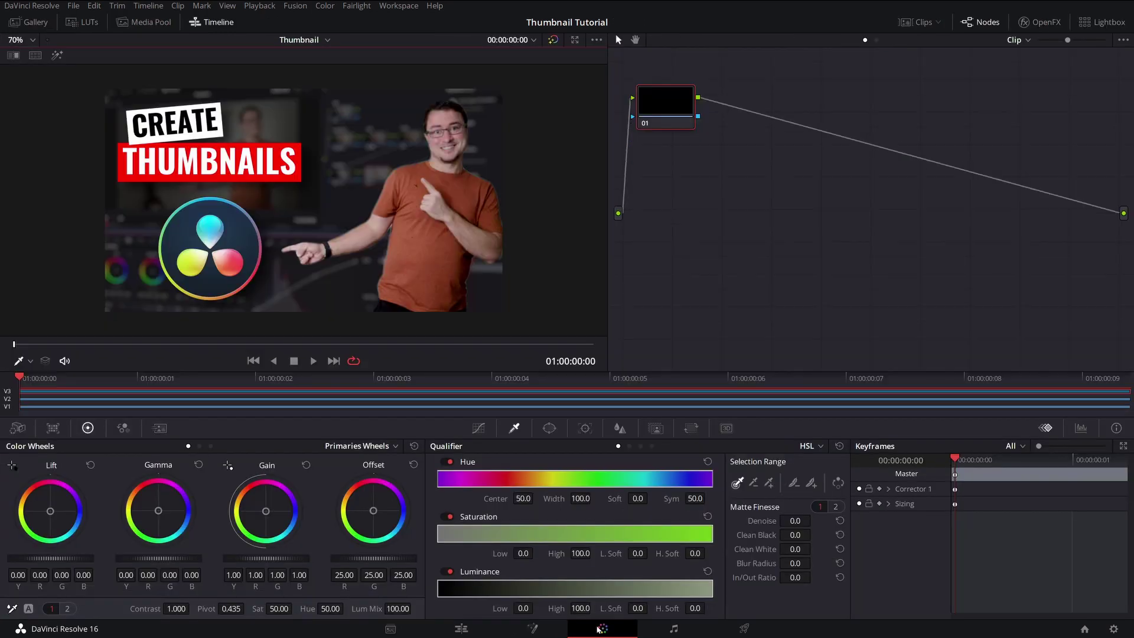
click(532, 628)
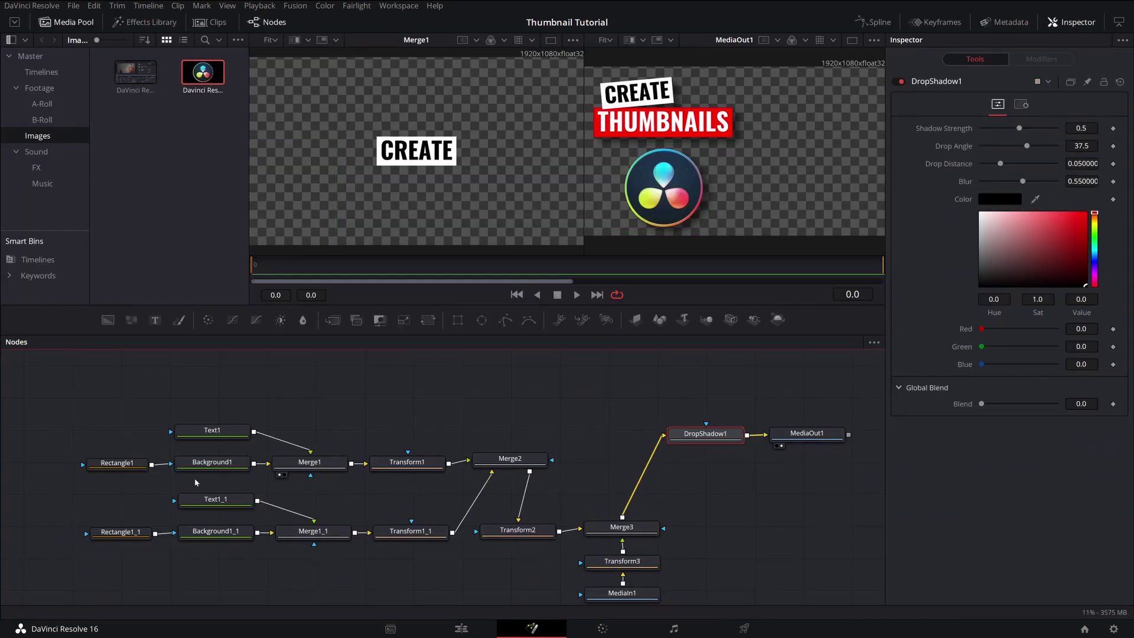
drag(92, 410, 396, 459)
click(374, 462)
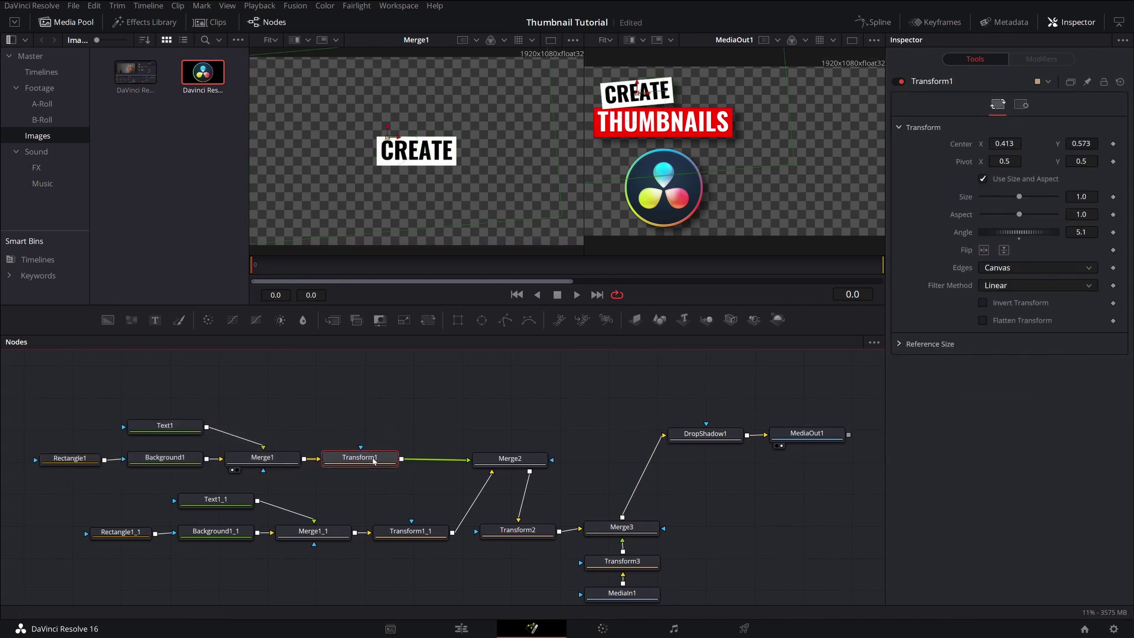
key(ctrl+space)
text(Drop Shadow)
key(Return)
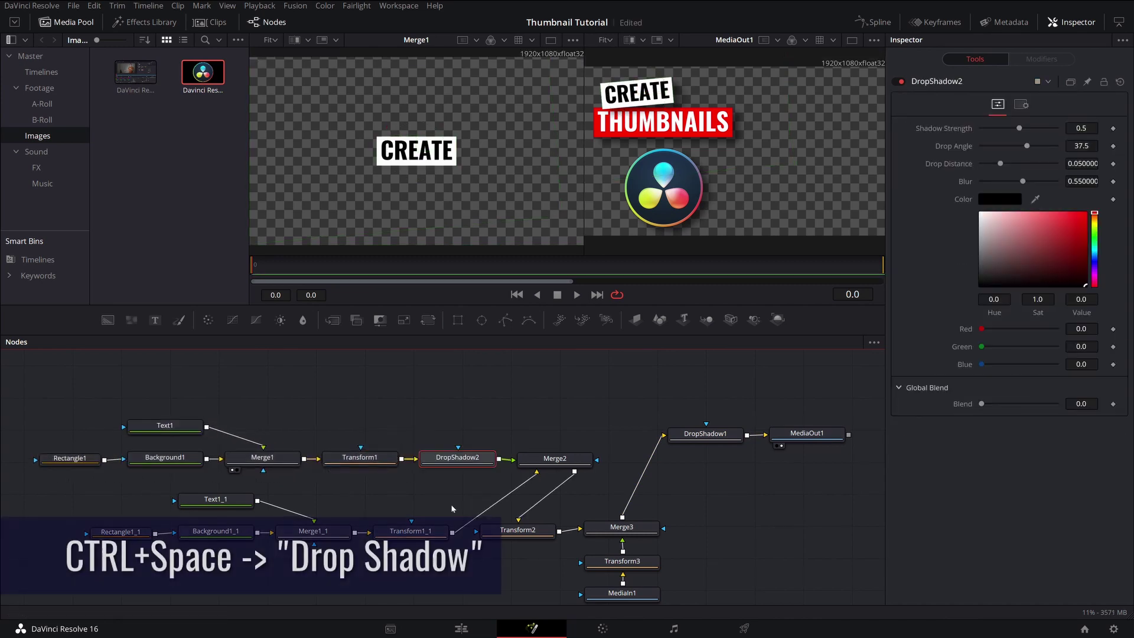
- Set the Shadow Strength to 0.25 and preview the result in the color view
click(1091, 128)
text(0.25)
key(Return)
click(601, 629)
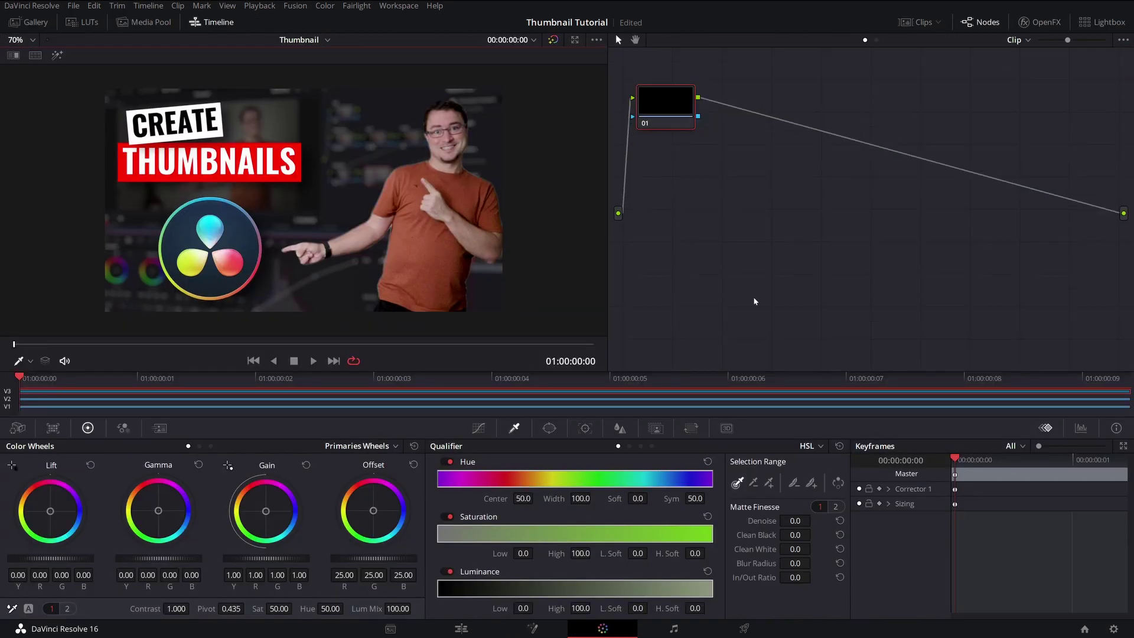
click(532, 628)
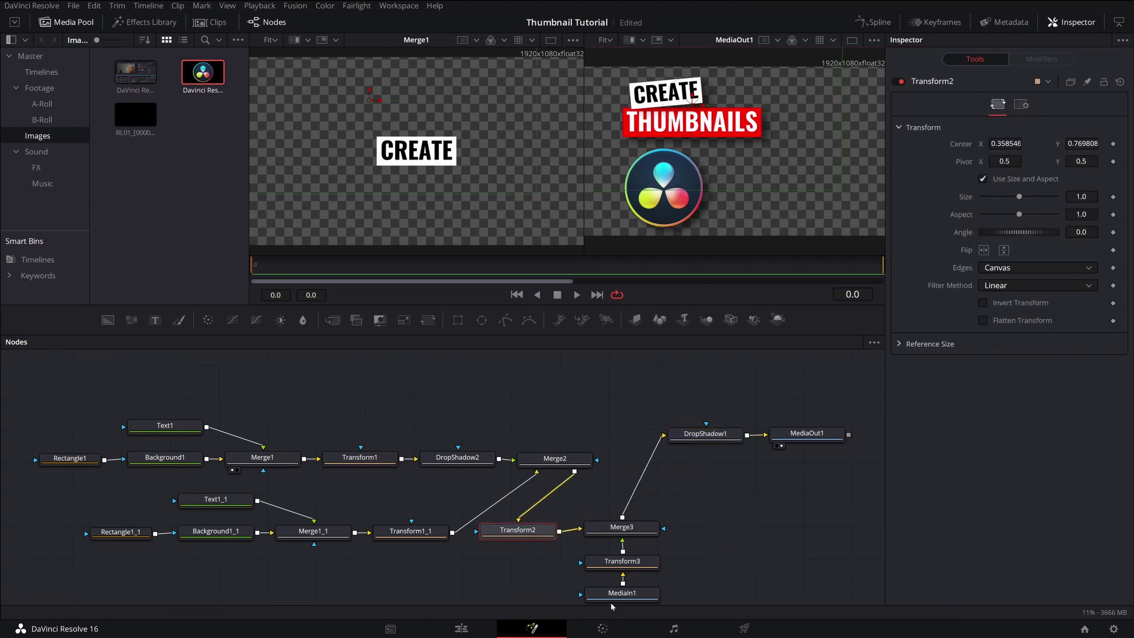
click(602, 628)
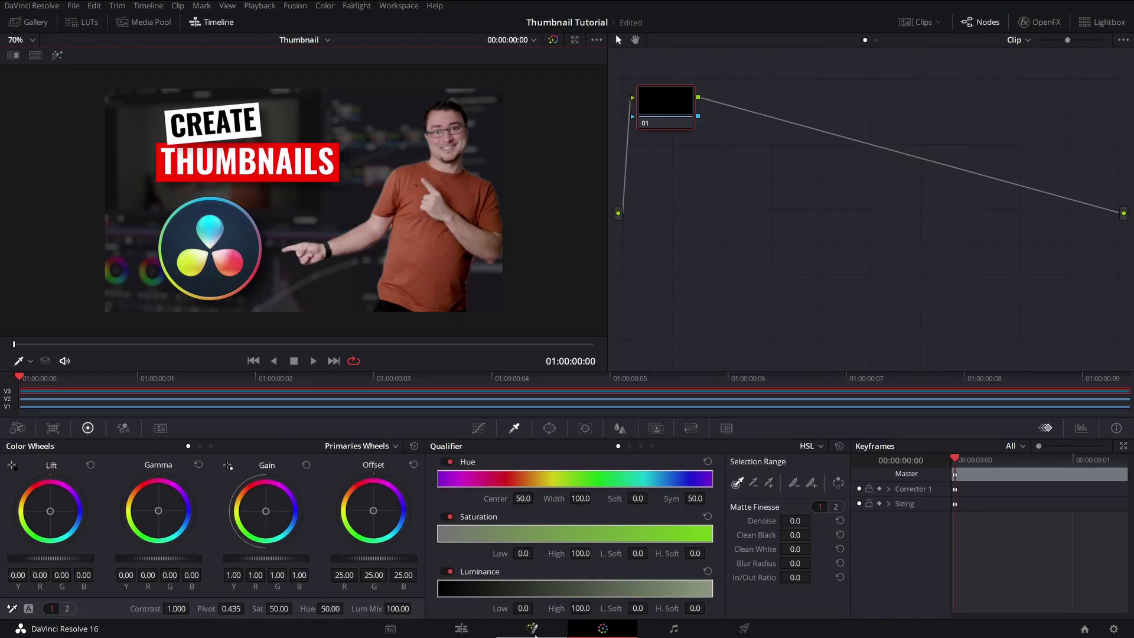
click(533, 630)
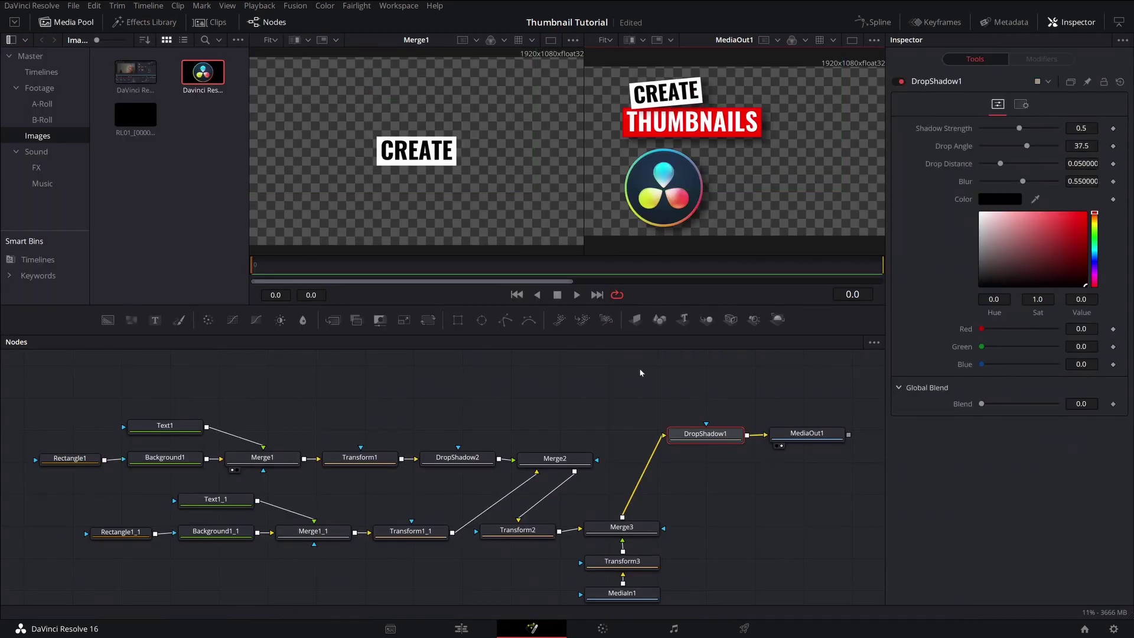
- Nudge the CREATE THUMBNAILS titles slightly left, then bring up the Color page curves
click(540, 526)
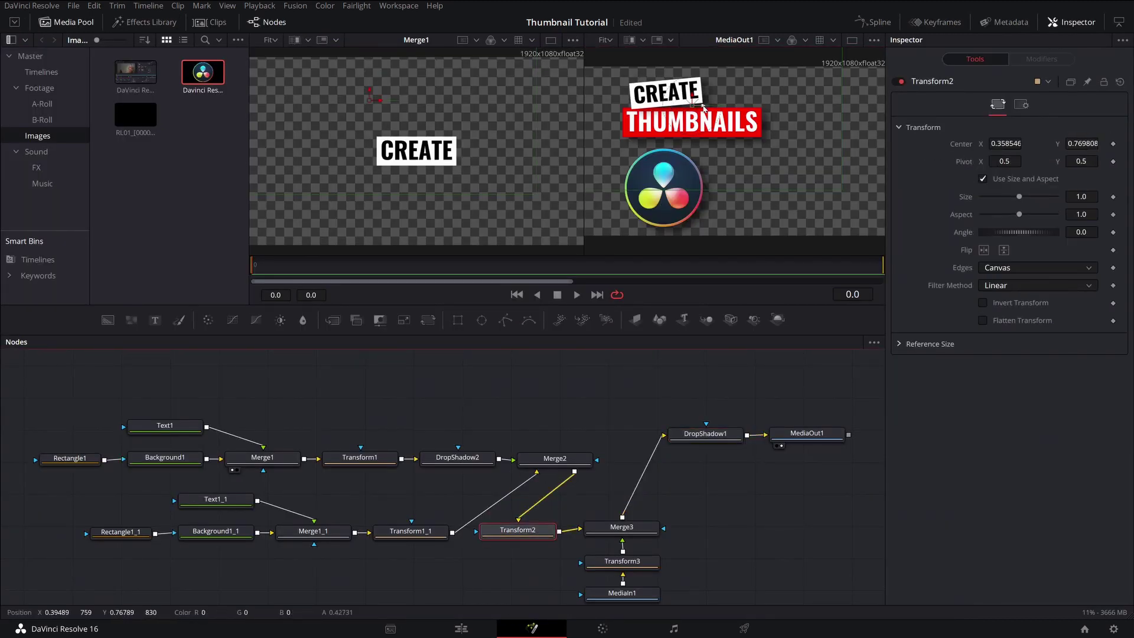
drag(699, 108, 697, 108)
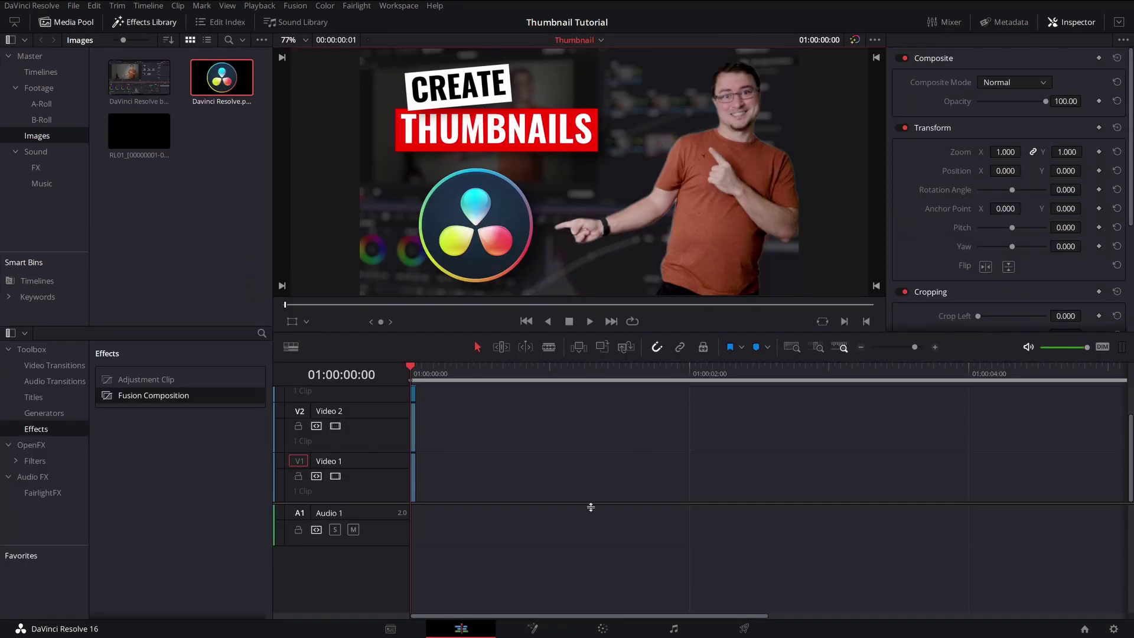
click(611, 633)
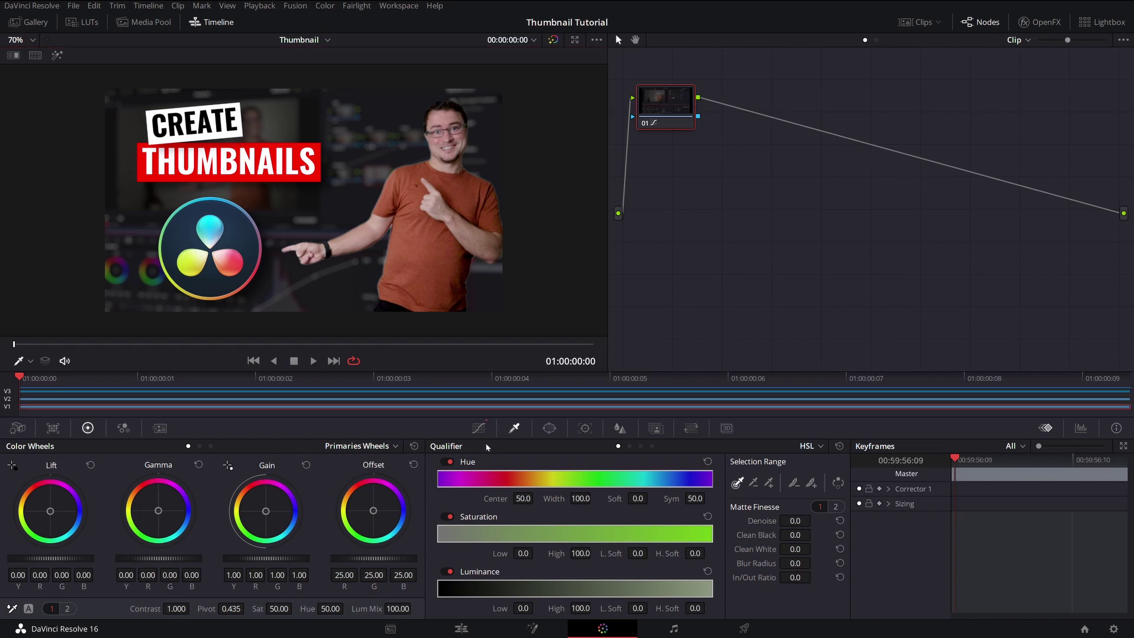
click(479, 429)
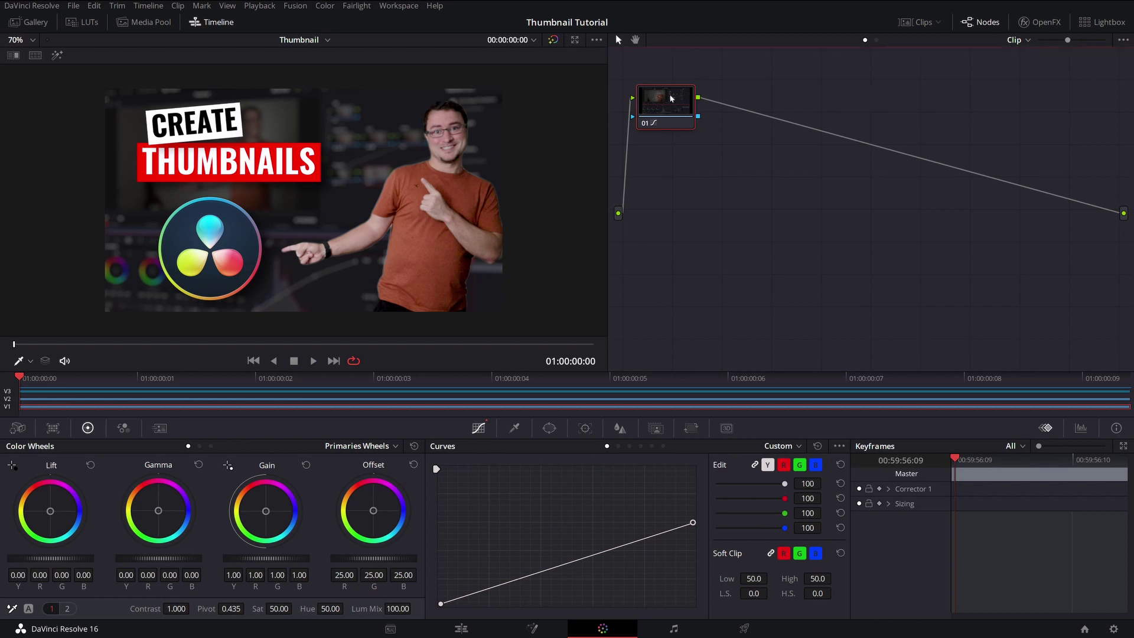
- Add a serial node labelled Vignette followed by an Outside node
key(alt+s)
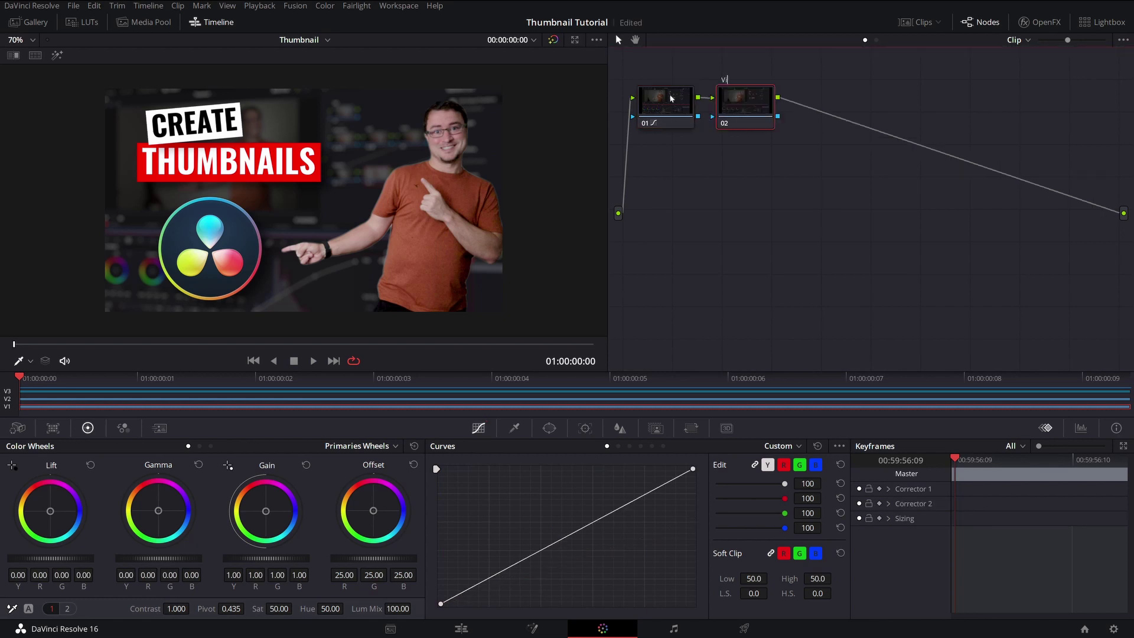
text(gnette)
key(Return)
key(alt+o)
- Draw a tall, tilted circular window over the man with a wider soft edge
click(744, 103)
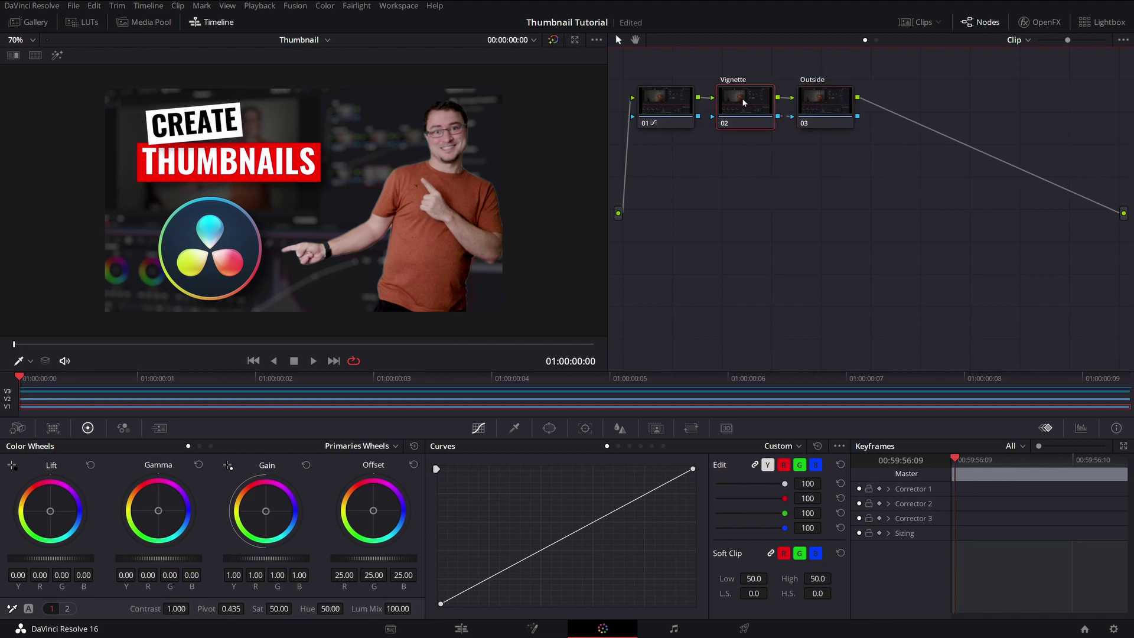
click(549, 428)
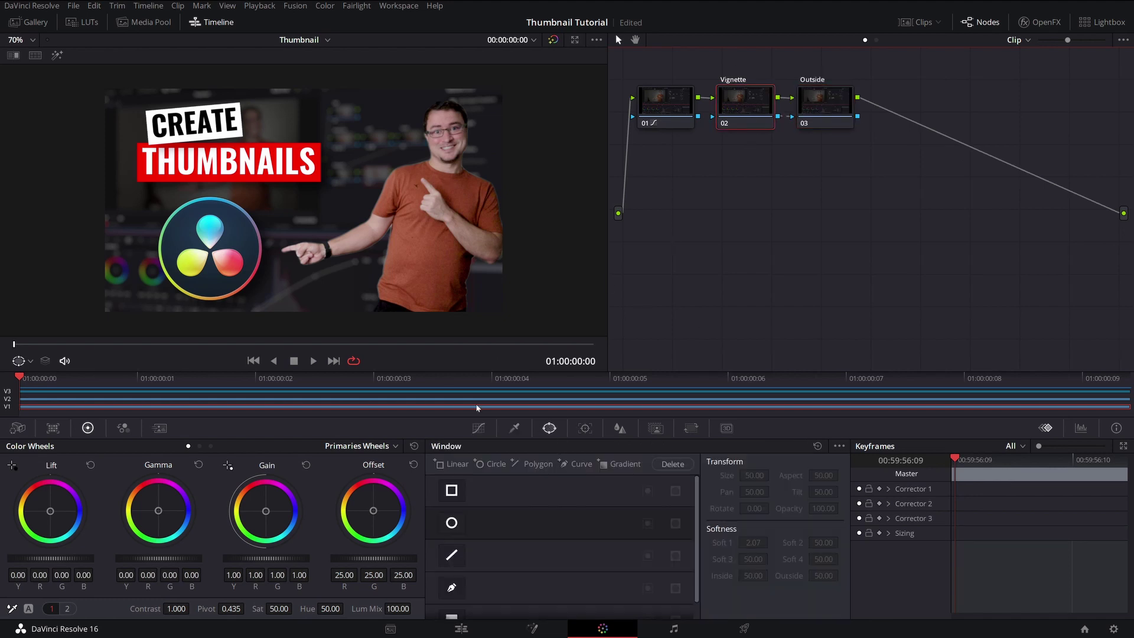
click(452, 522)
drag(310, 140, 311, 88)
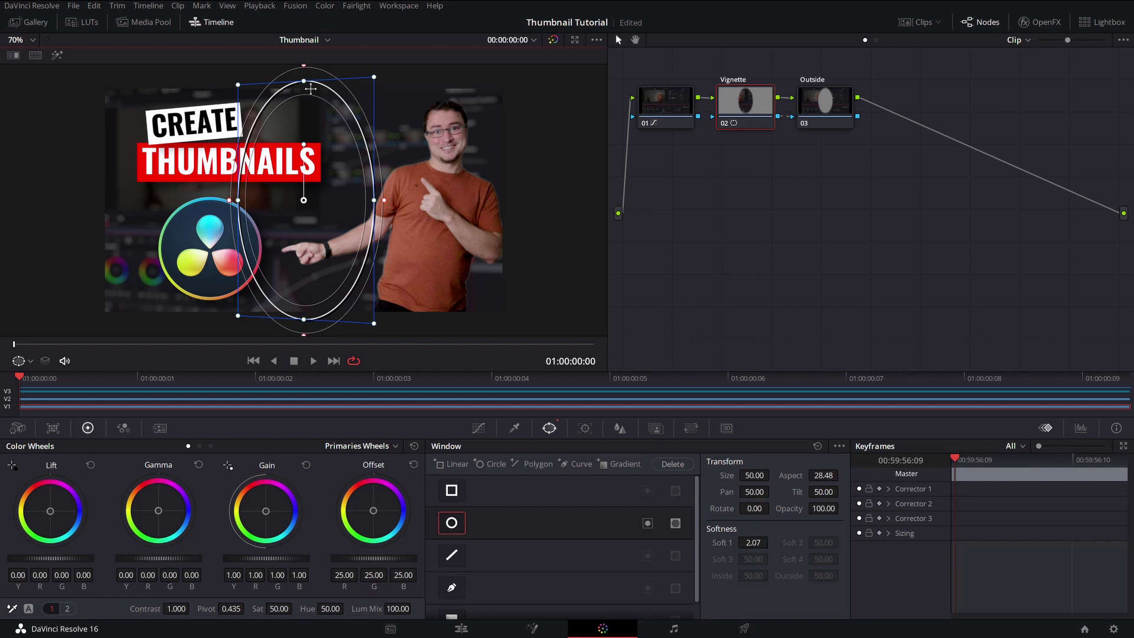
drag(309, 151, 326, 155)
drag(303, 200, 408, 199)
drag(490, 230, 534, 244)
- Darken the surroundings with the curve, invert the mask, and tint the outside toward blue
click(479, 428)
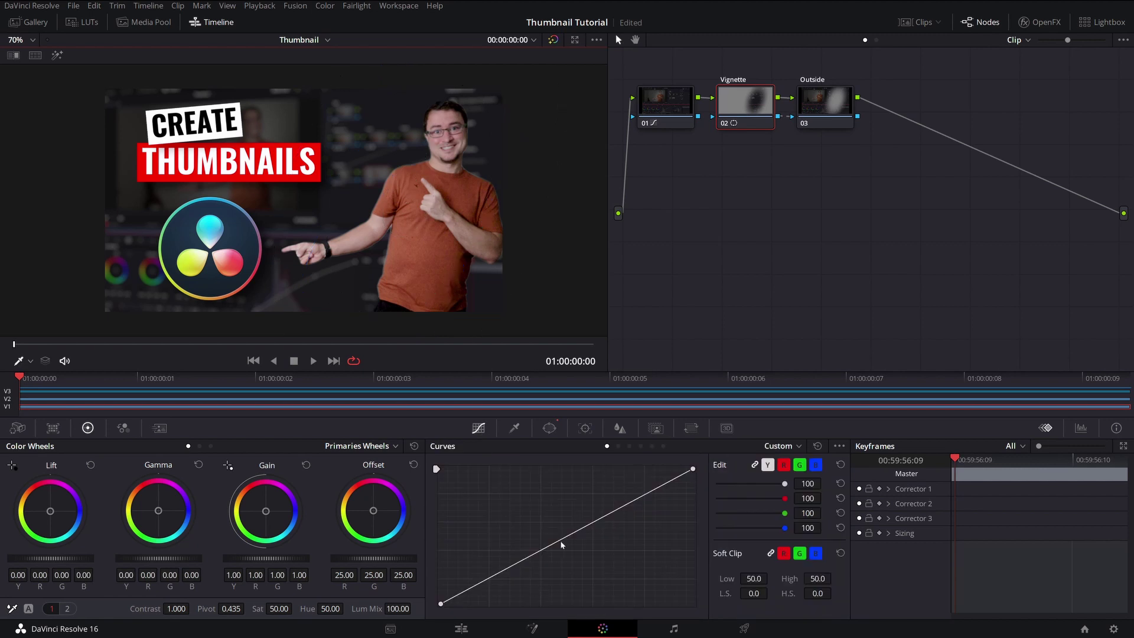
drag(562, 545, 575, 566)
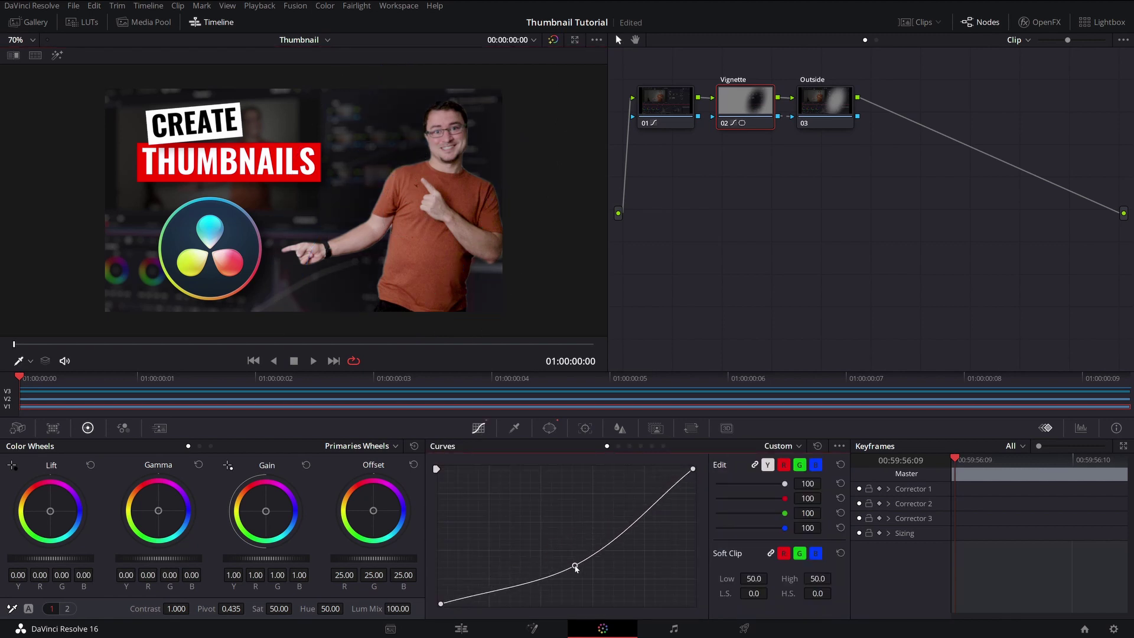
click(550, 428)
click(649, 522)
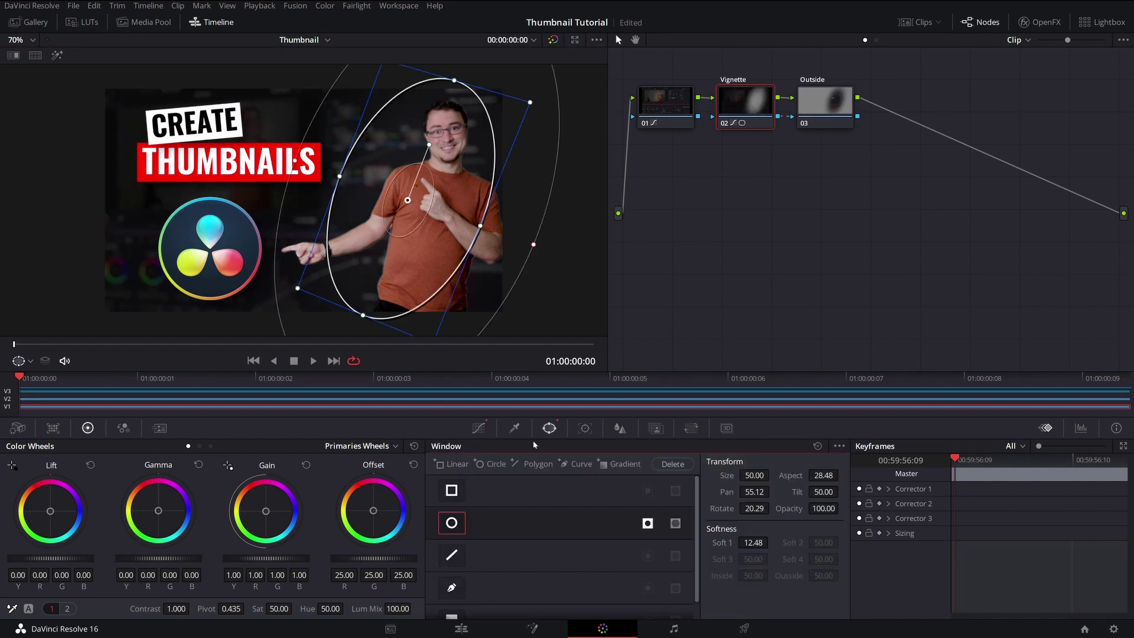
click(478, 428)
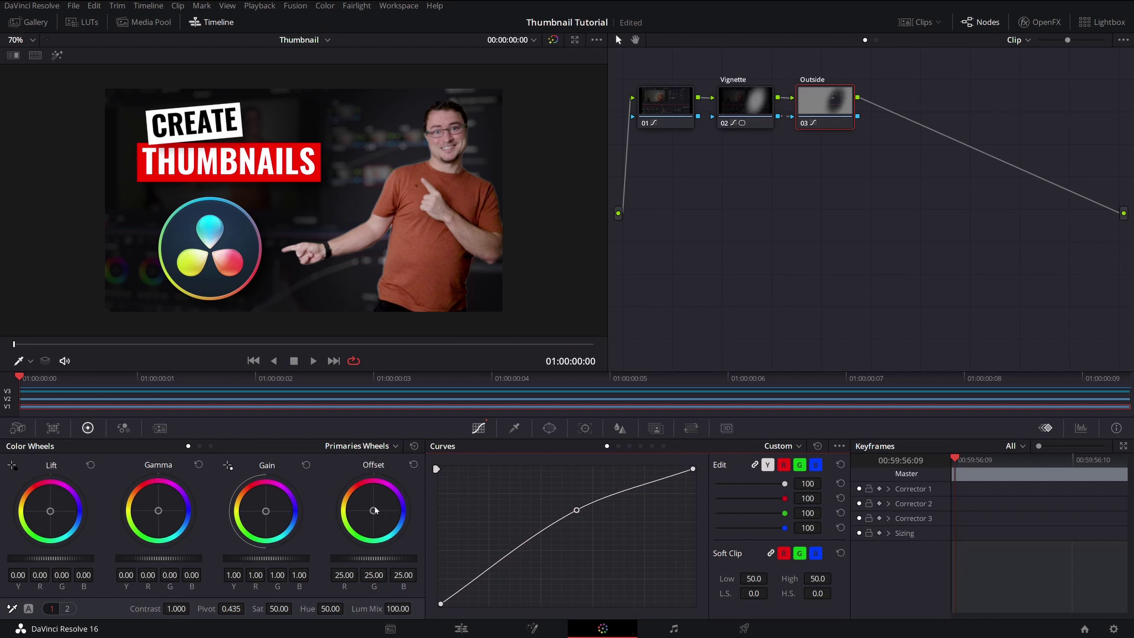
drag(376, 510, 378, 515)
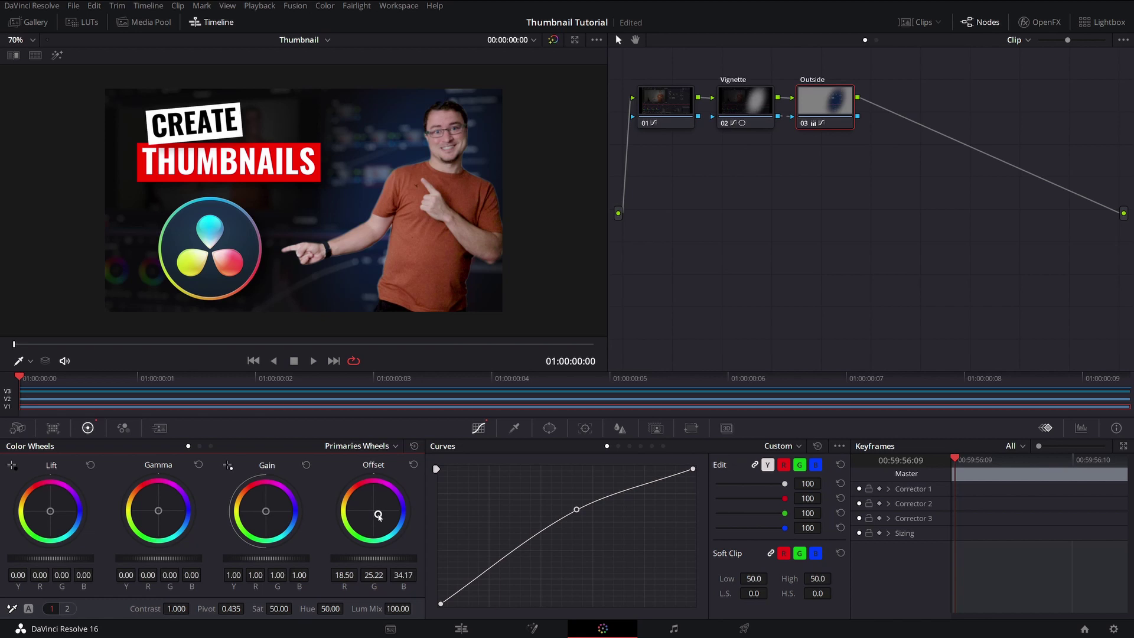
- Rotate the vignette oval and move it down over the subject
key(alt+shift+semicolon)
click(550, 428)
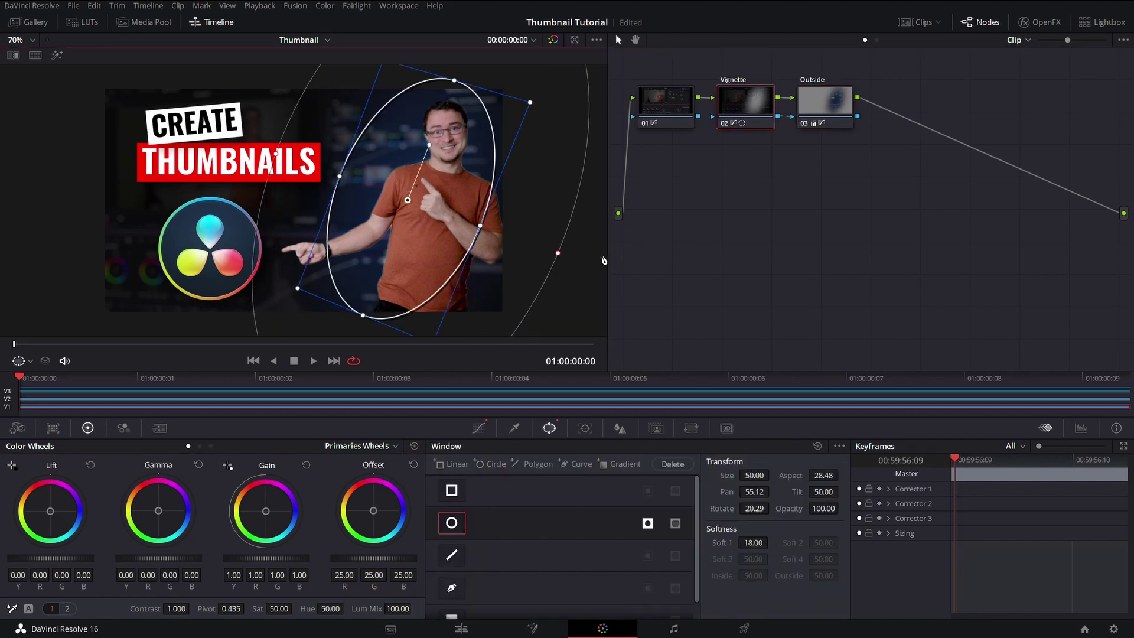
drag(430, 145, 436, 147)
mouse_move(415, 207)
mouse_down()
mouse_move(410, 225)
mouse_move(416, 216)
mouse_up()
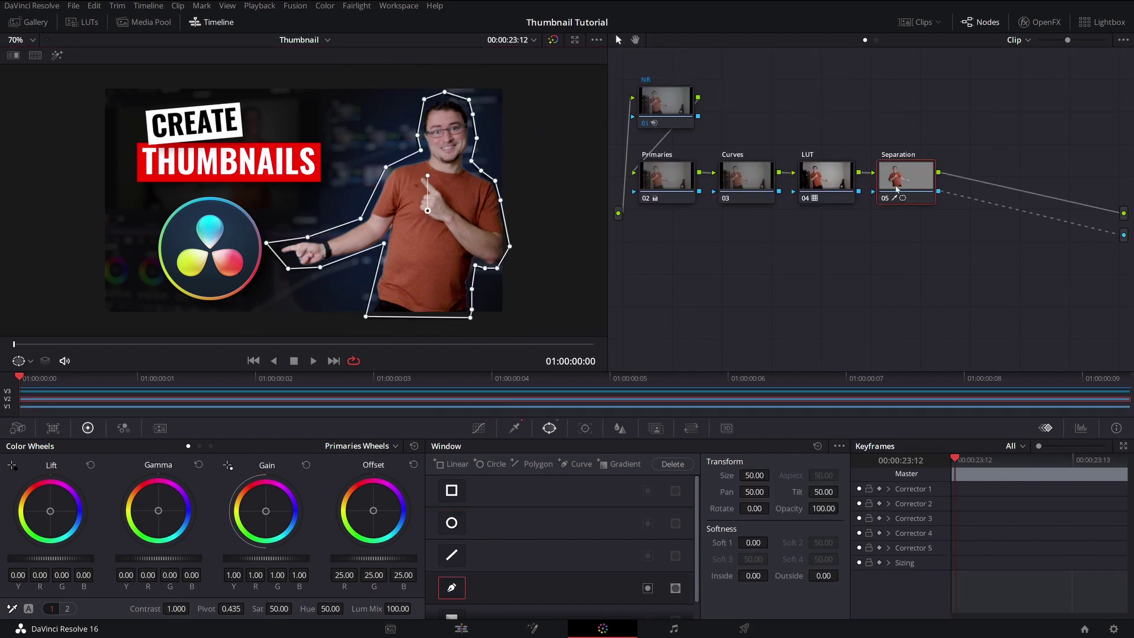
- Add a node from the Separation key with Contrast 0.948 and lifted shadows in Custom curves
key(alt+o)
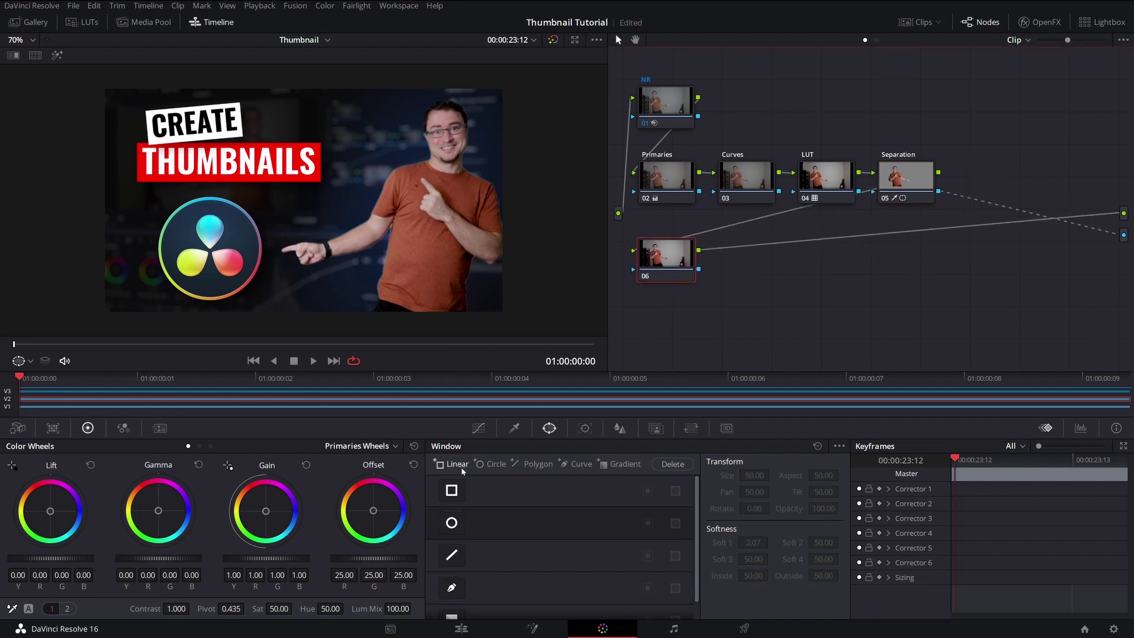
drag(176, 609, 169, 608)
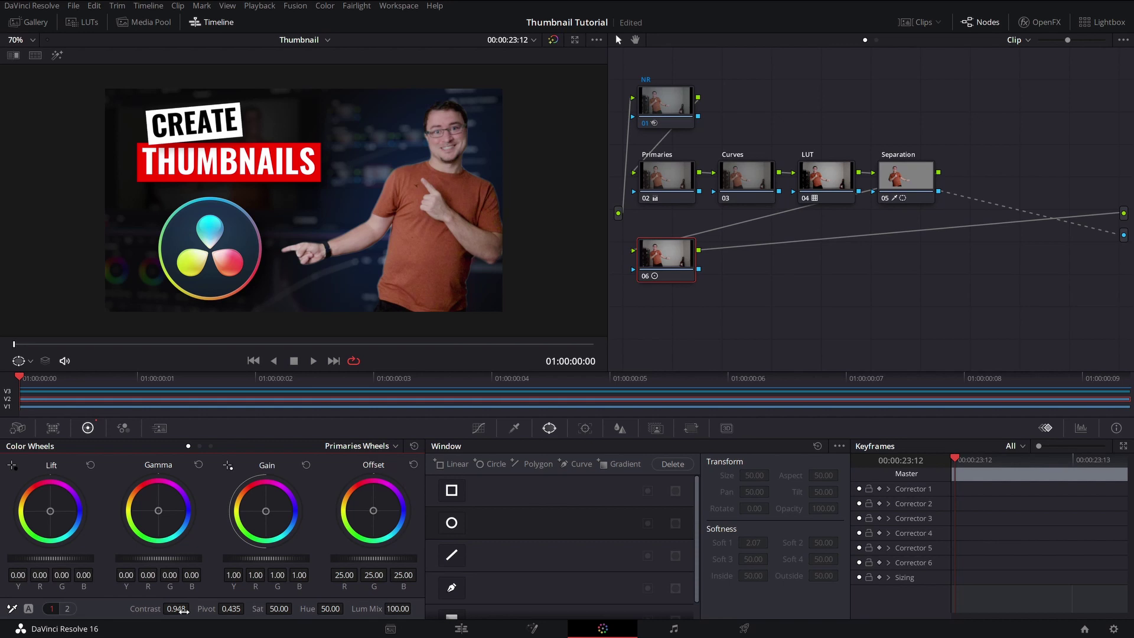
click(478, 428)
drag(564, 537, 565, 530)
drag(440, 604, 437, 602)
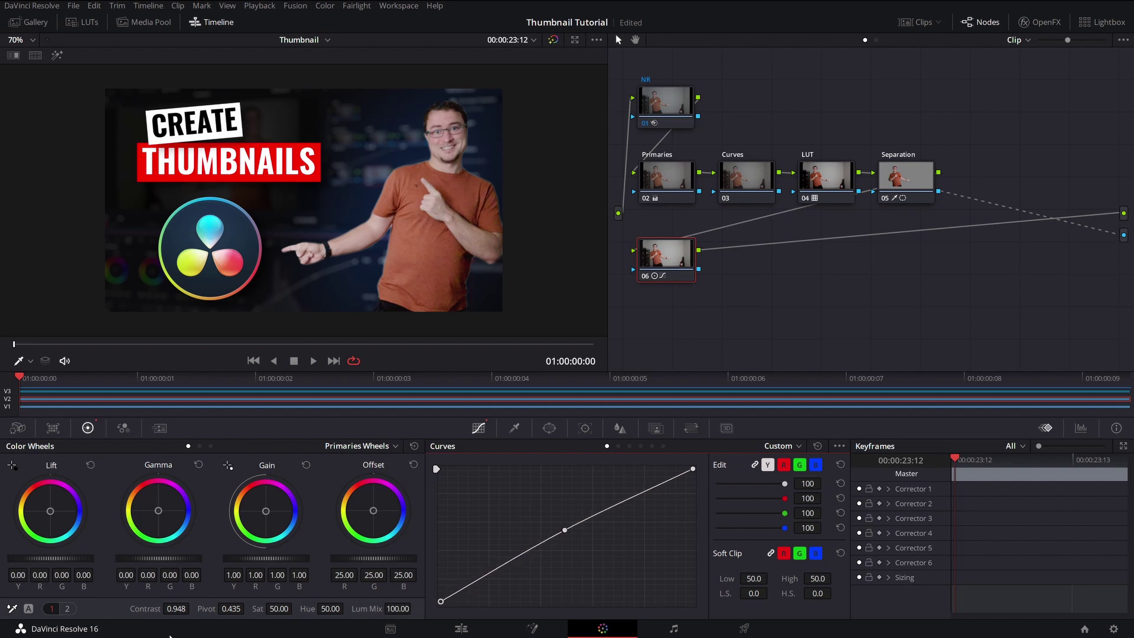
- Raise saturation to 61.60 and dip Hue vs Sat at both hue extremes
drag(280, 608, 295, 608)
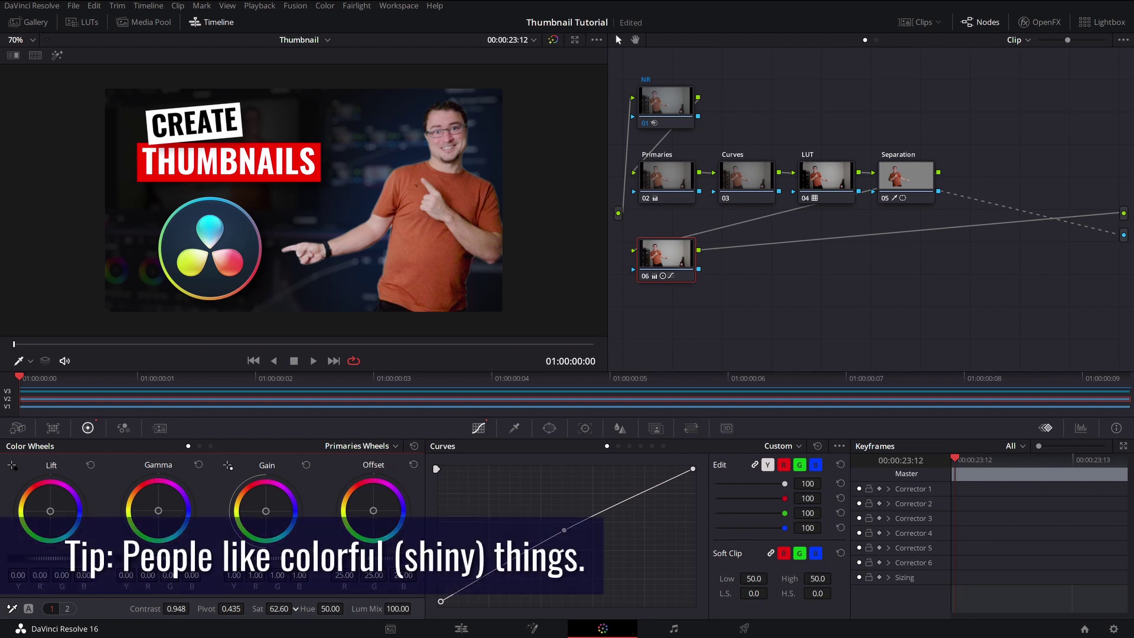
drag(279, 609, 278, 608)
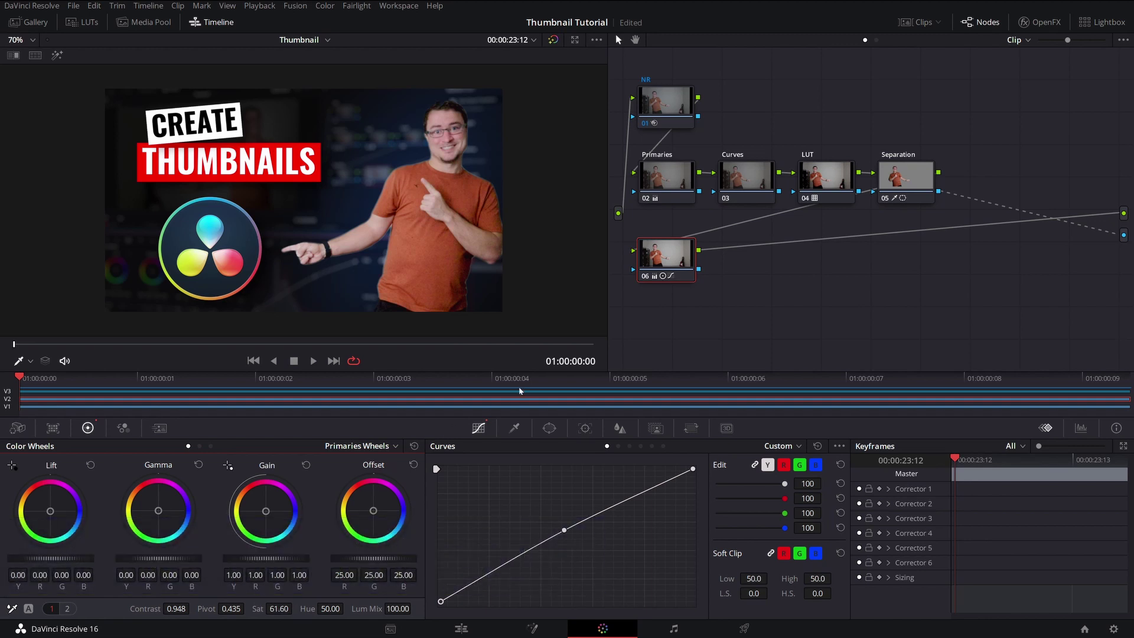
click(641, 446)
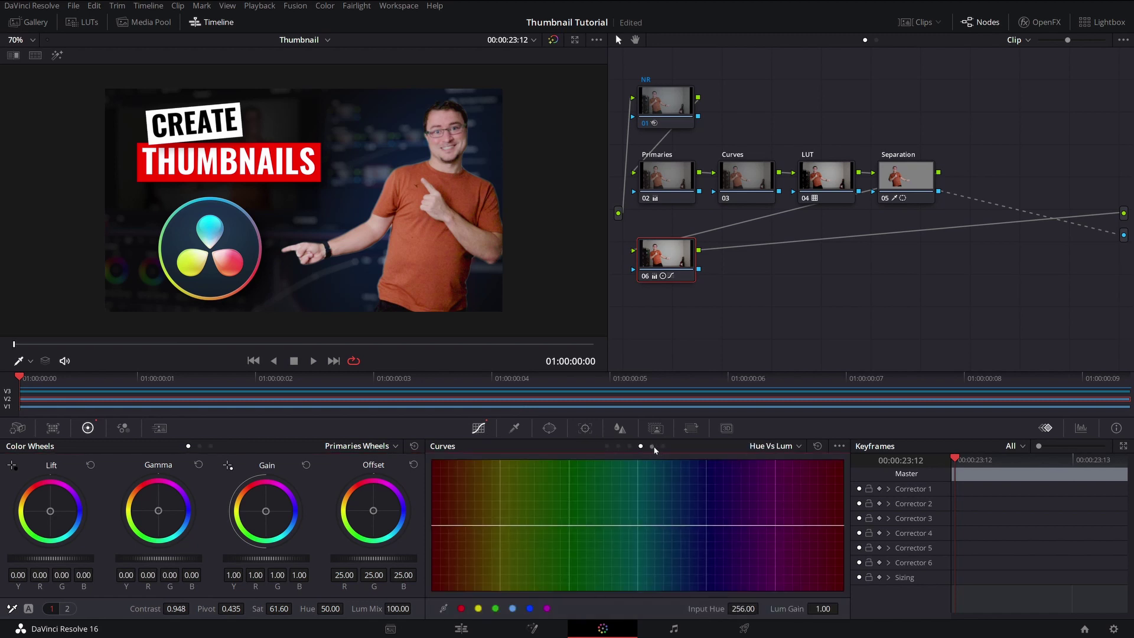
click(652, 446)
click(629, 446)
drag(823, 609, 812, 609)
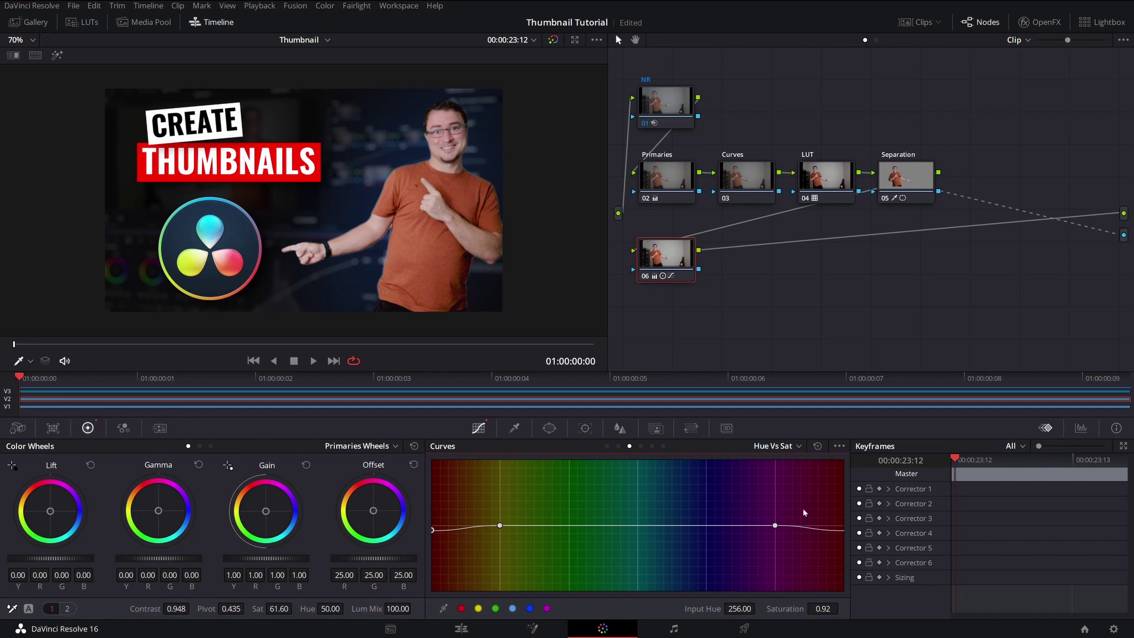
key(alt+s)
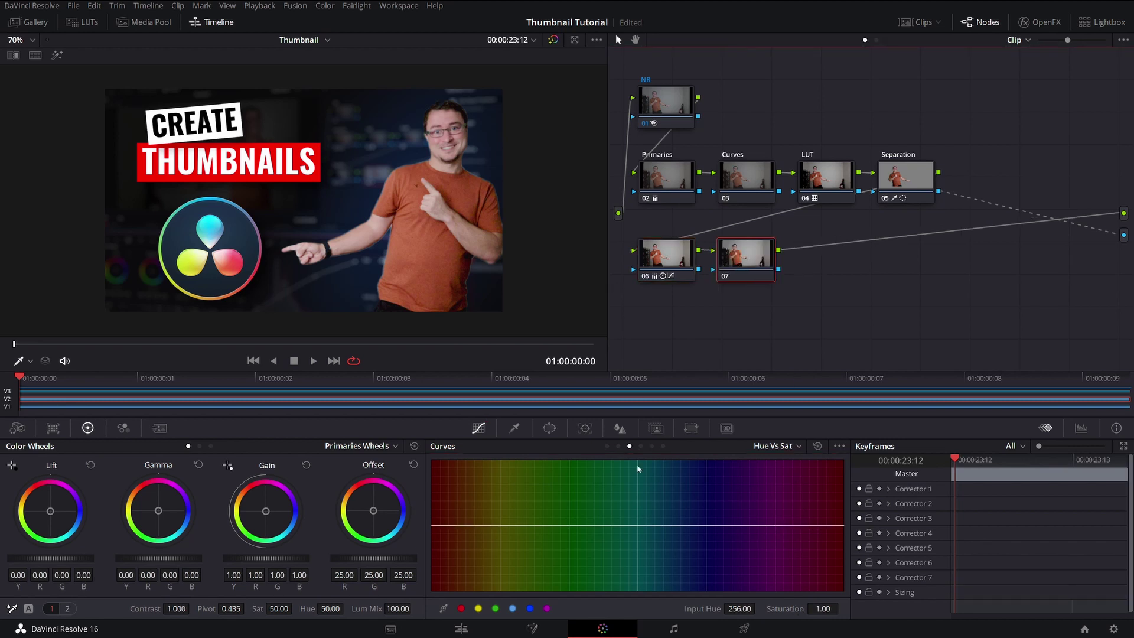
- Label node 07 Sharpen and lower its Blur Radius to 0.44
click(619, 428)
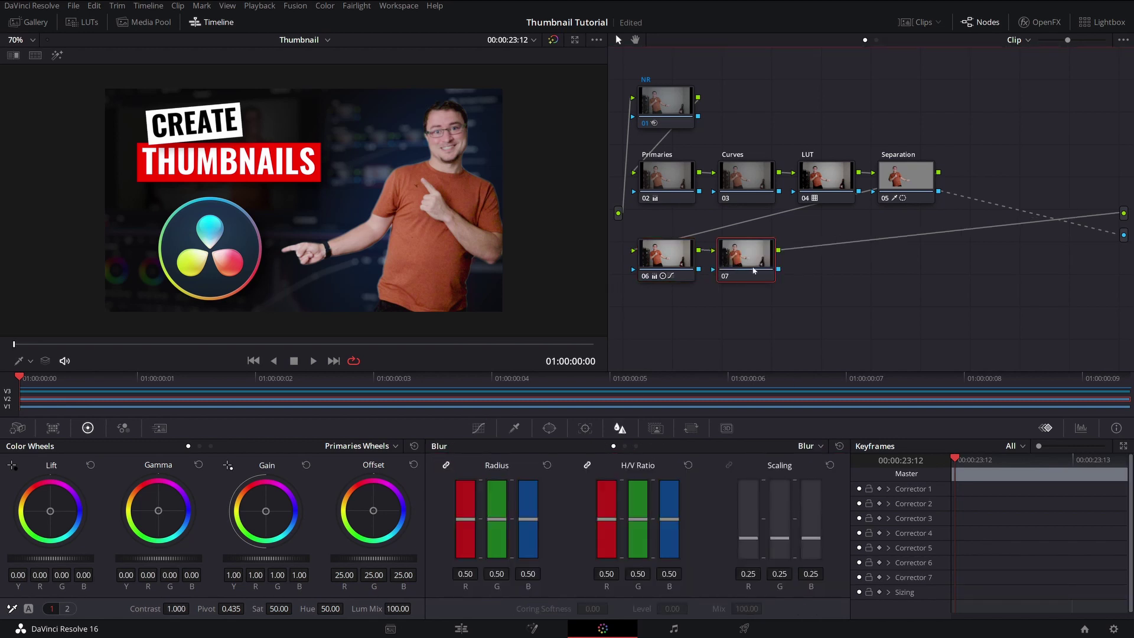
text(Sharpen)
drag(496, 519, 495, 528)
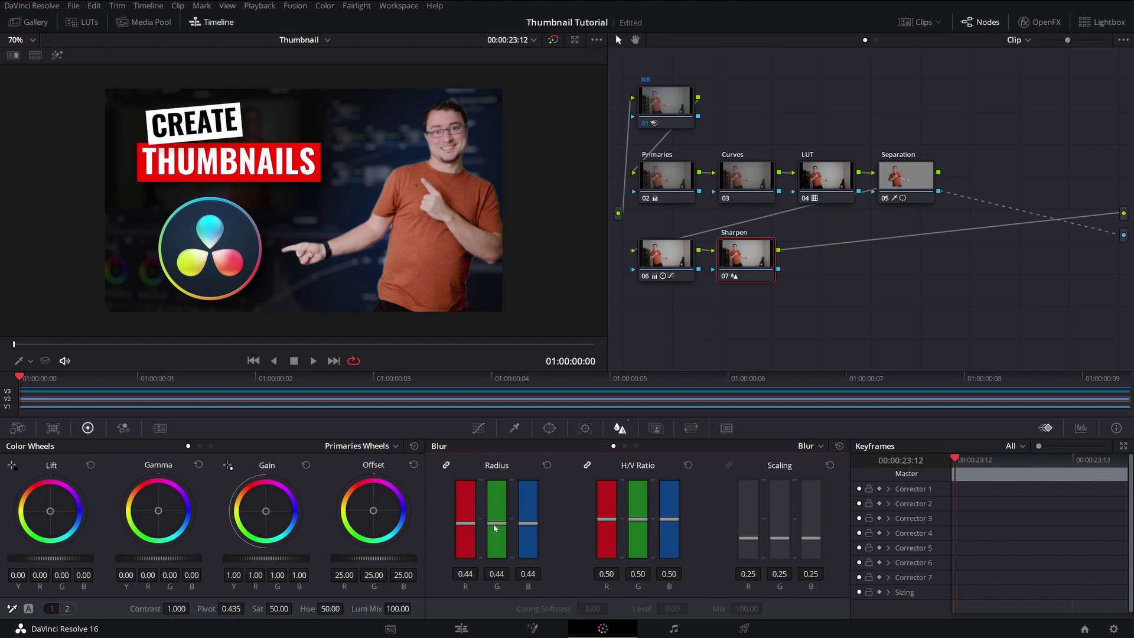
- Add node 08 named Film Grain and apply the Film Grain OpenFX effect to it
key(alt+s)
text(Fi)
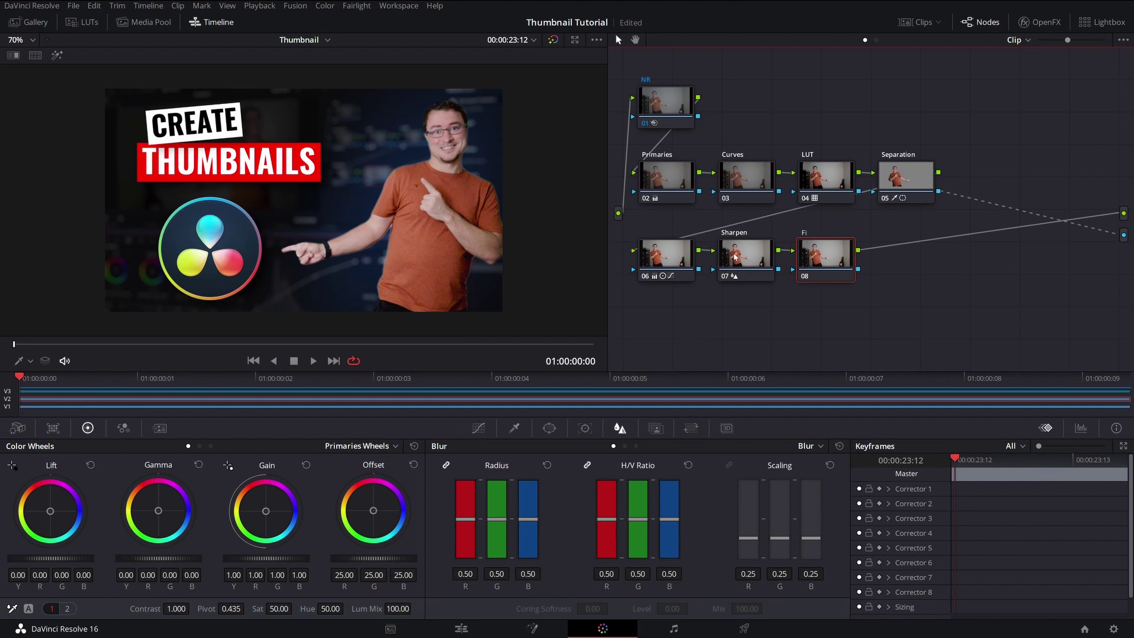
text(lm Grain)
click(1043, 22)
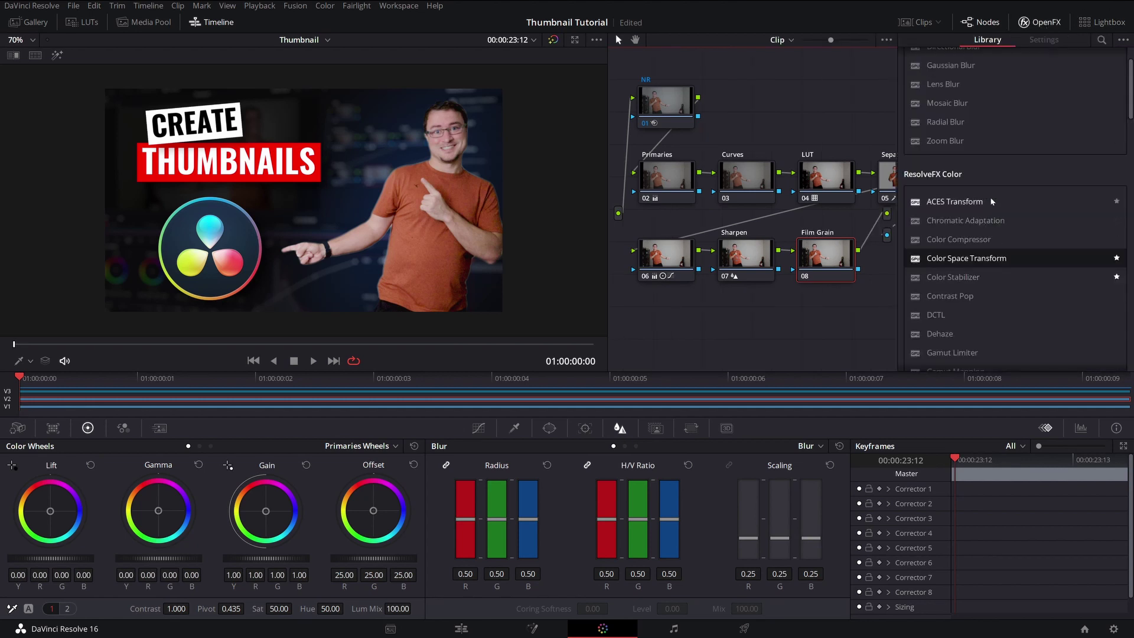
scroll(993, 203, down, 1)
scroll(991, 202, down, 3)
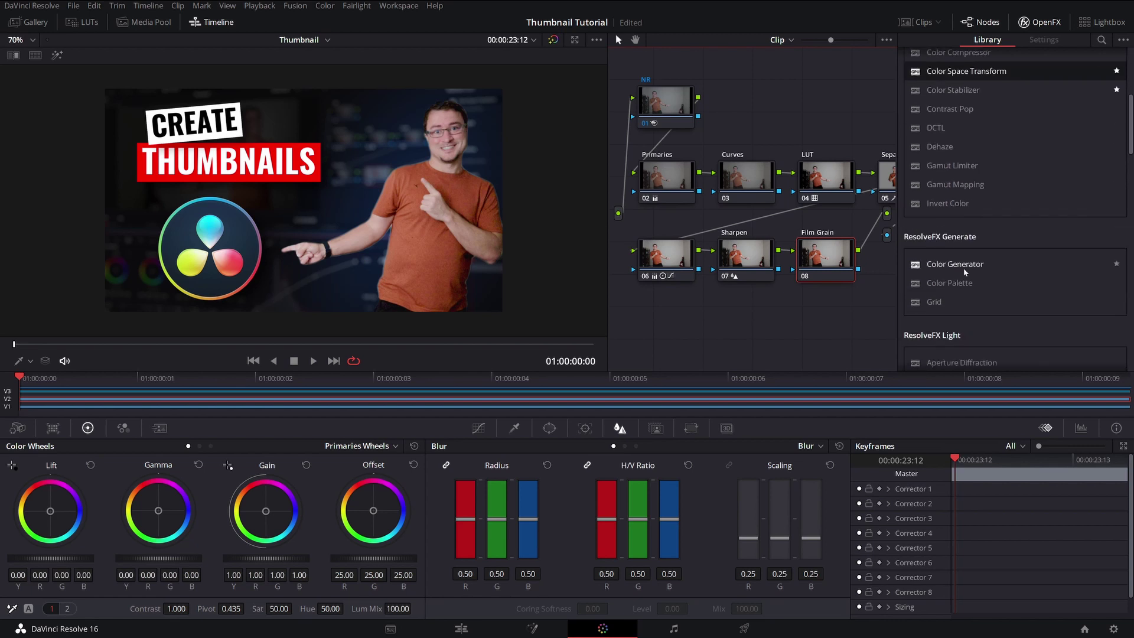
scroll(963, 268, down, 15)
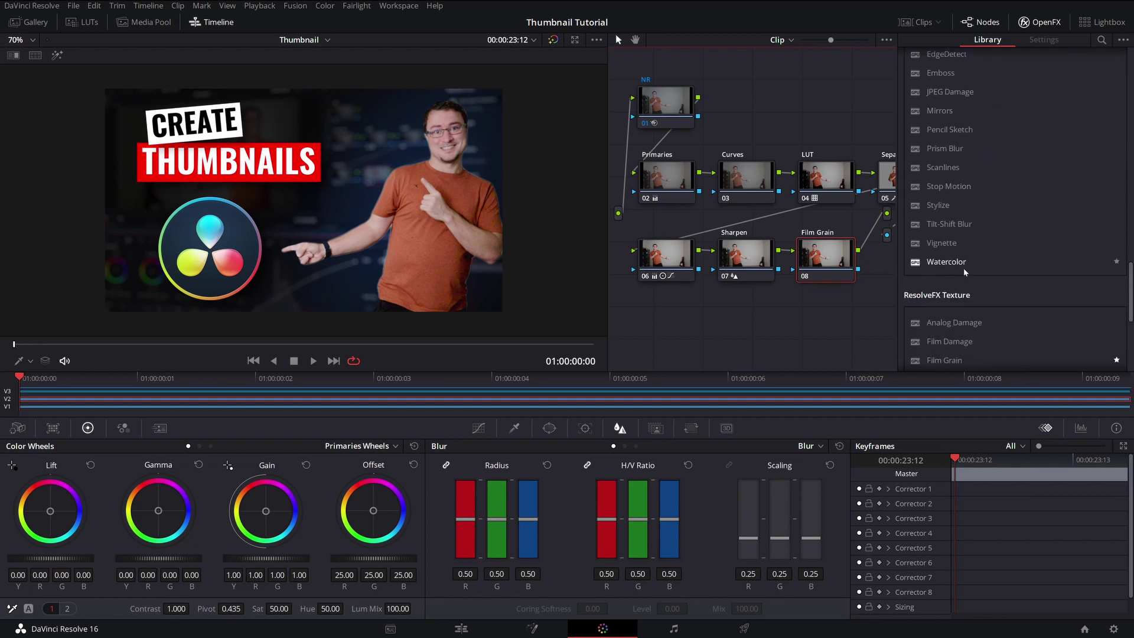
scroll(963, 268, down, 3)
drag(945, 197, 809, 264)
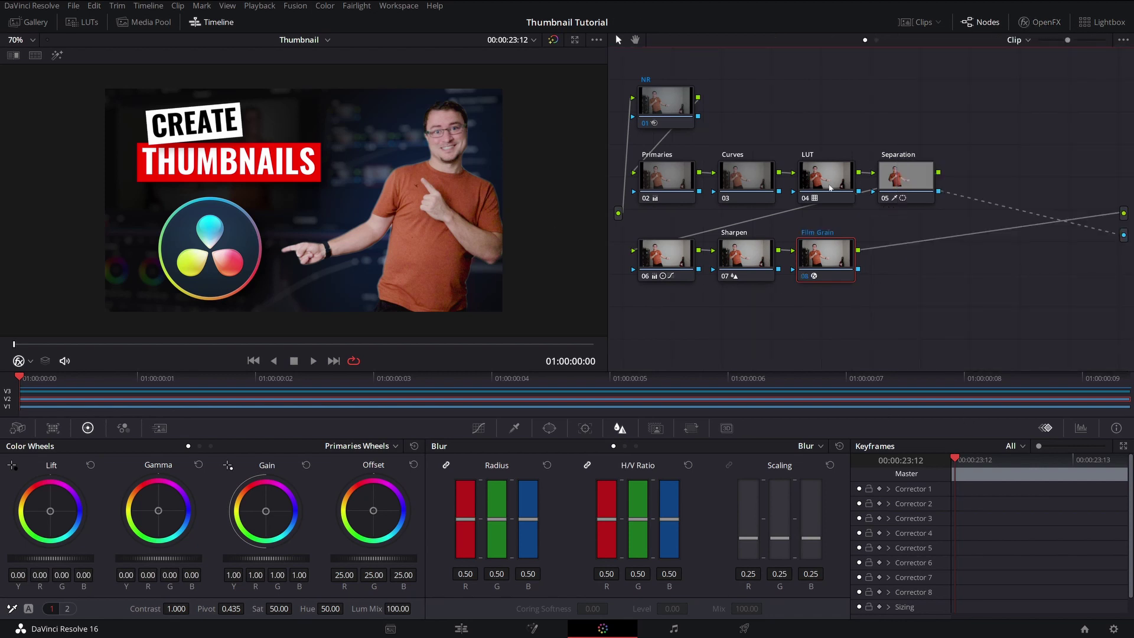
- Lower the Separation key's Matte Finesse Clean Black slightly
click(906, 177)
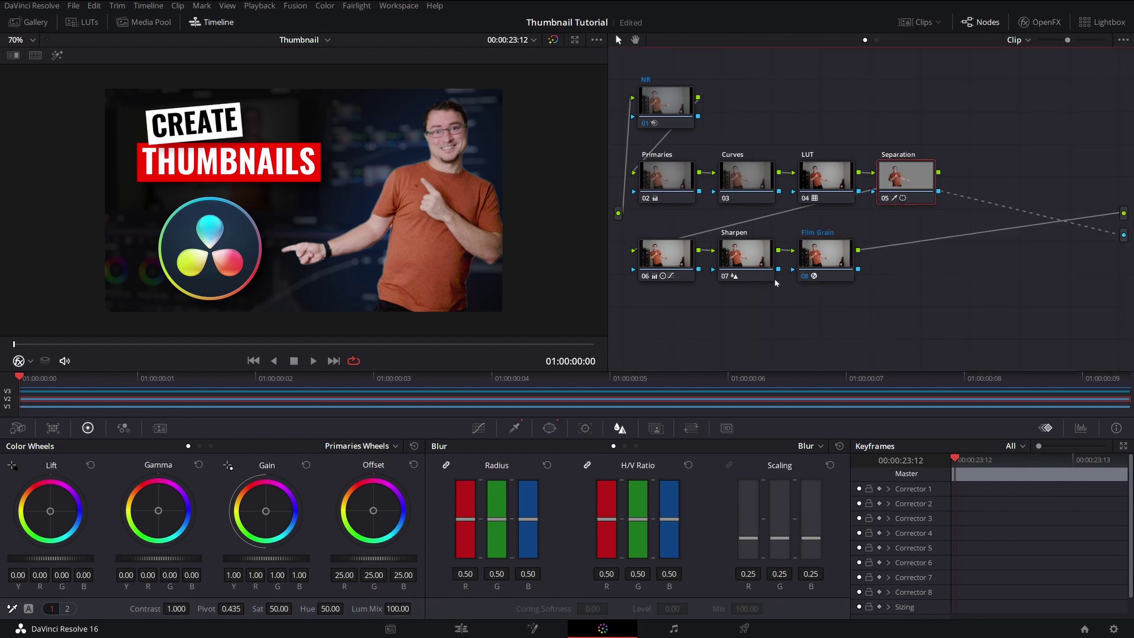
click(514, 428)
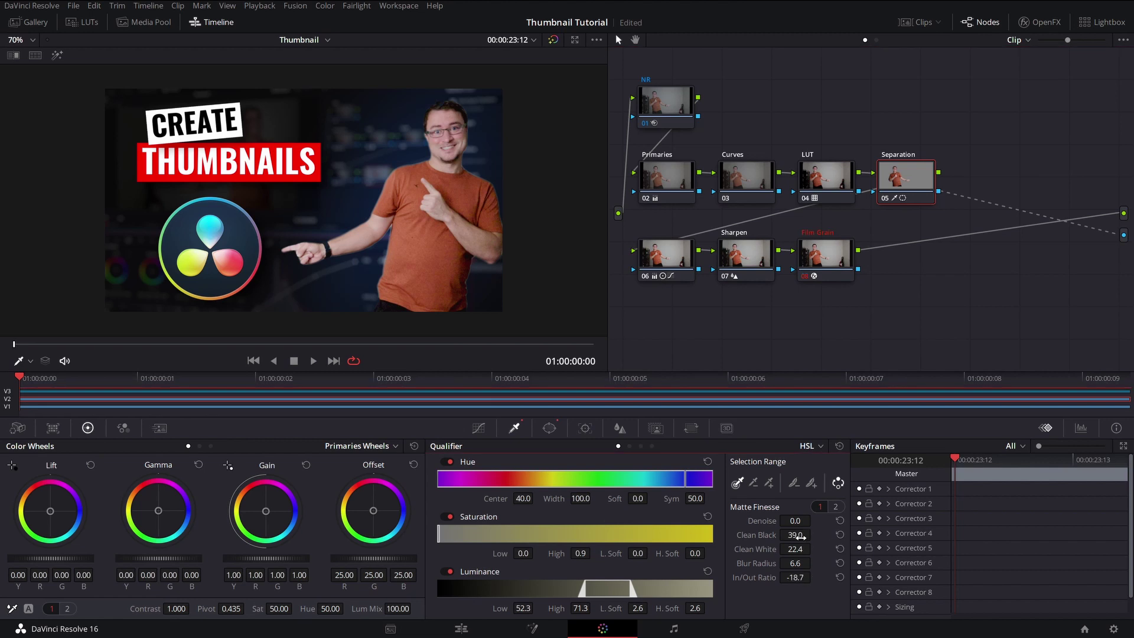
drag(795, 535, 775, 535)
- Warm node 06 by raising its temperature to 150
click(666, 254)
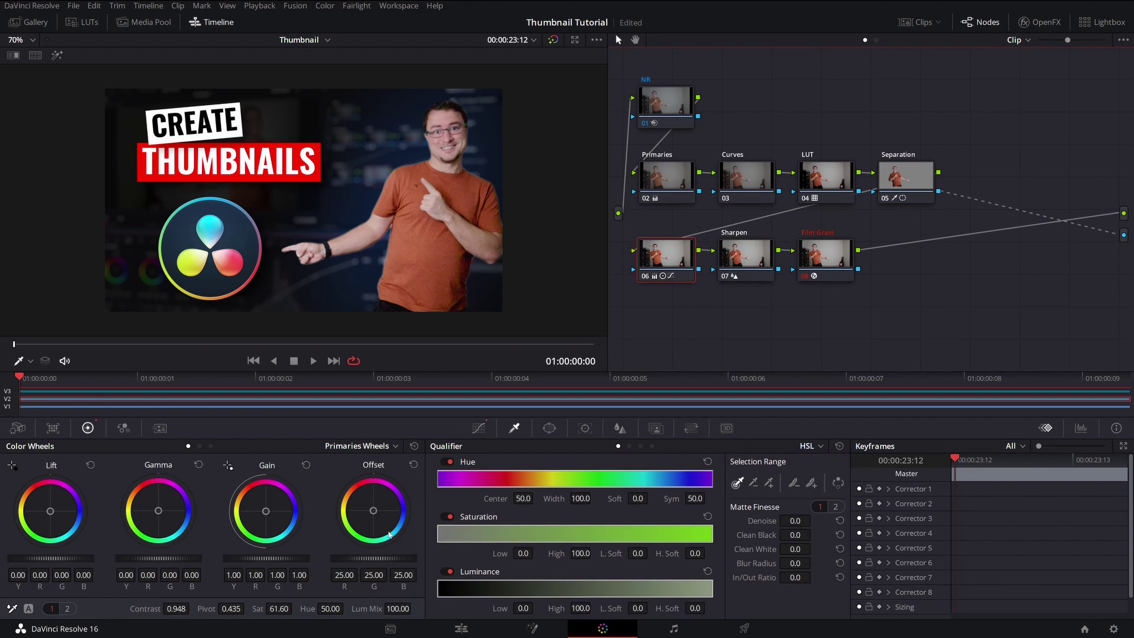
click(68, 608)
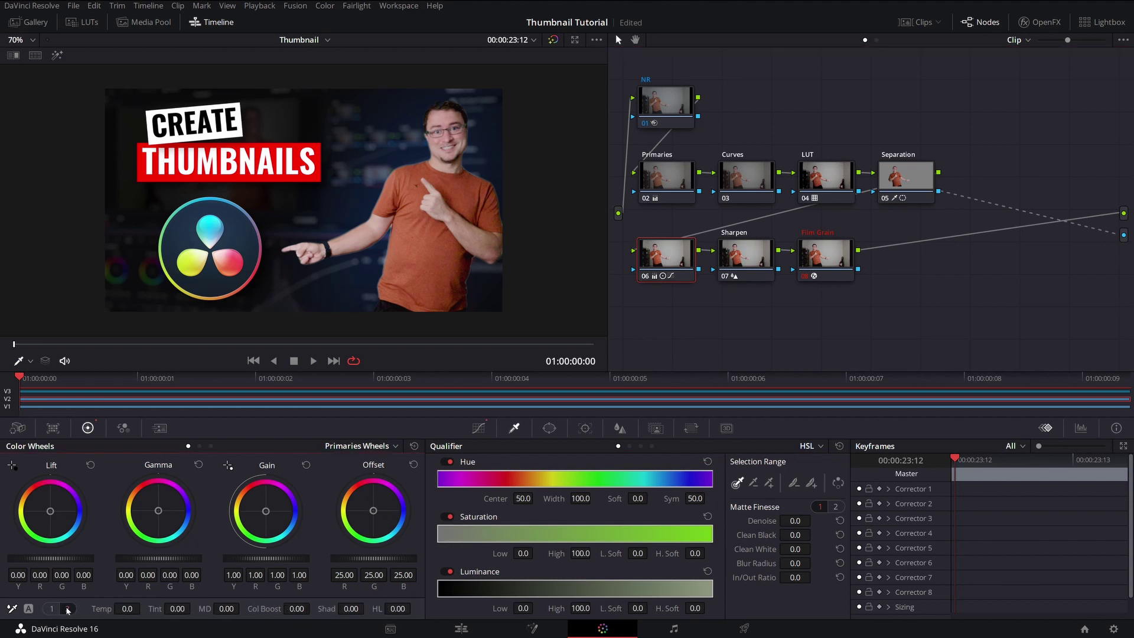
drag(127, 608, 239, 608)
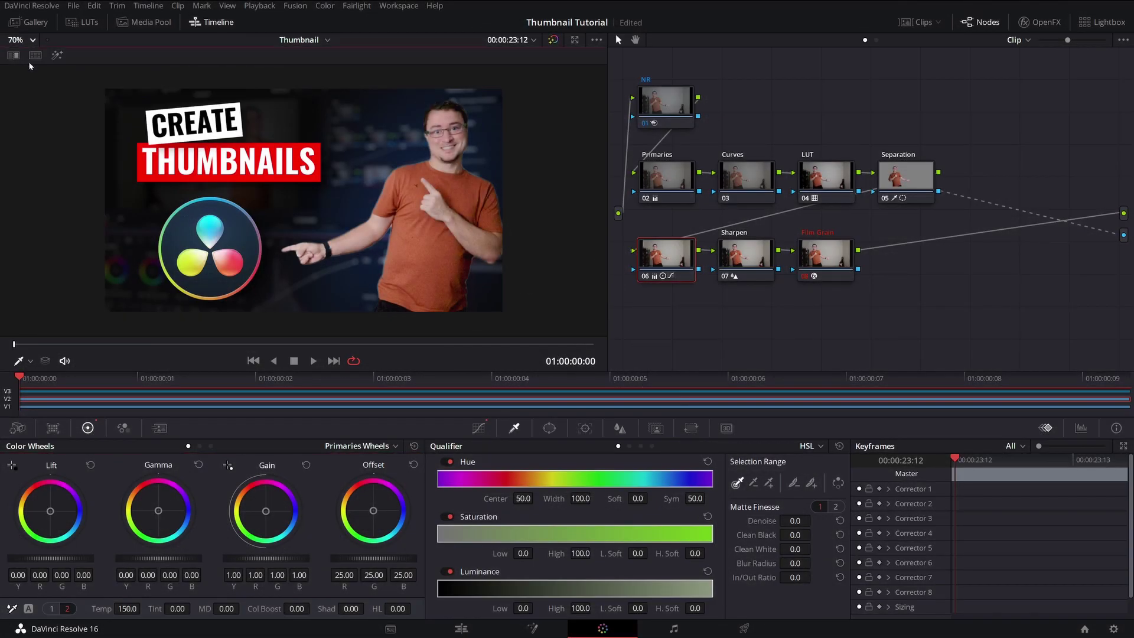
- Grab a still into the Gallery, raise node 06's Sat to 66.20, then grab still 2.1.2
scroll(26, 58, up, 1)
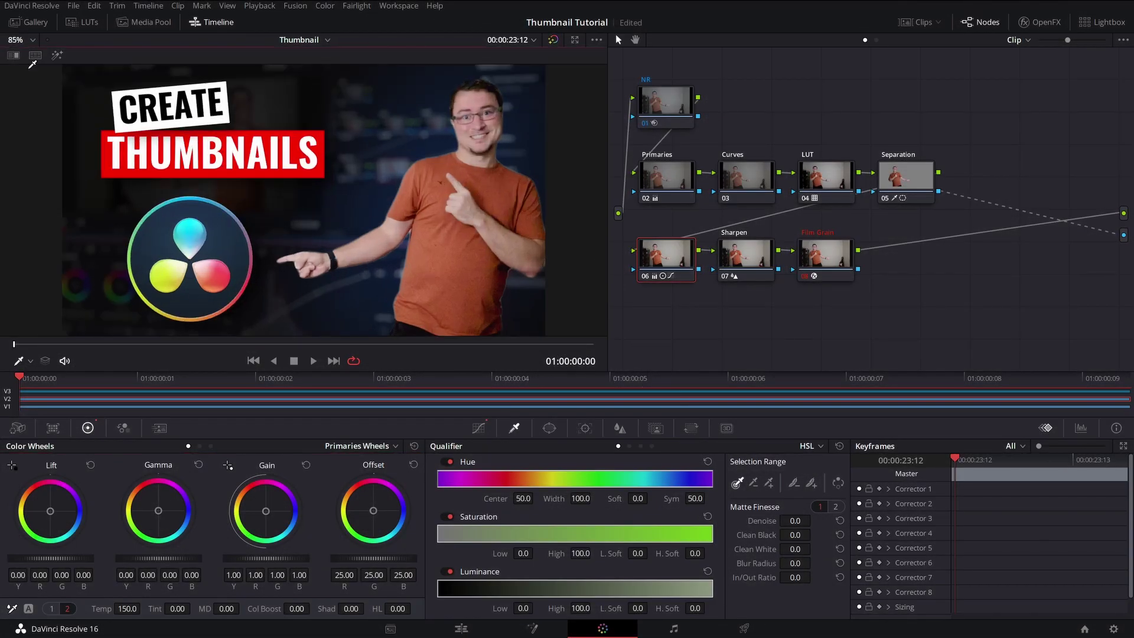
click(34, 24)
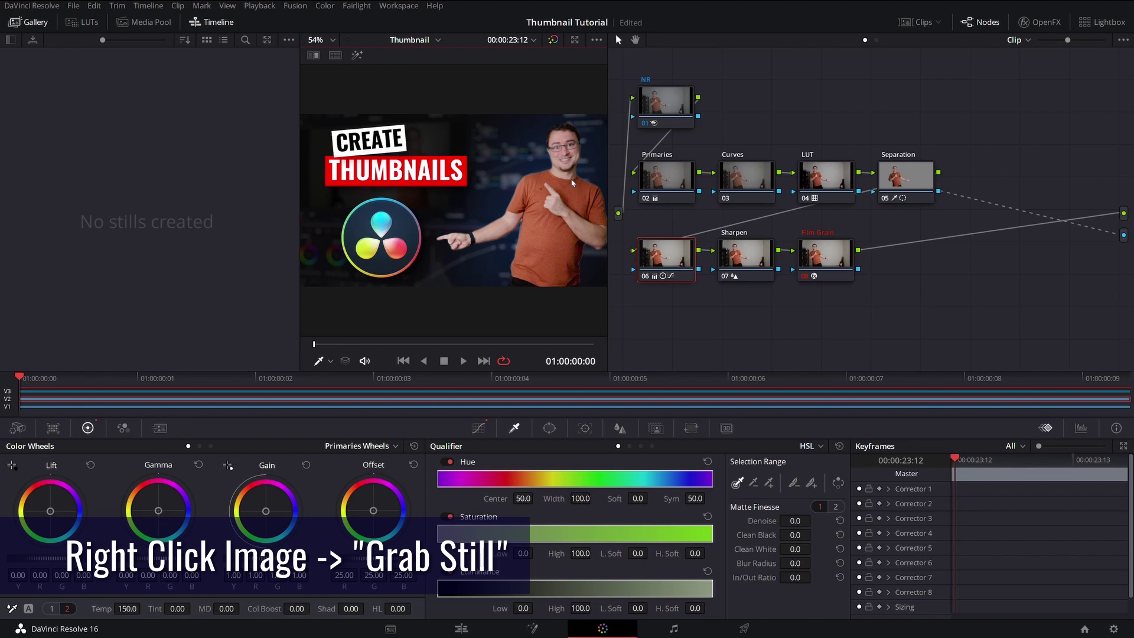
key(ctrl+alt+g)
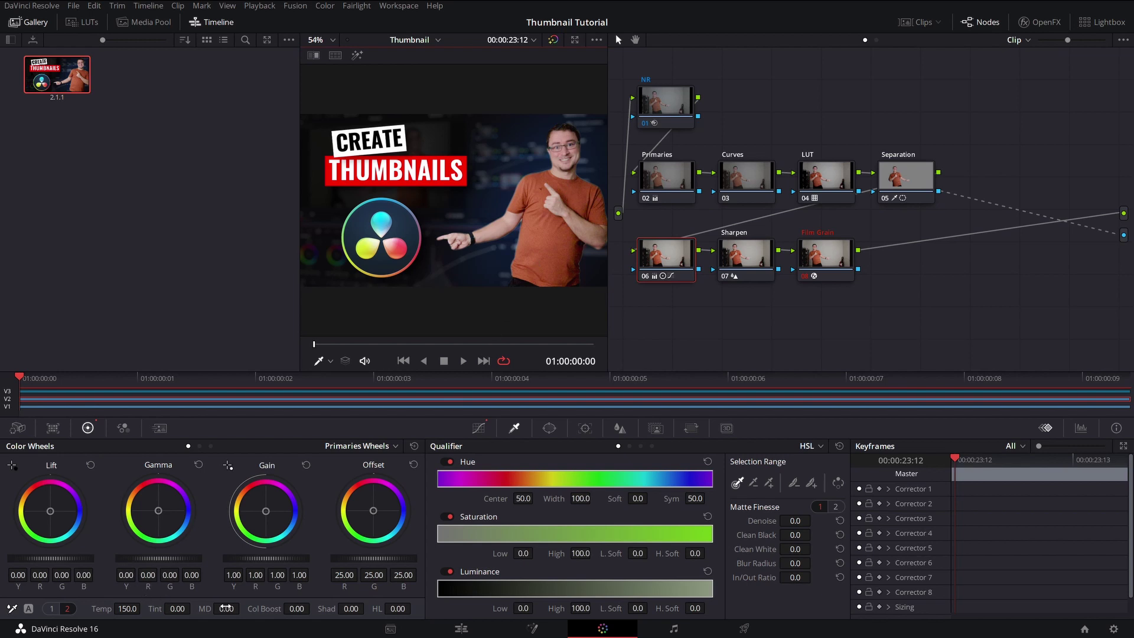
click(52, 609)
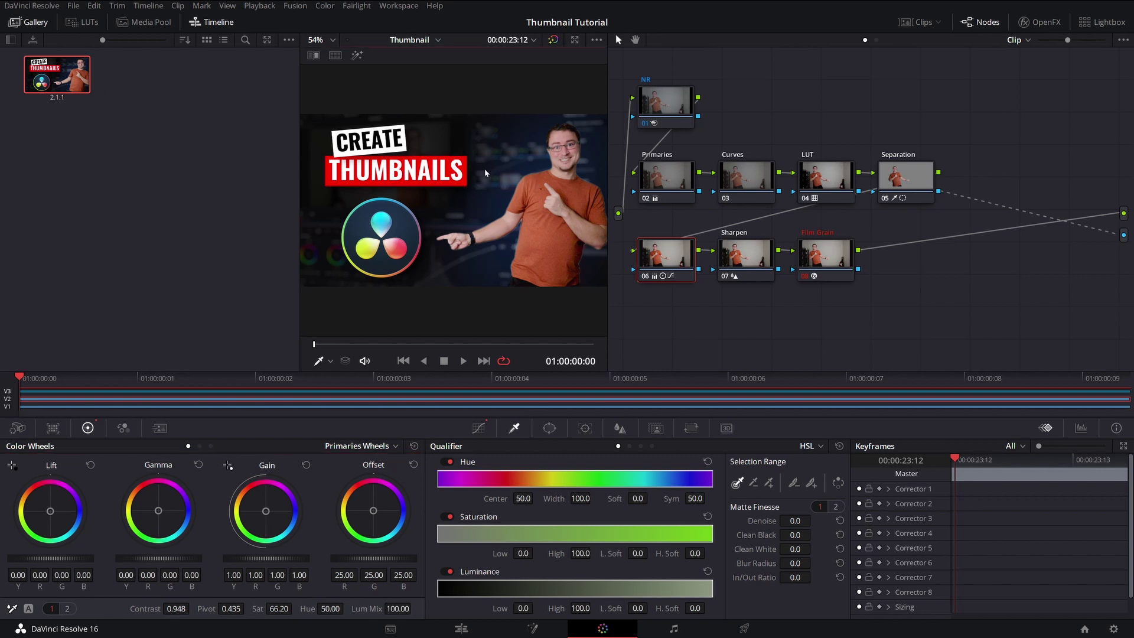
key(ctrl+alt+g)
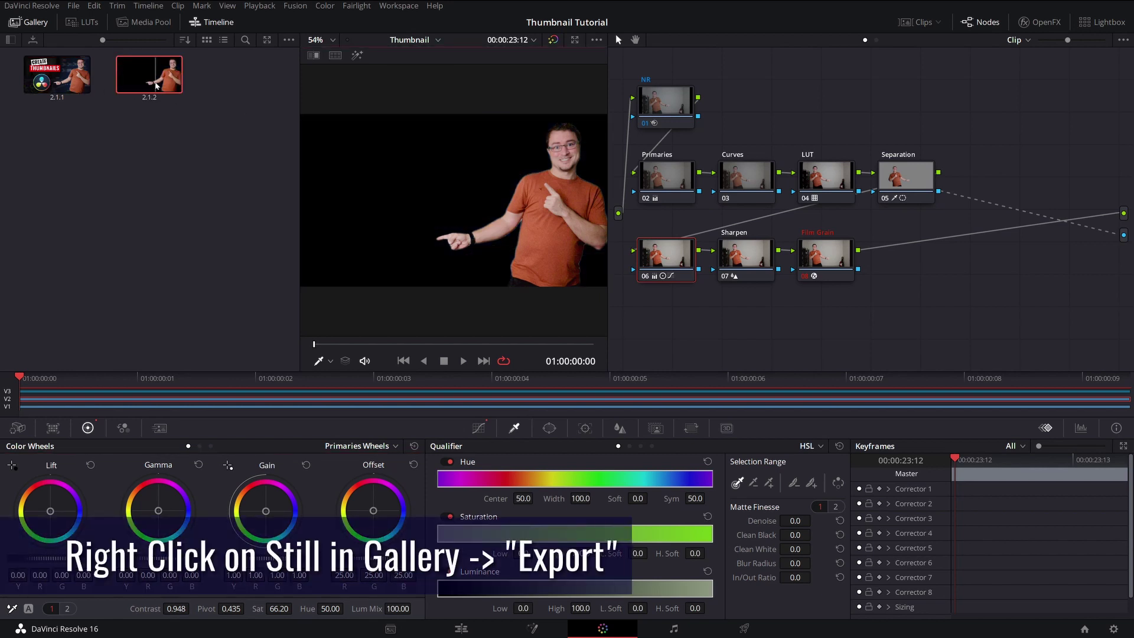